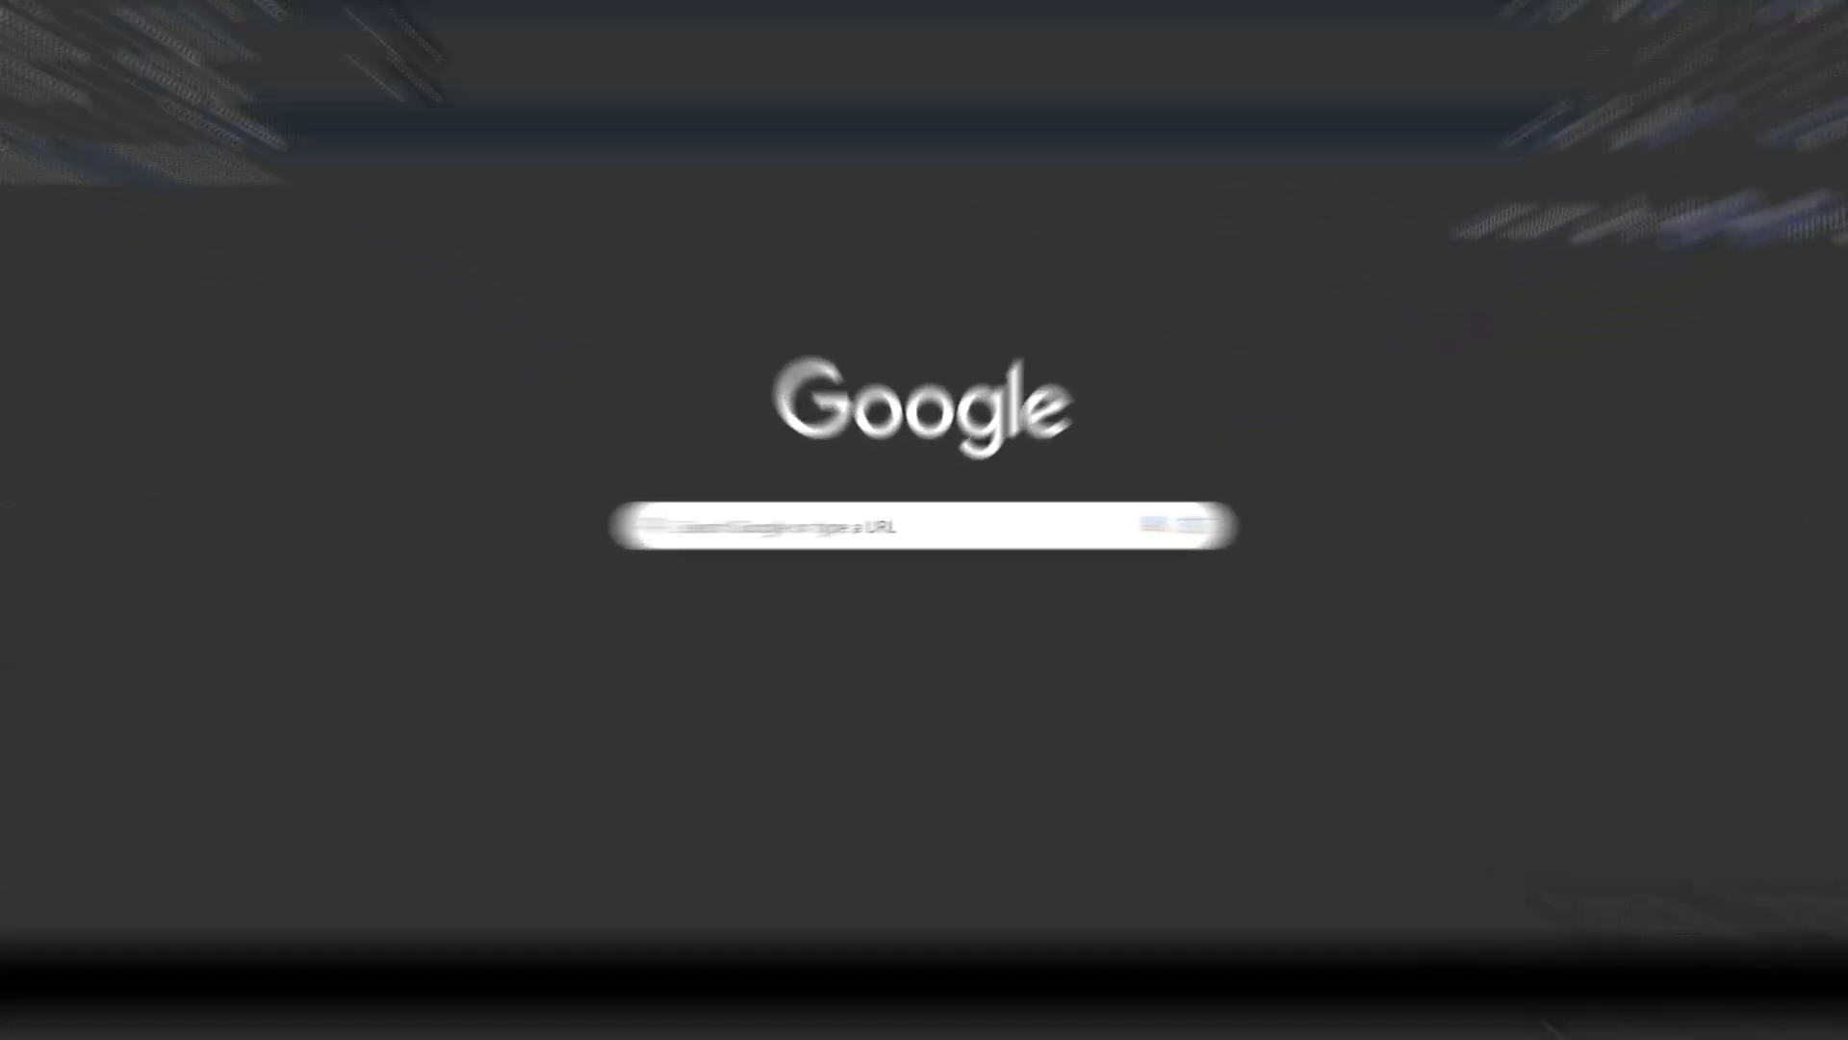
Search Google for 'Picsart AI Writter' and open the Quicktools AI Writer result page.
text(P)
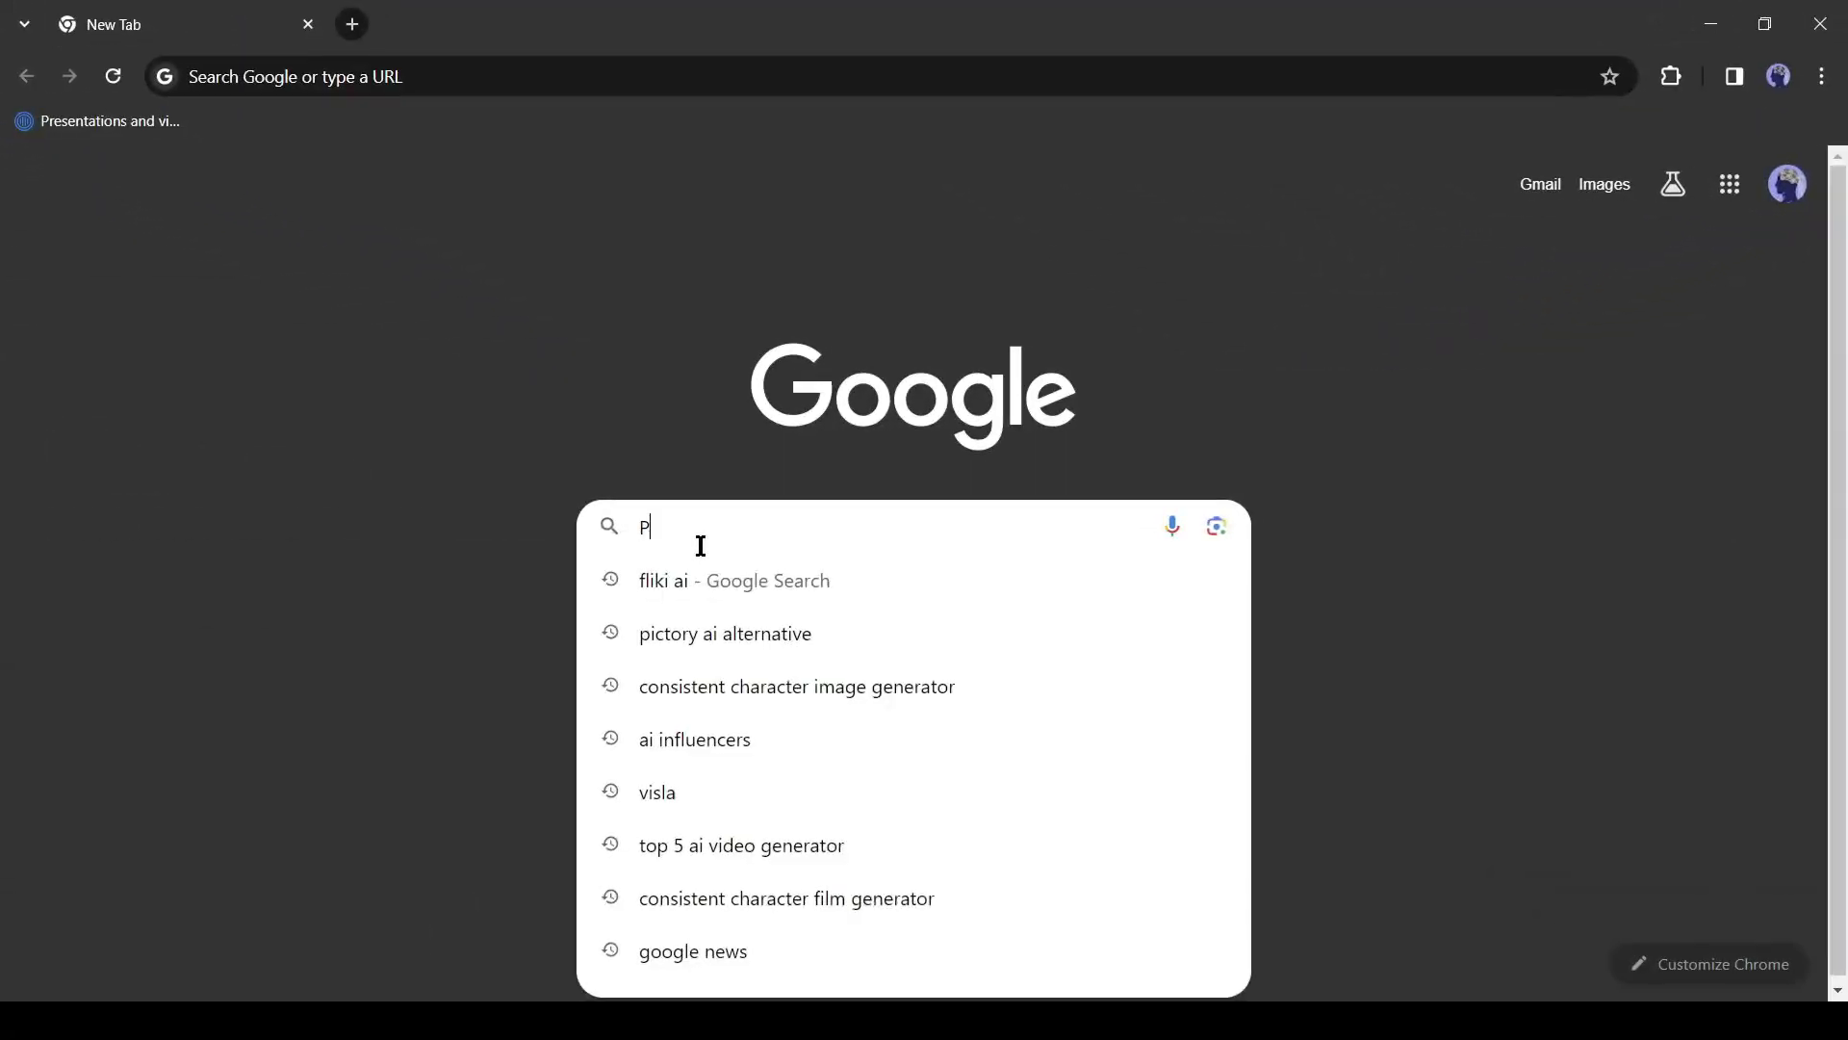
text(icsart AI Writter)
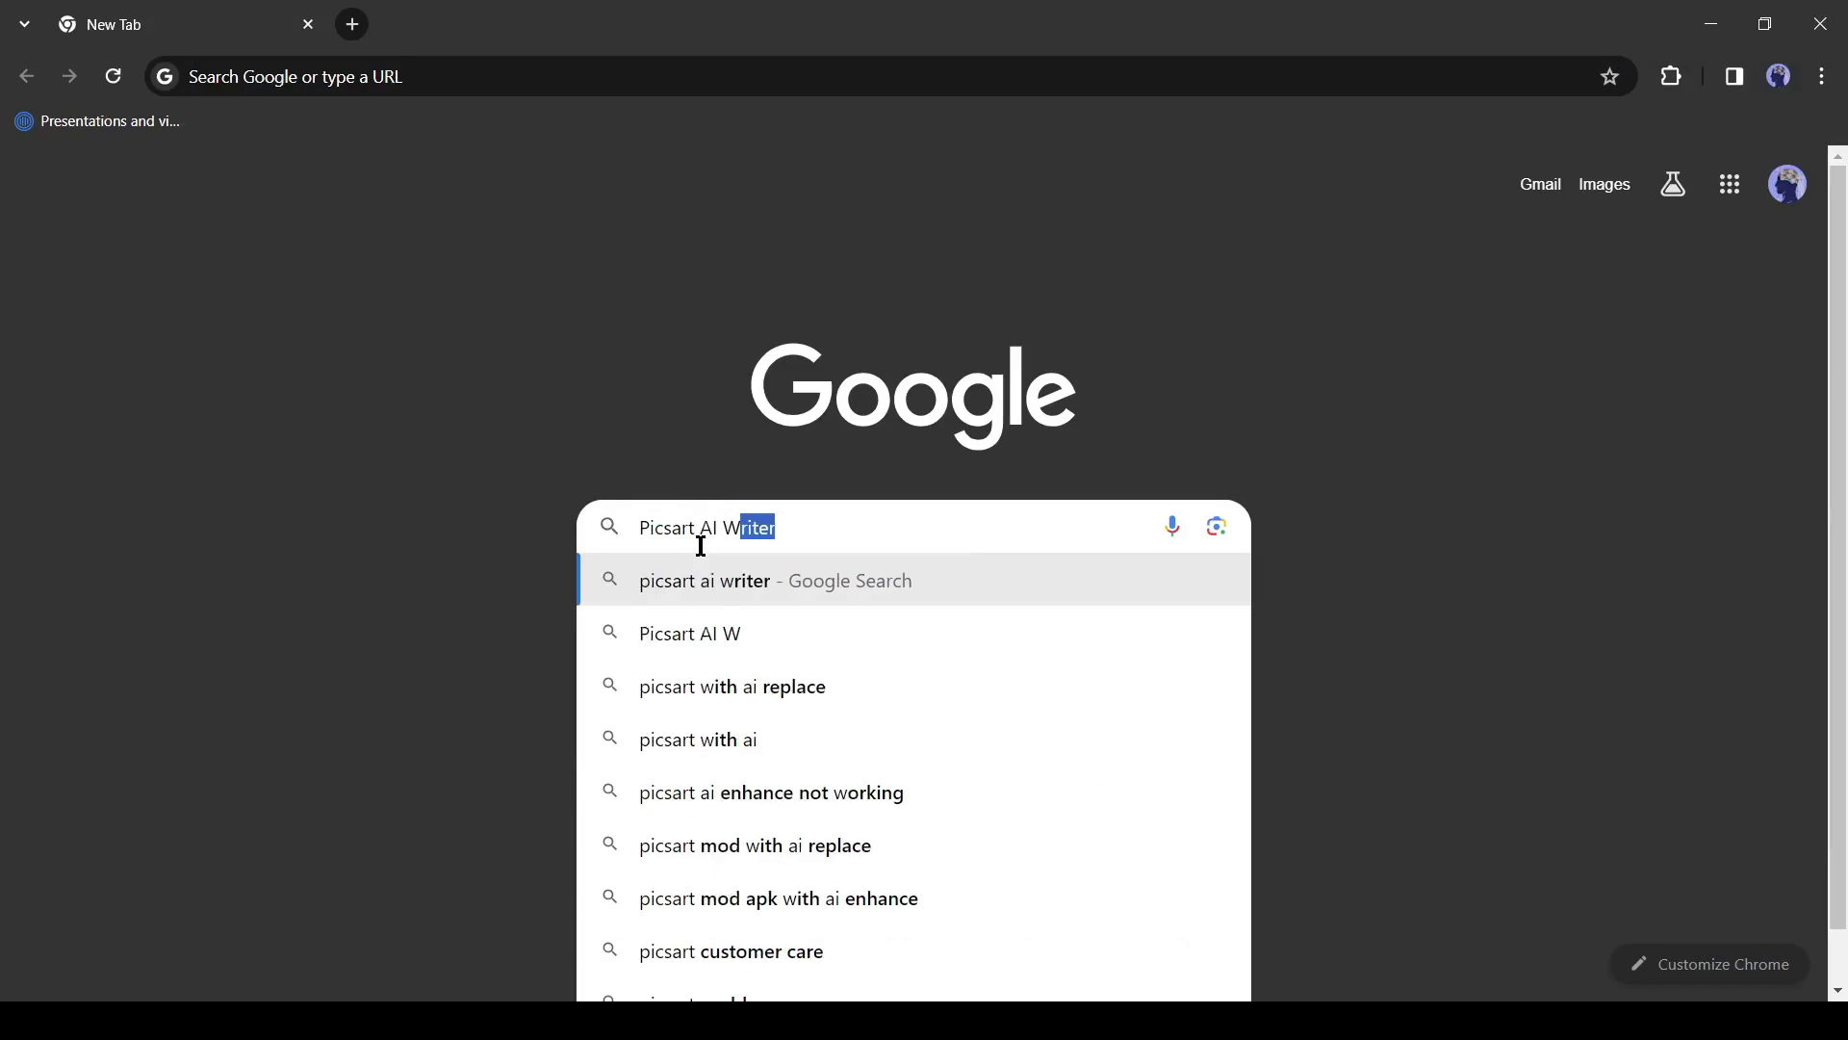
key(Return)
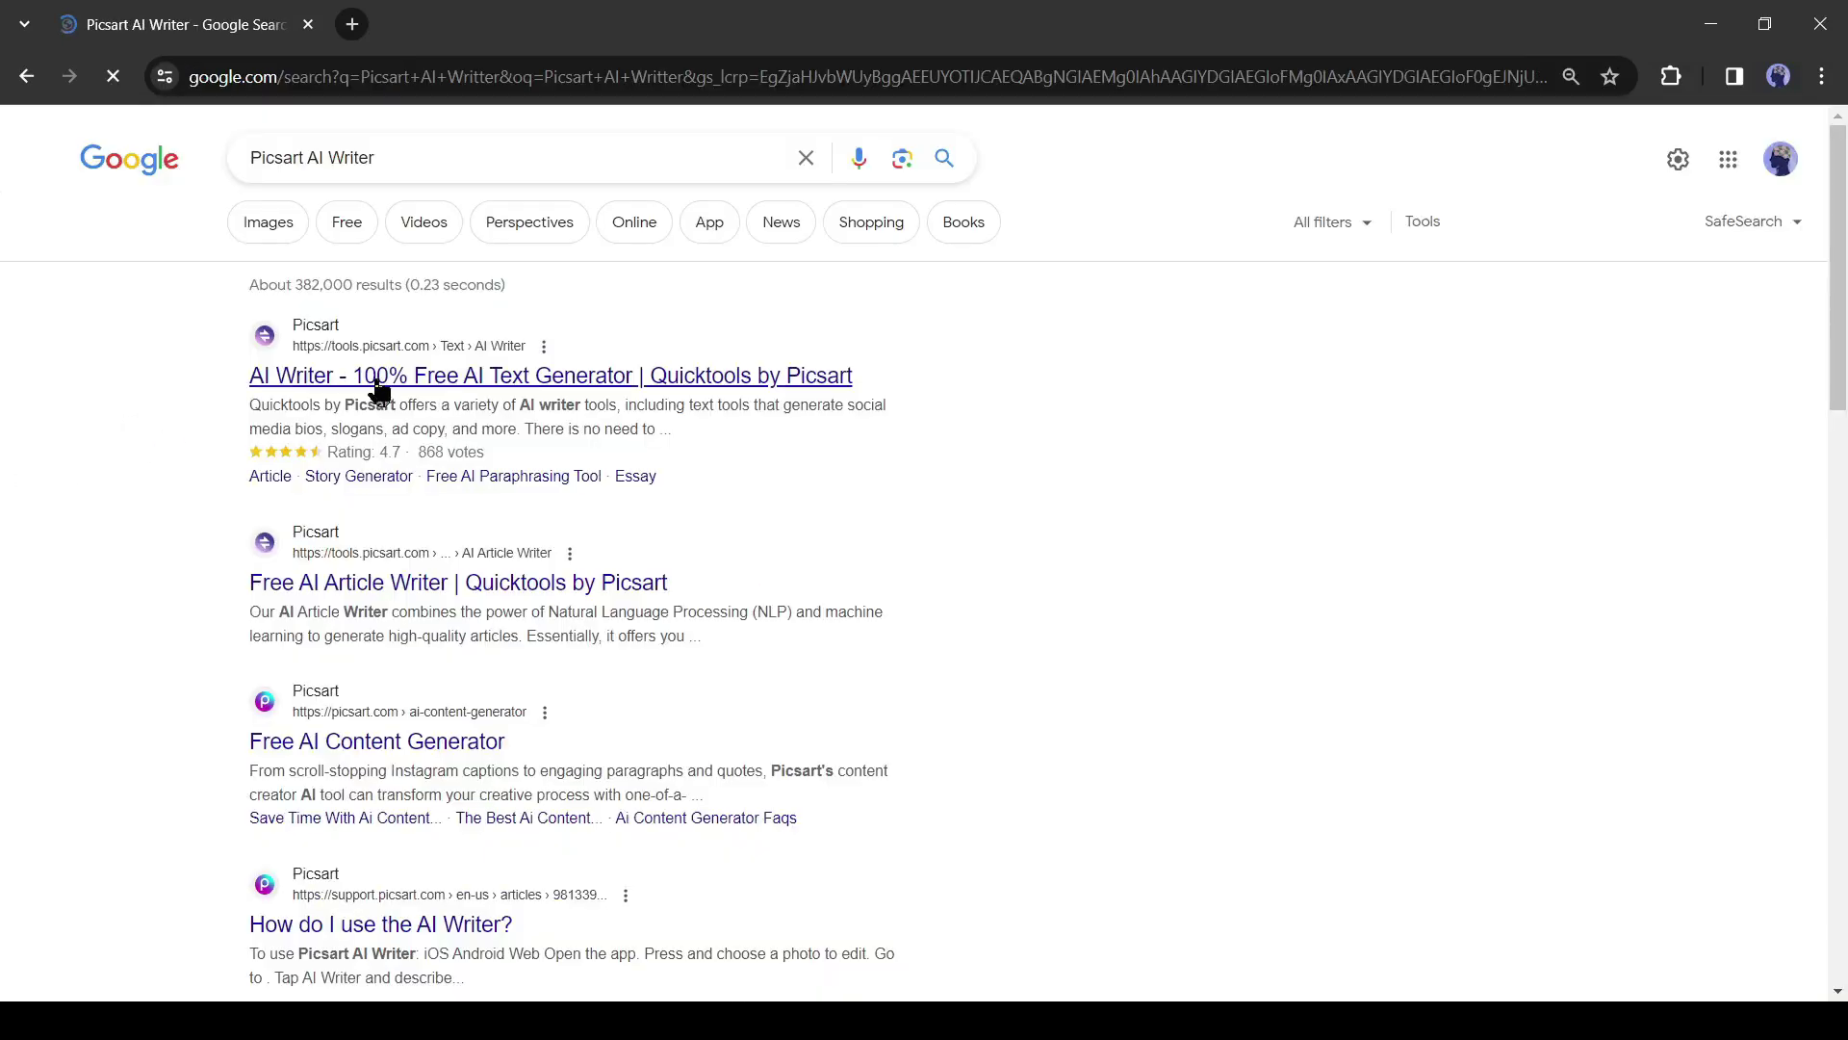
click(453, 379)
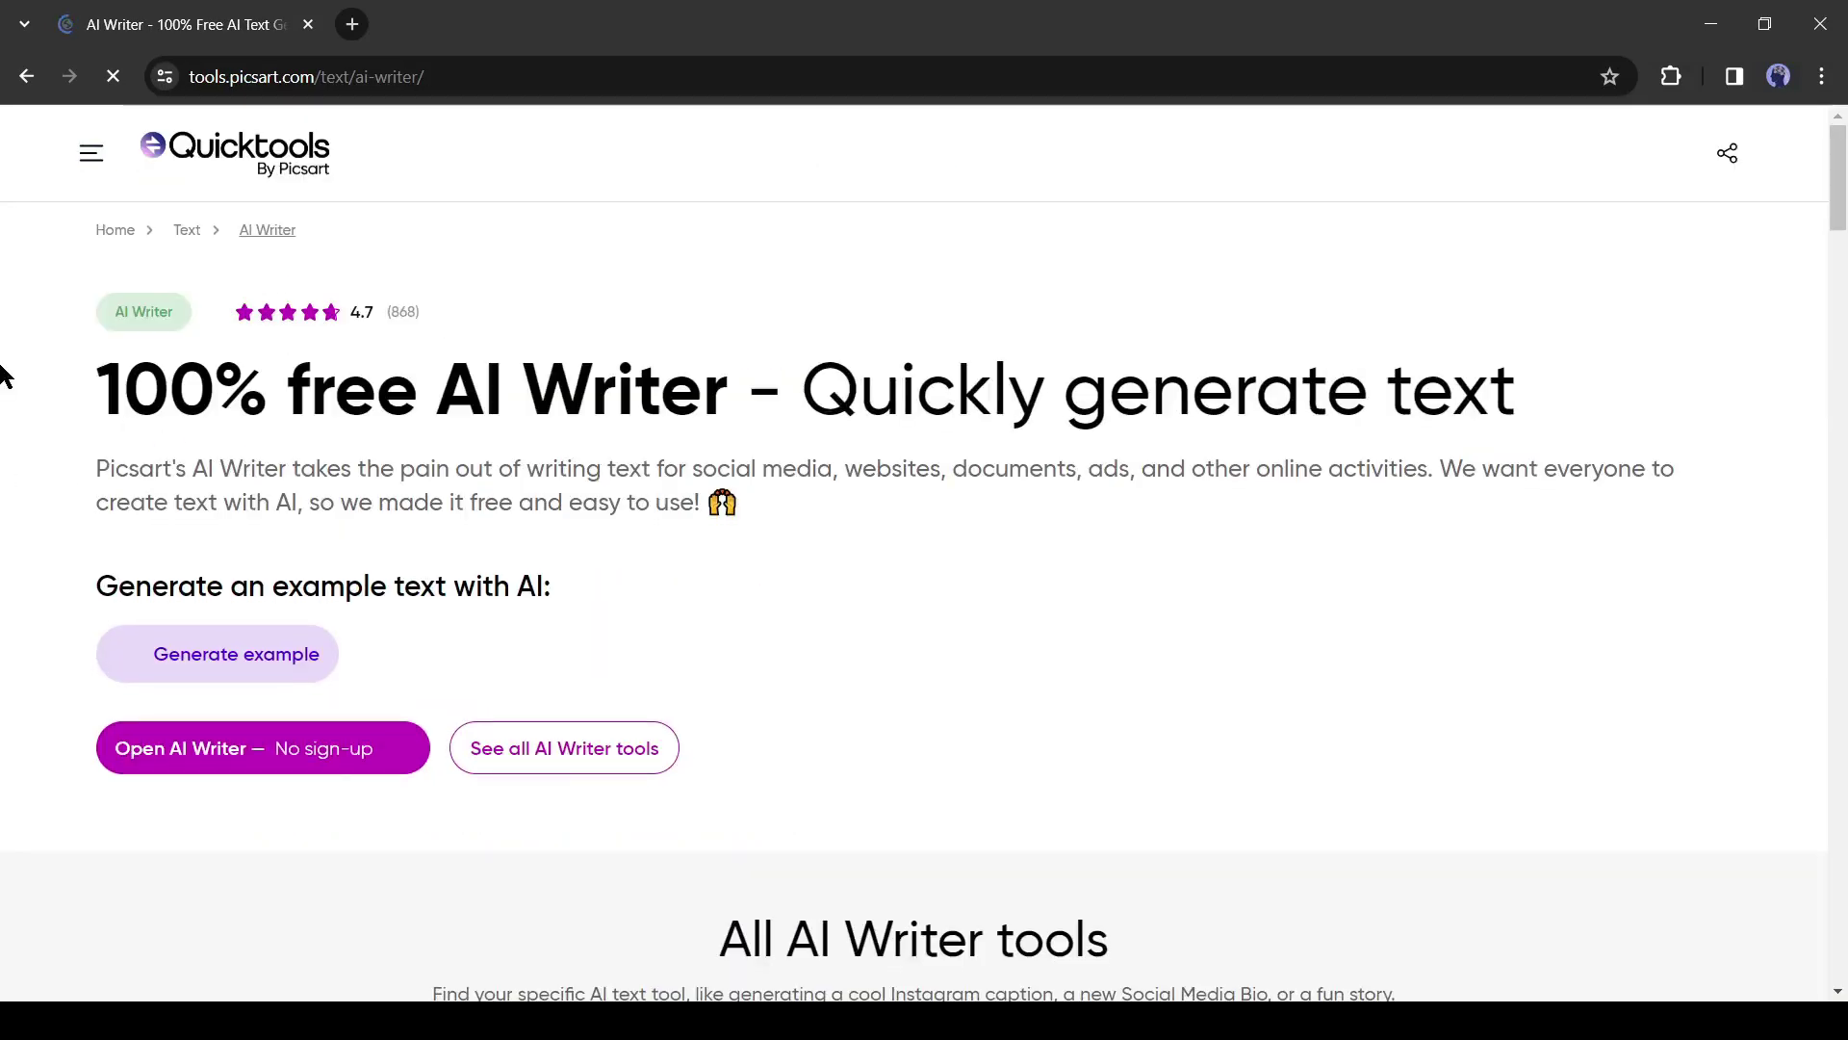
scroll(767, 606, down, 3)
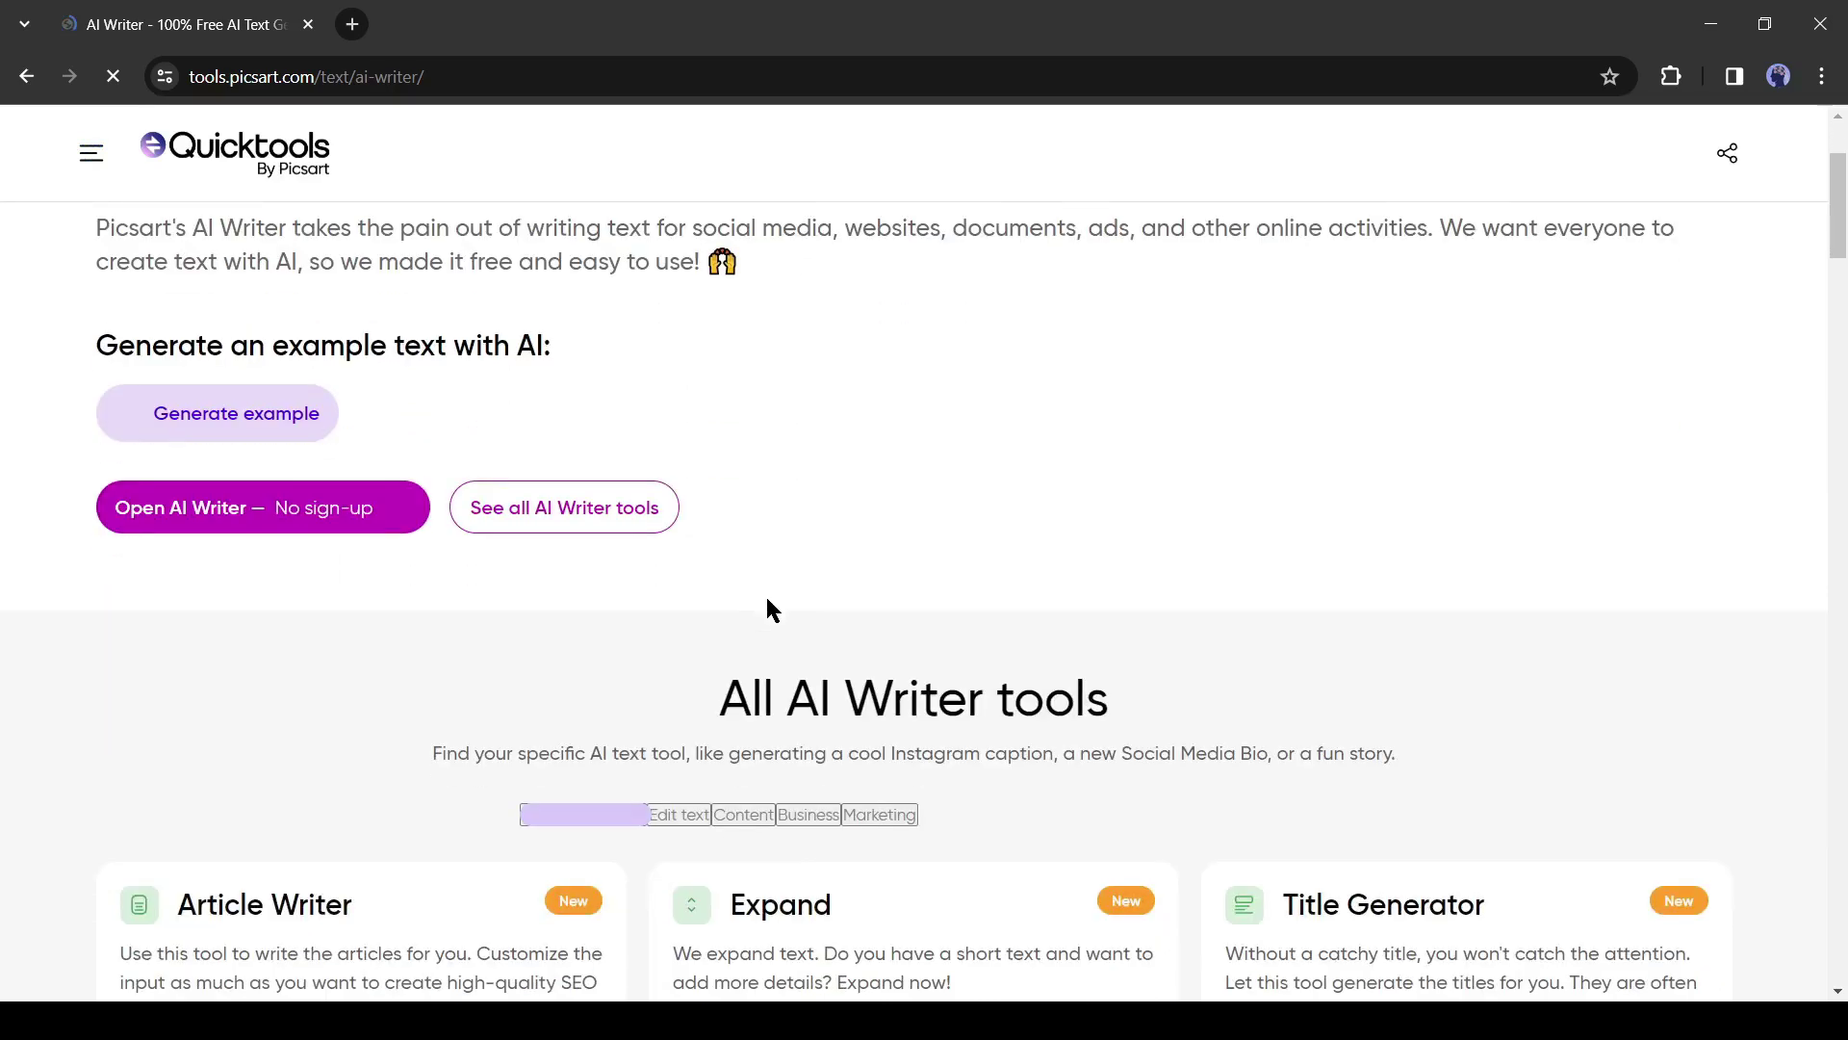
Open the AI Writer Create page.
click(297, 521)
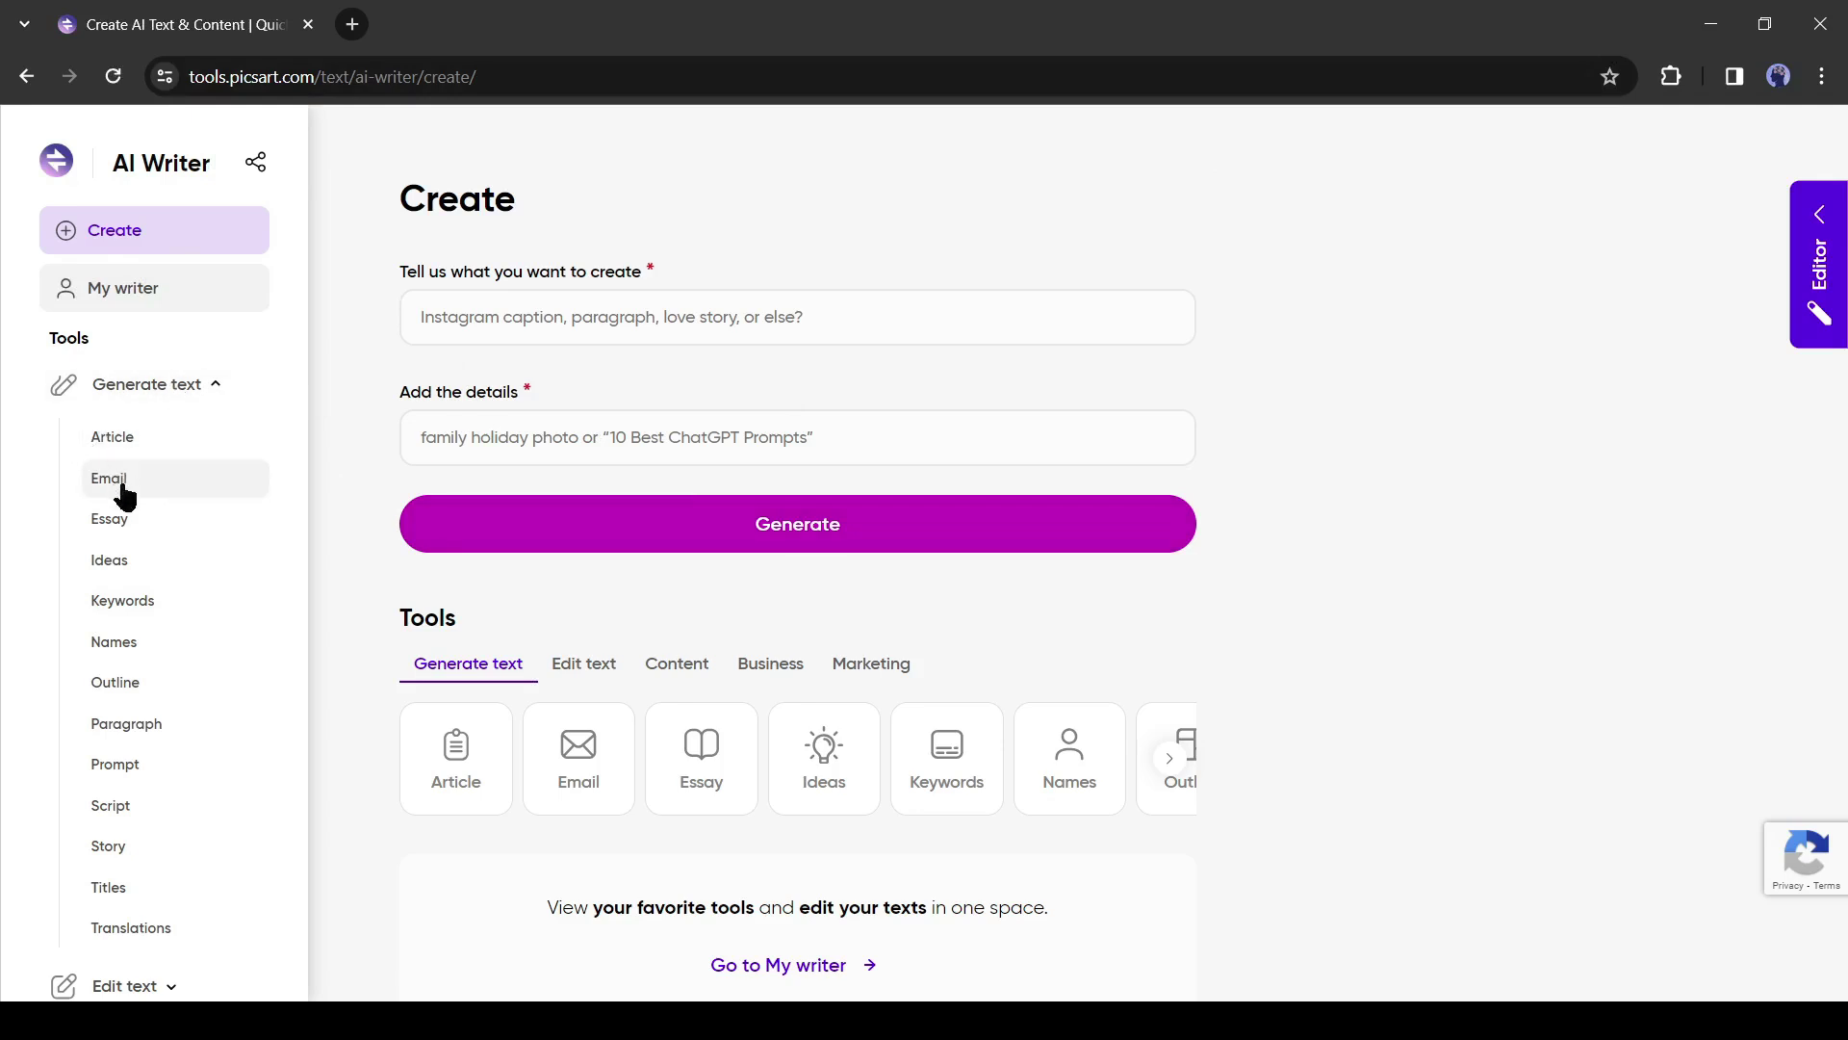
scroll(130, 486, down, 2)
scroll(134, 487, down, 1)
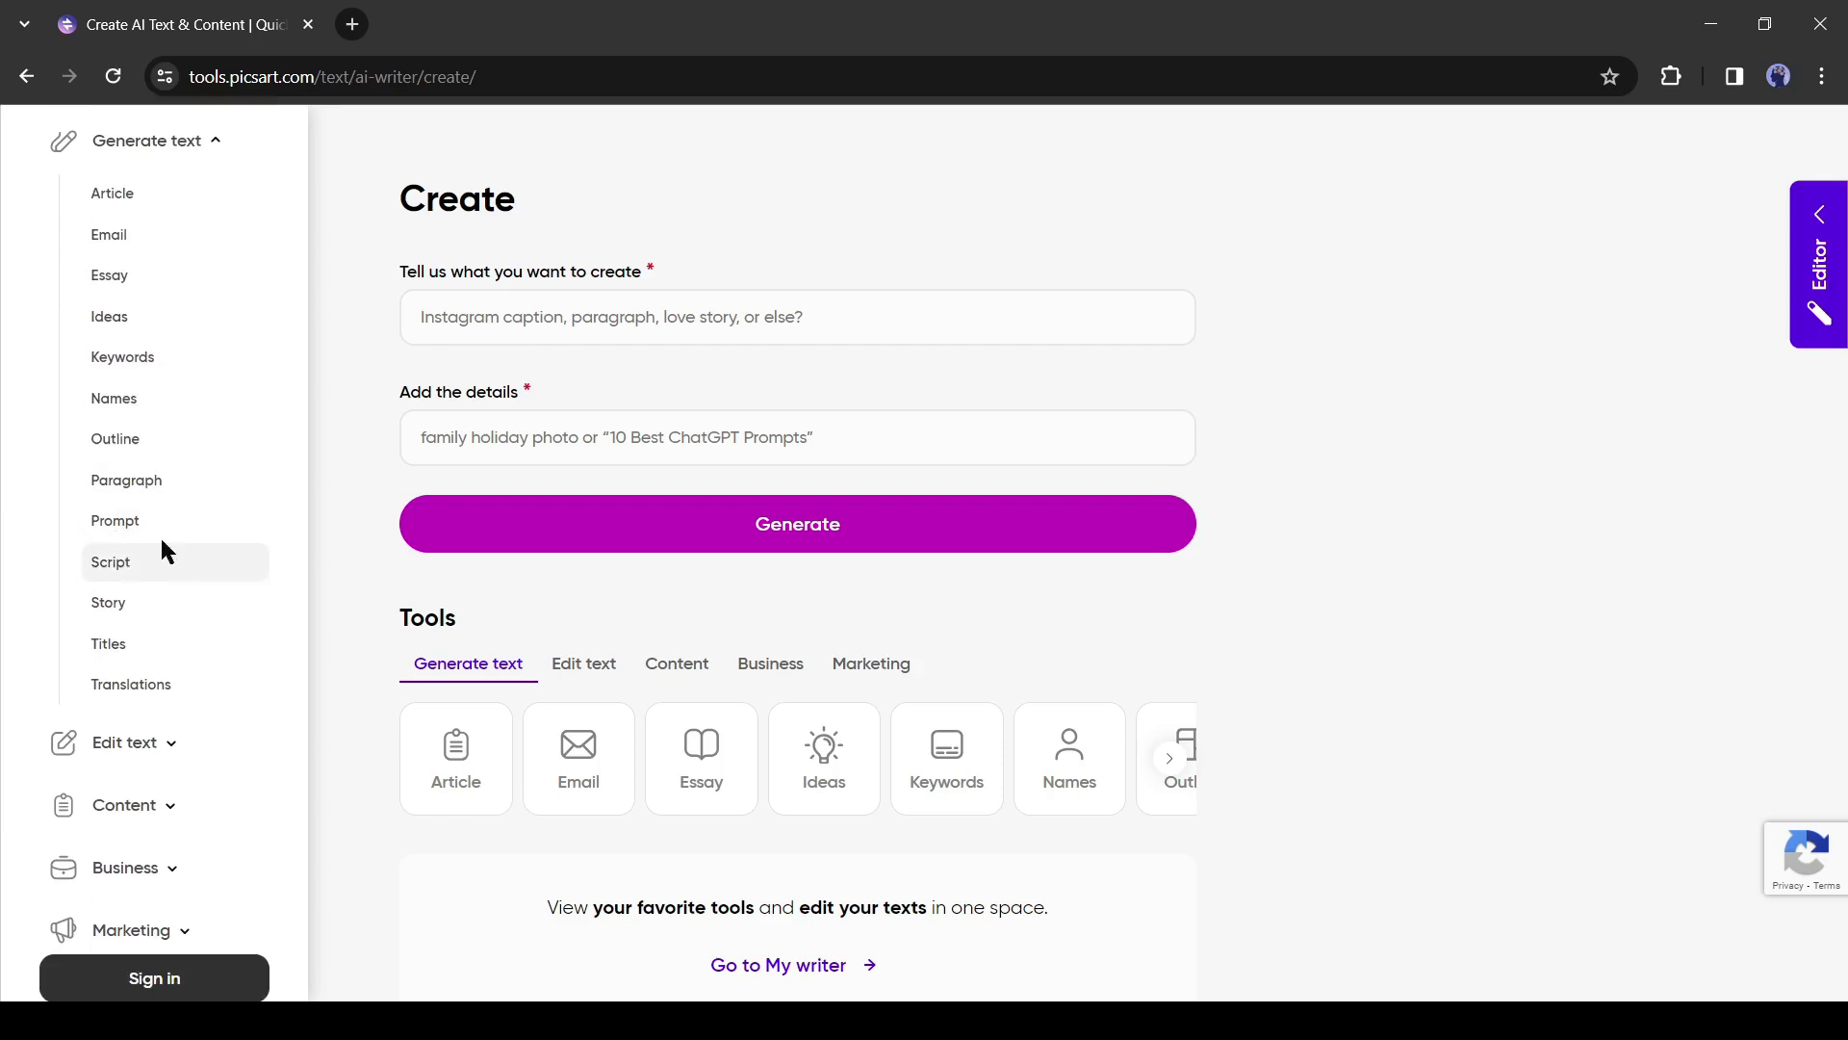
Browse the Edit text, Content, Business and Marketing tool categories in the sidebar.
click(176, 764)
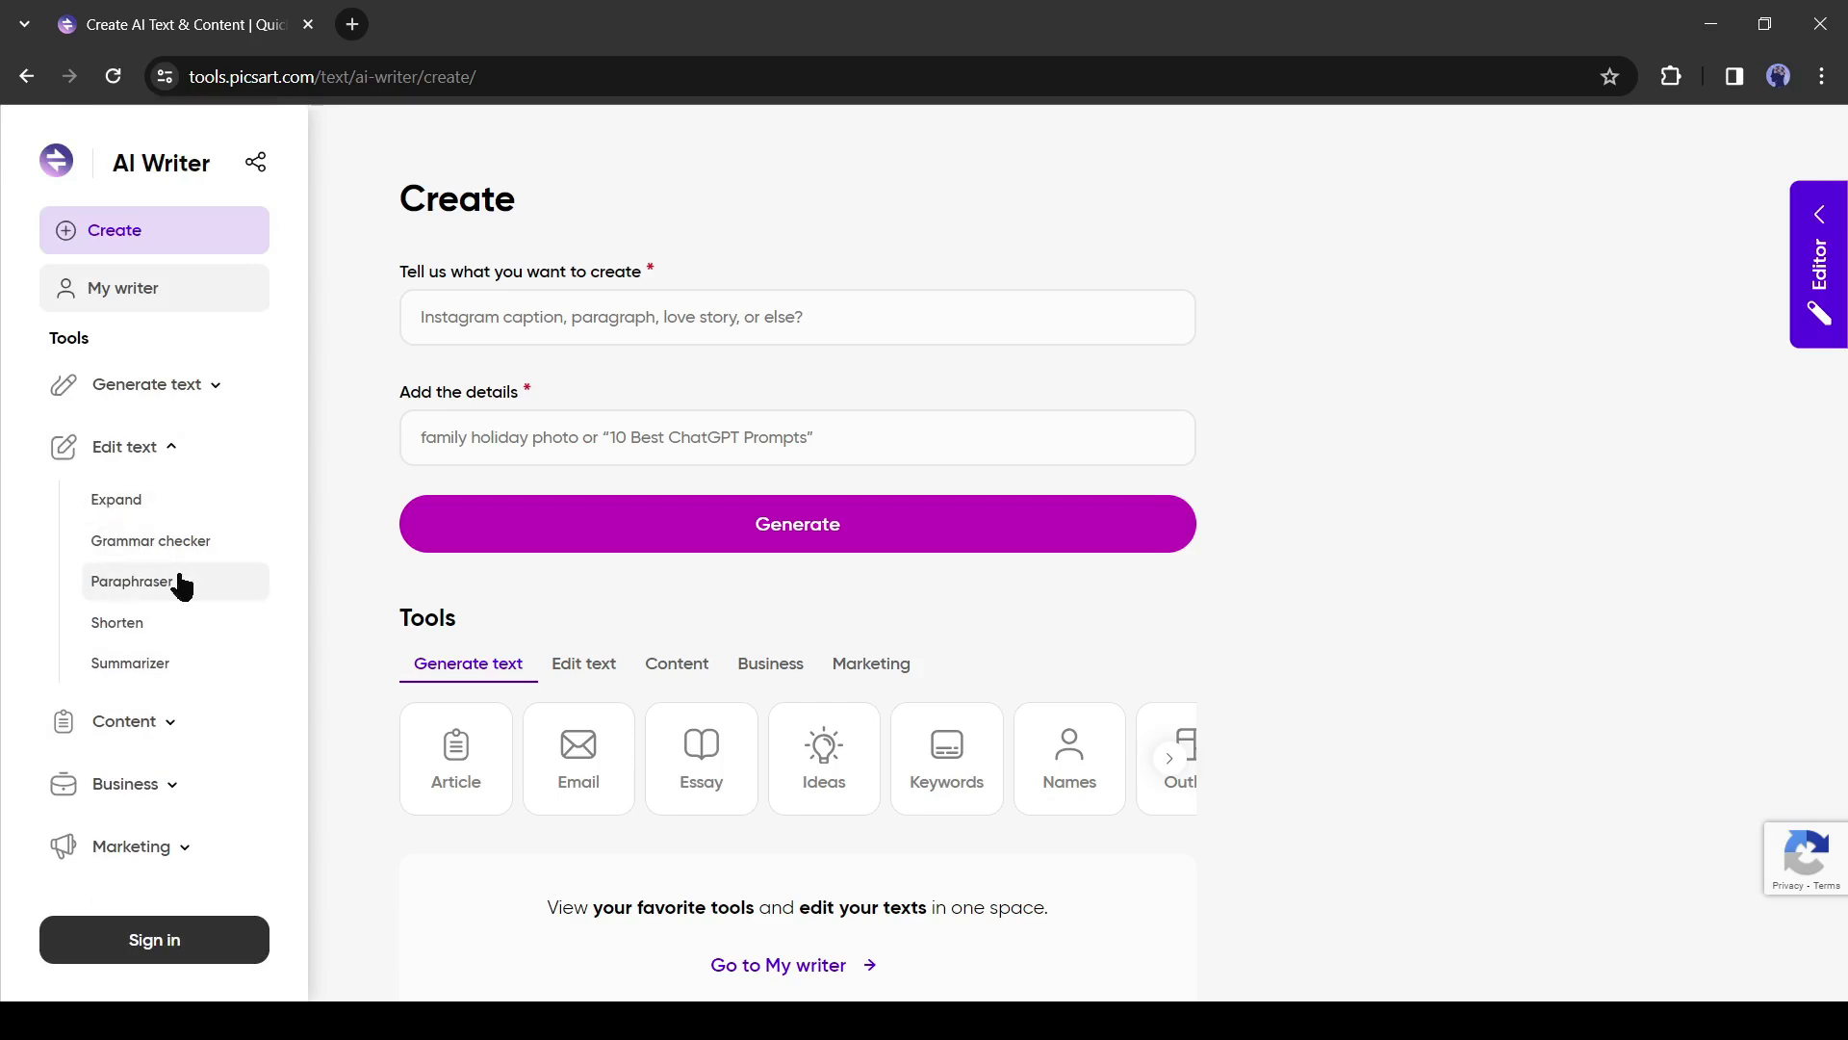
click(149, 722)
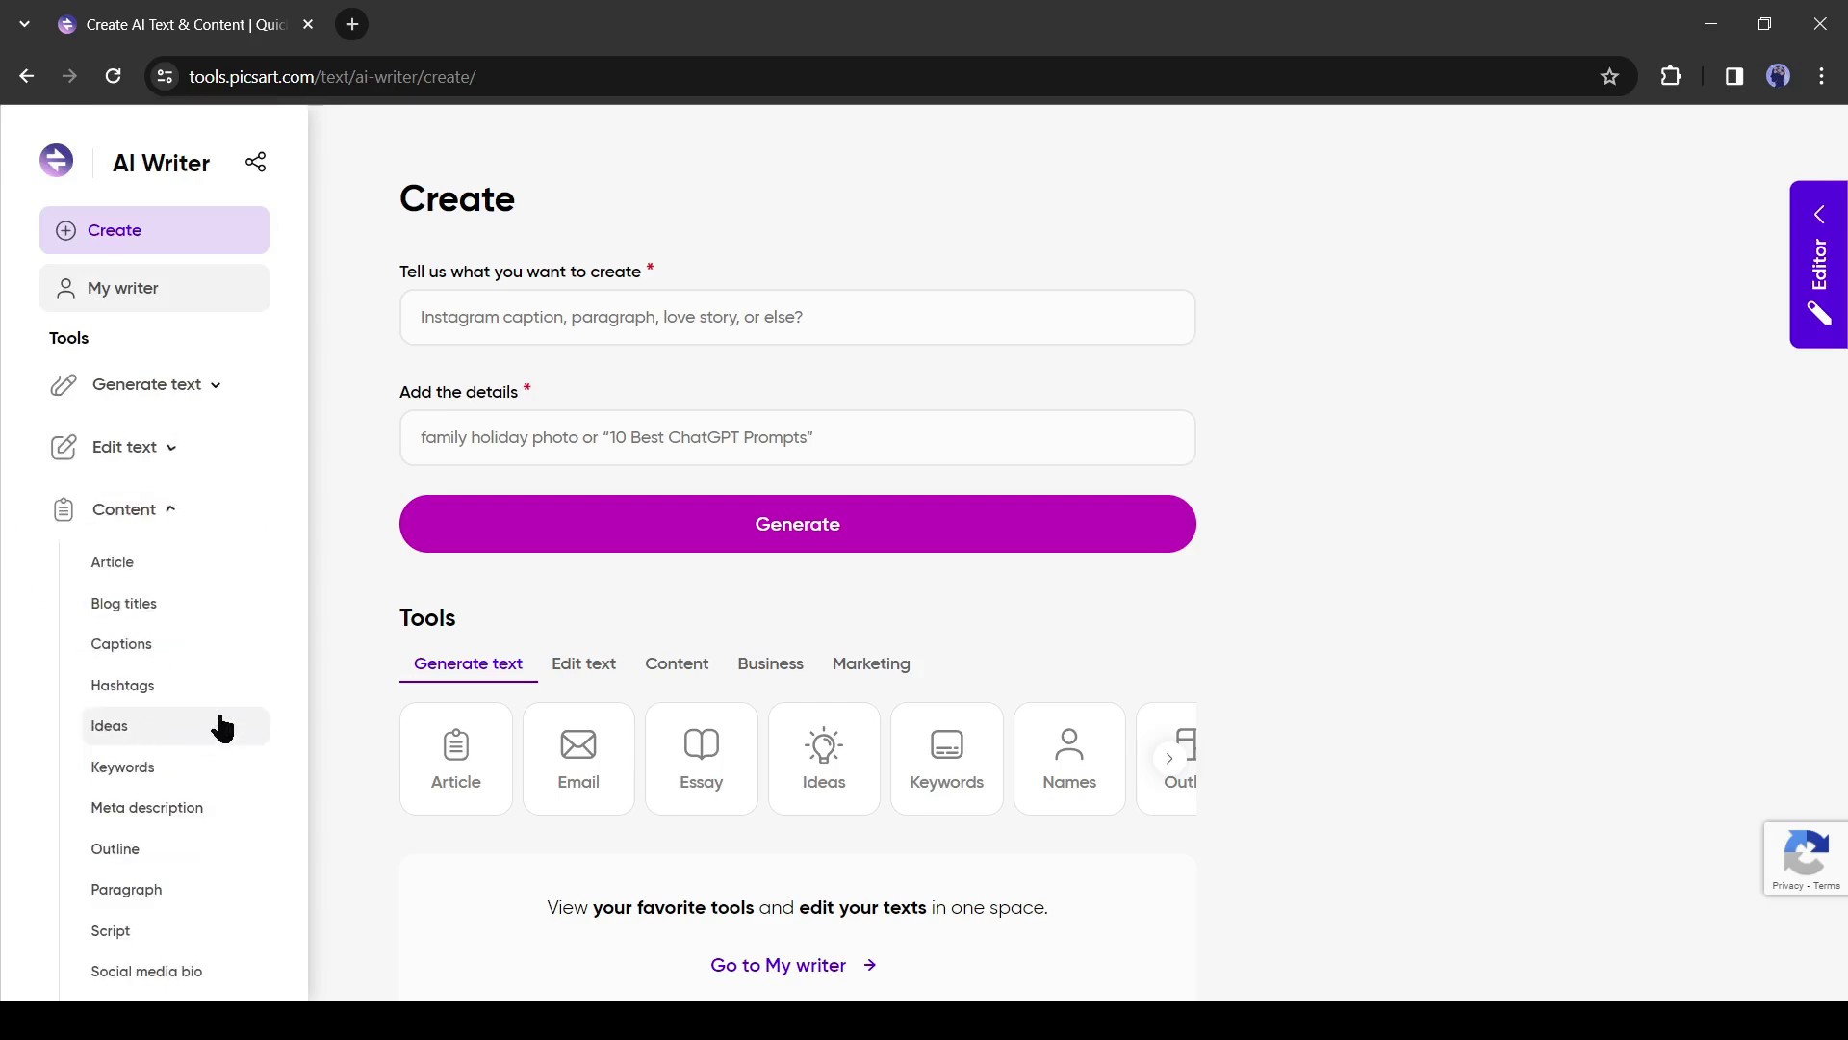
scroll(211, 713, down, 2)
scroll(192, 707, down, 1)
click(153, 876)
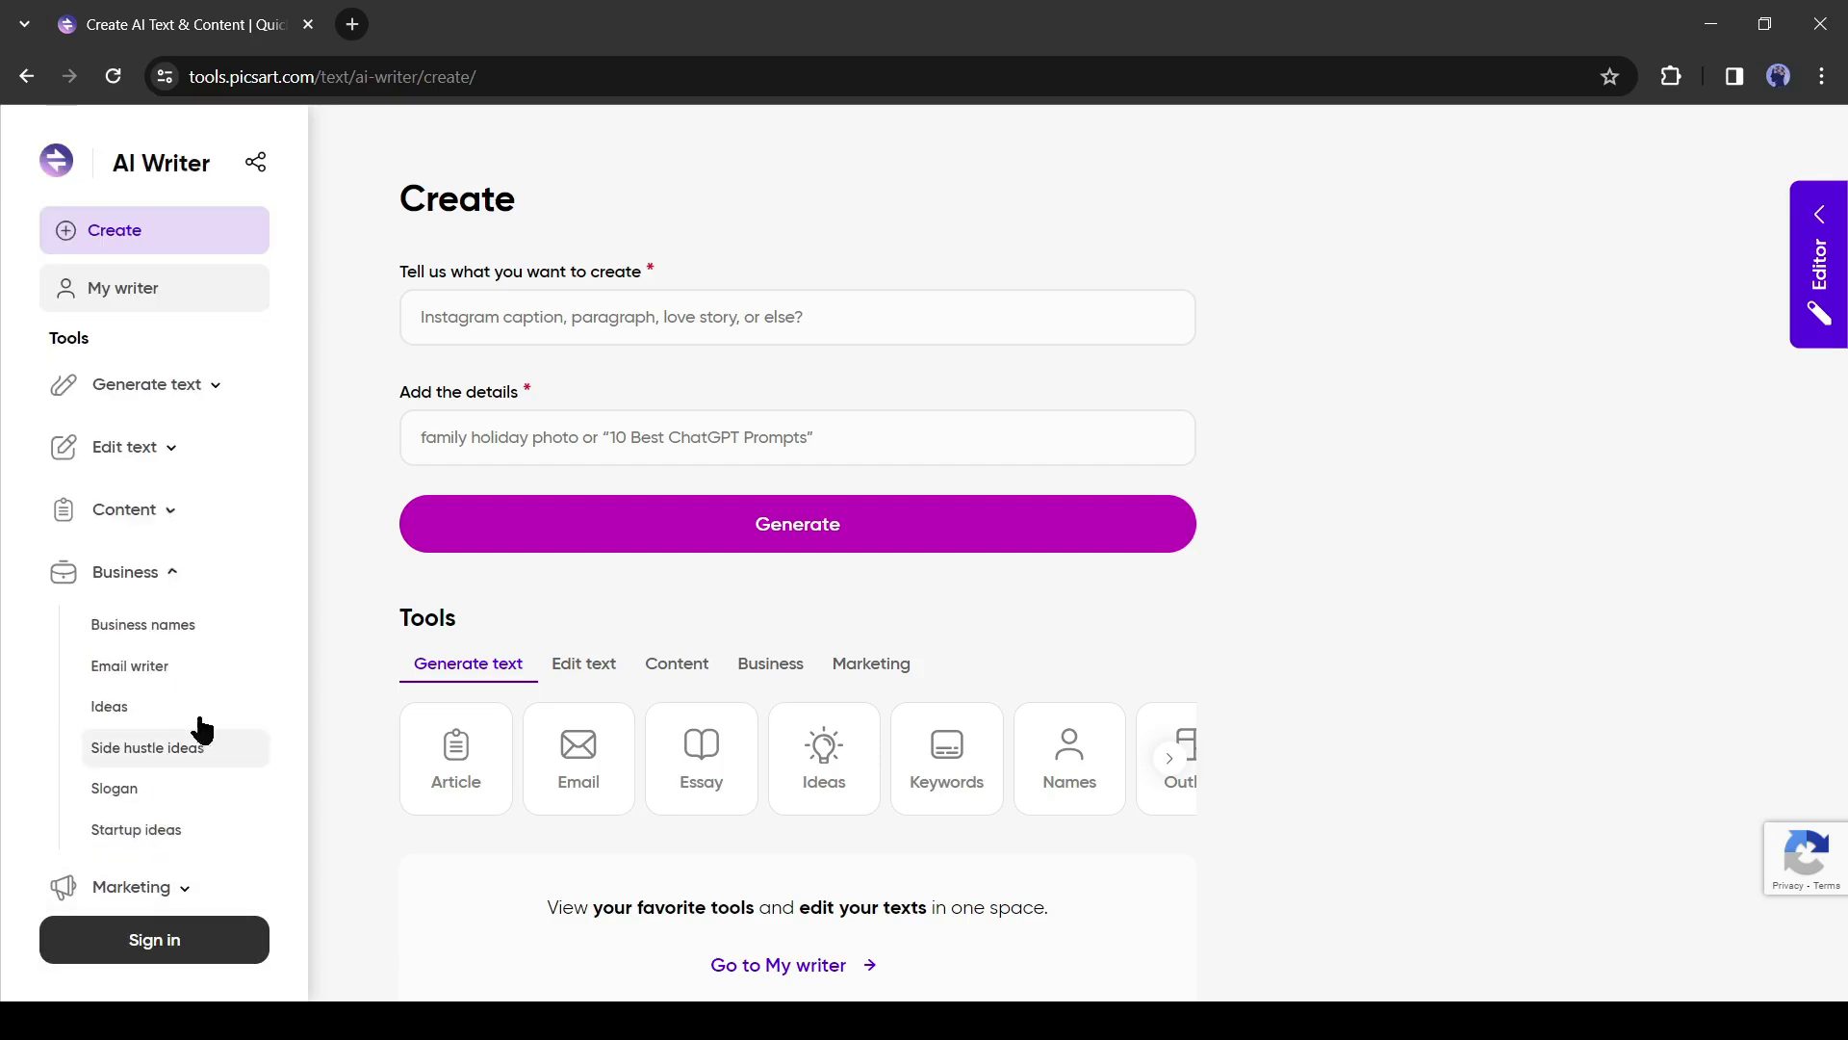
click(145, 886)
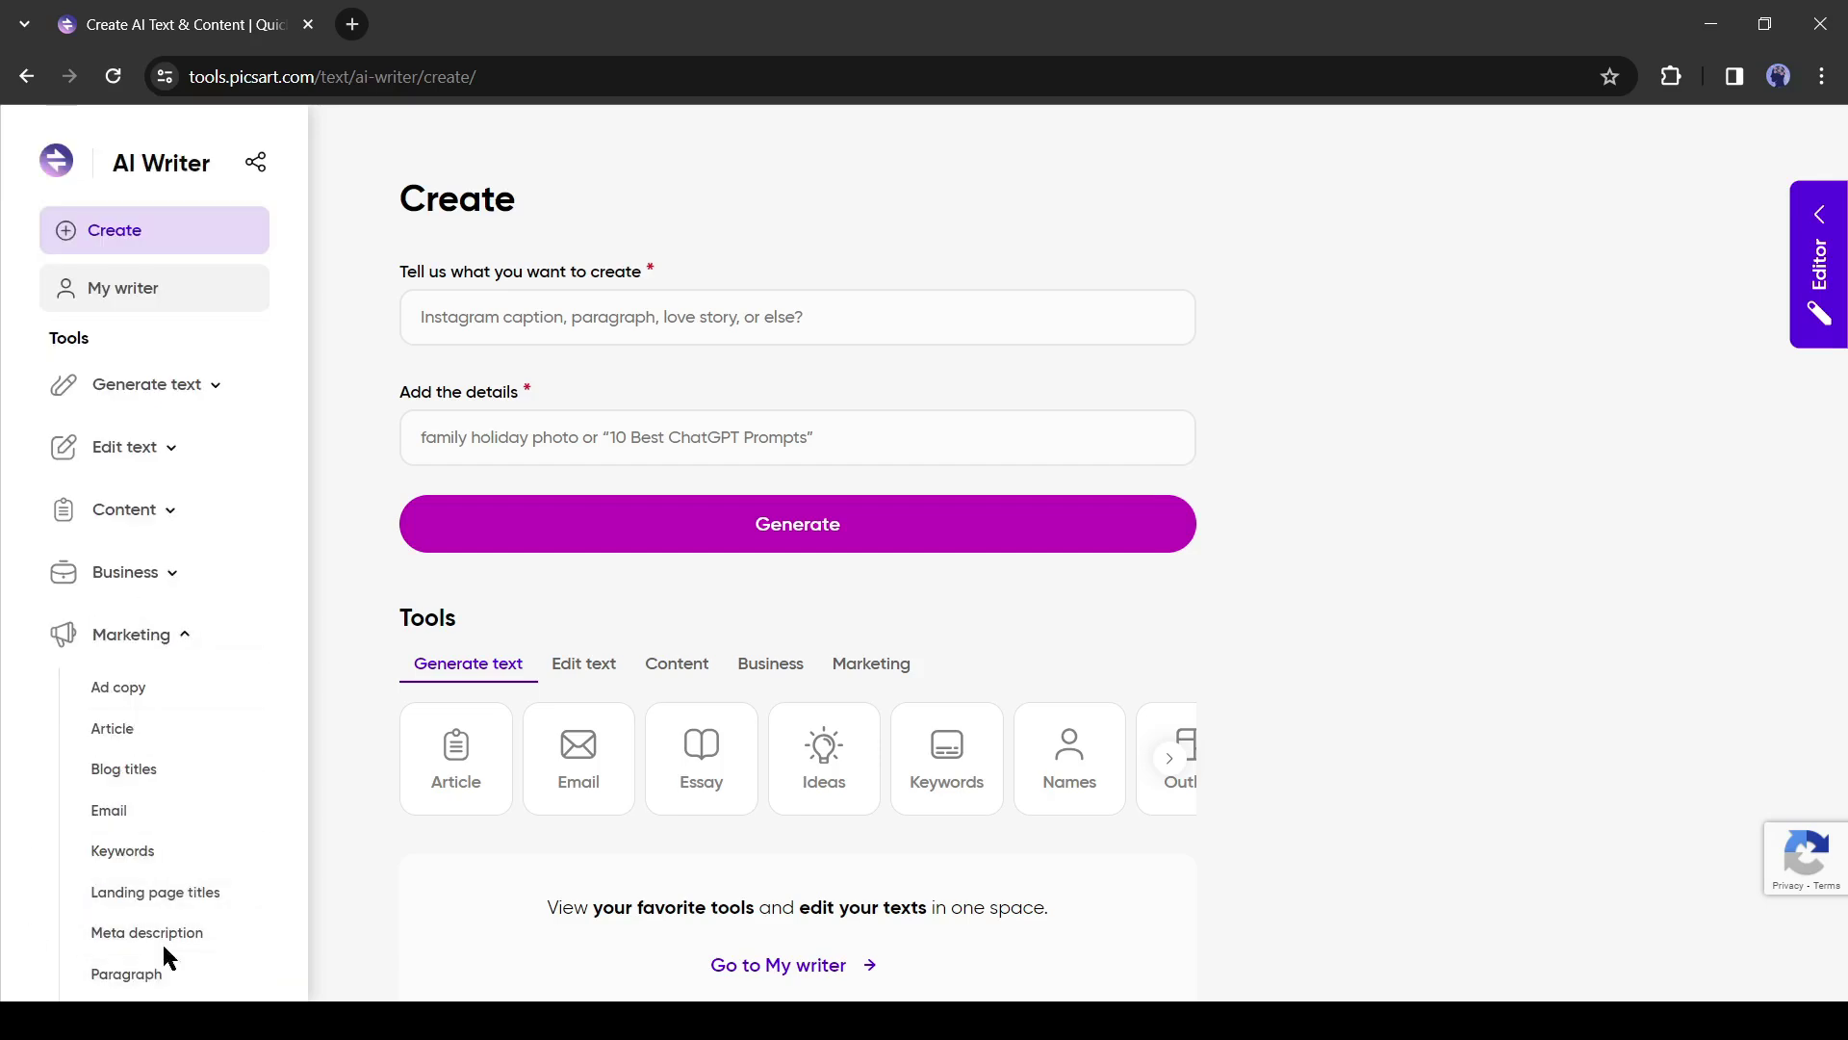
scroll(171, 924, down, 1)
scroll(178, 857, up, 1)
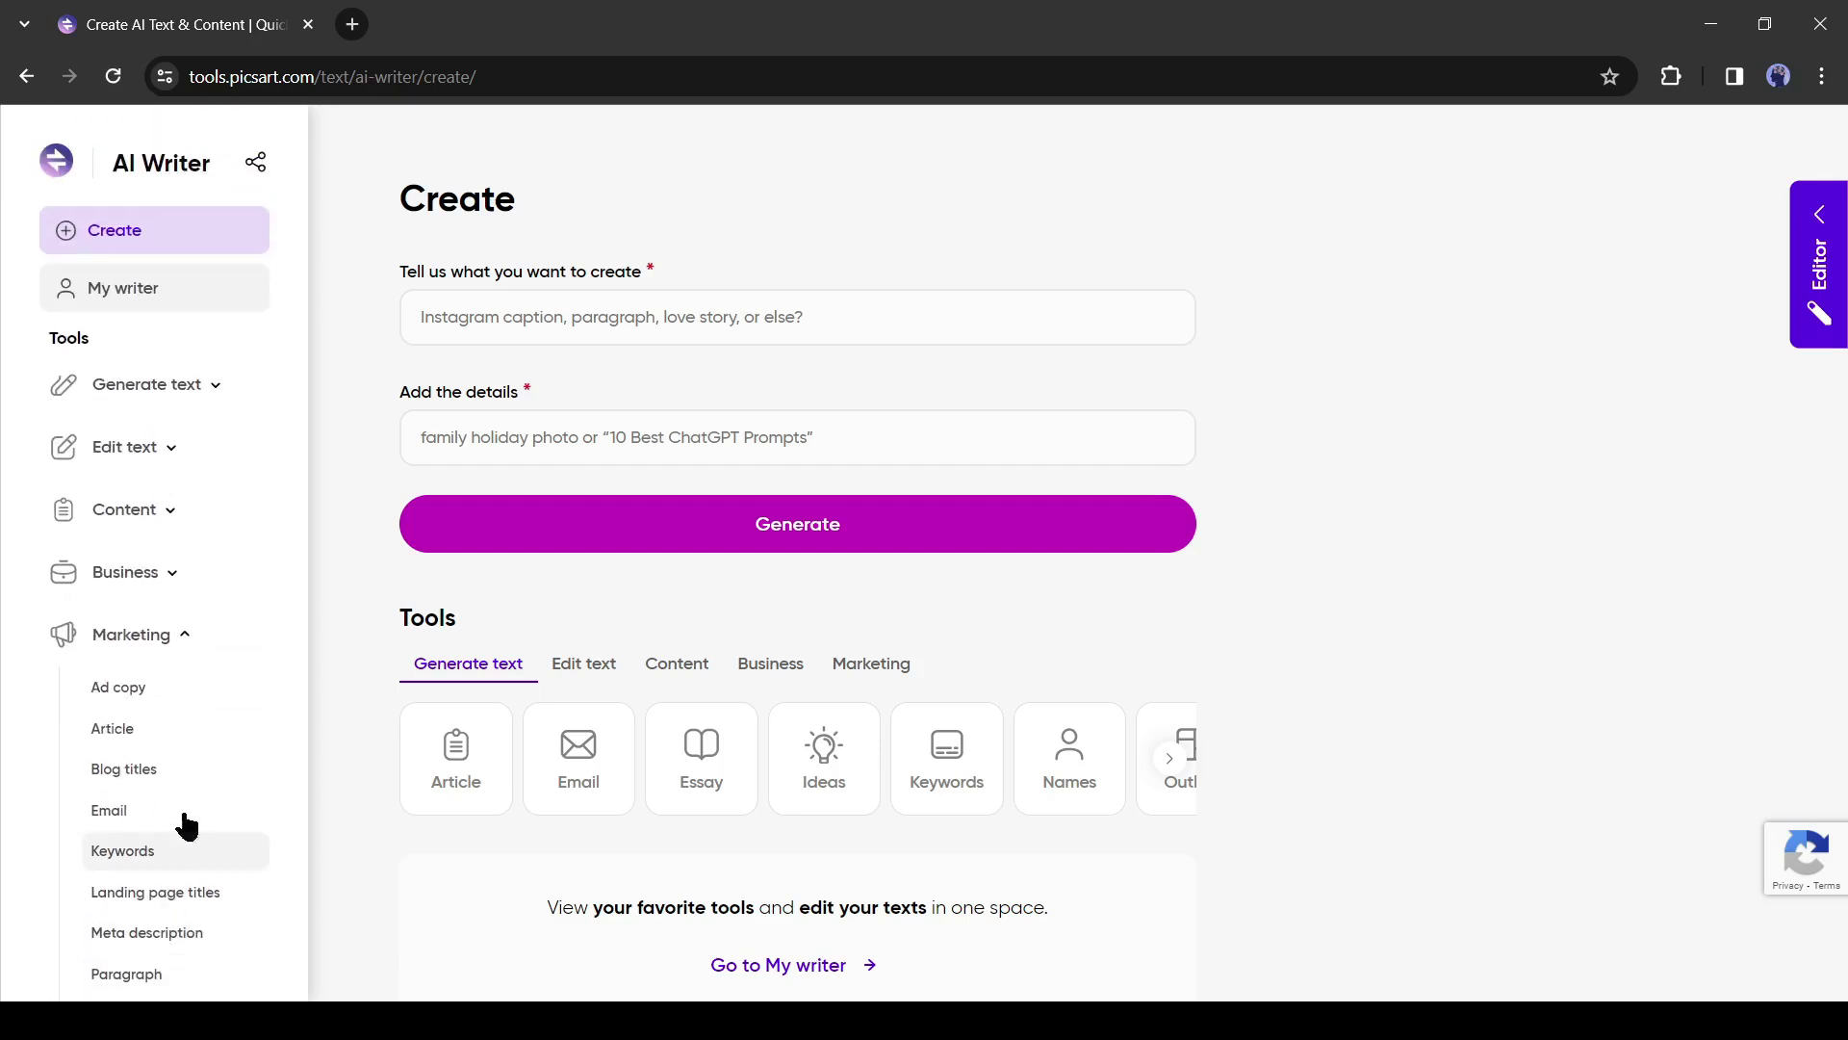
In the Story generator, describe two friends time-travelling to a dystopian city and returning home.
click(186, 388)
click(120, 845)
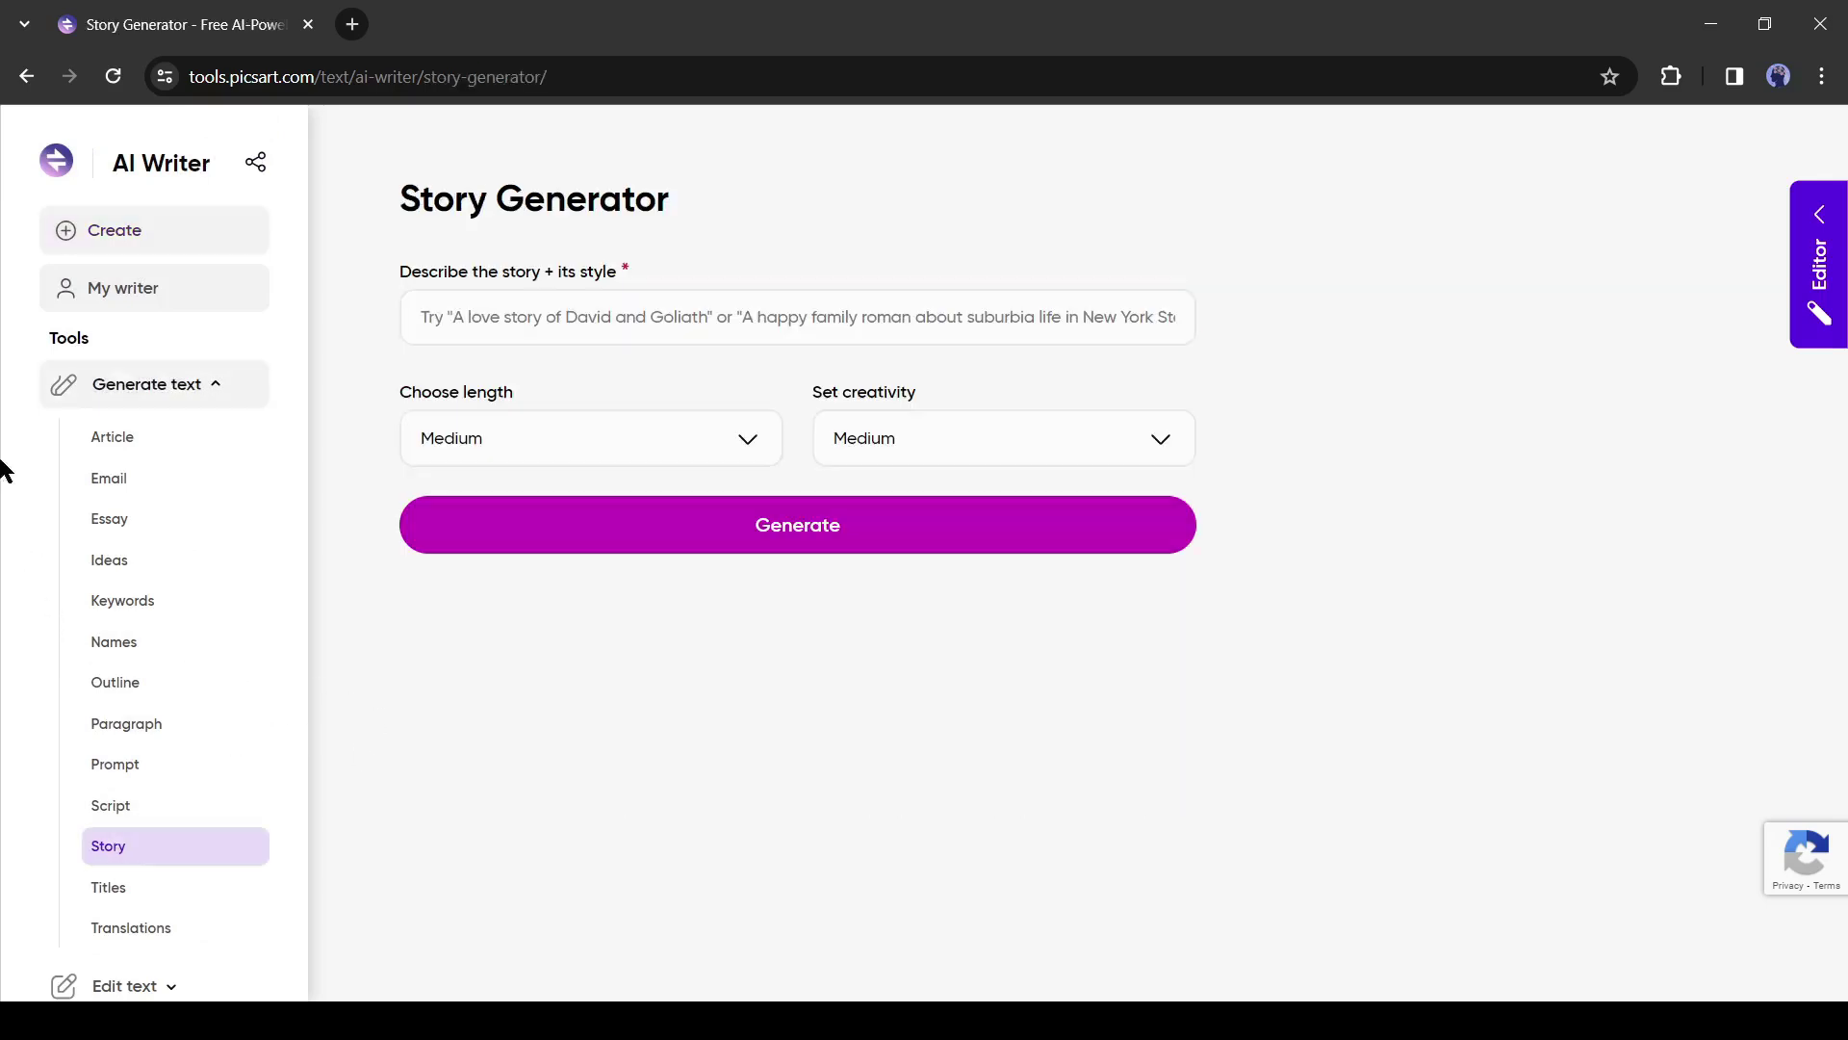
click(581, 322)
text(2 friends reached)
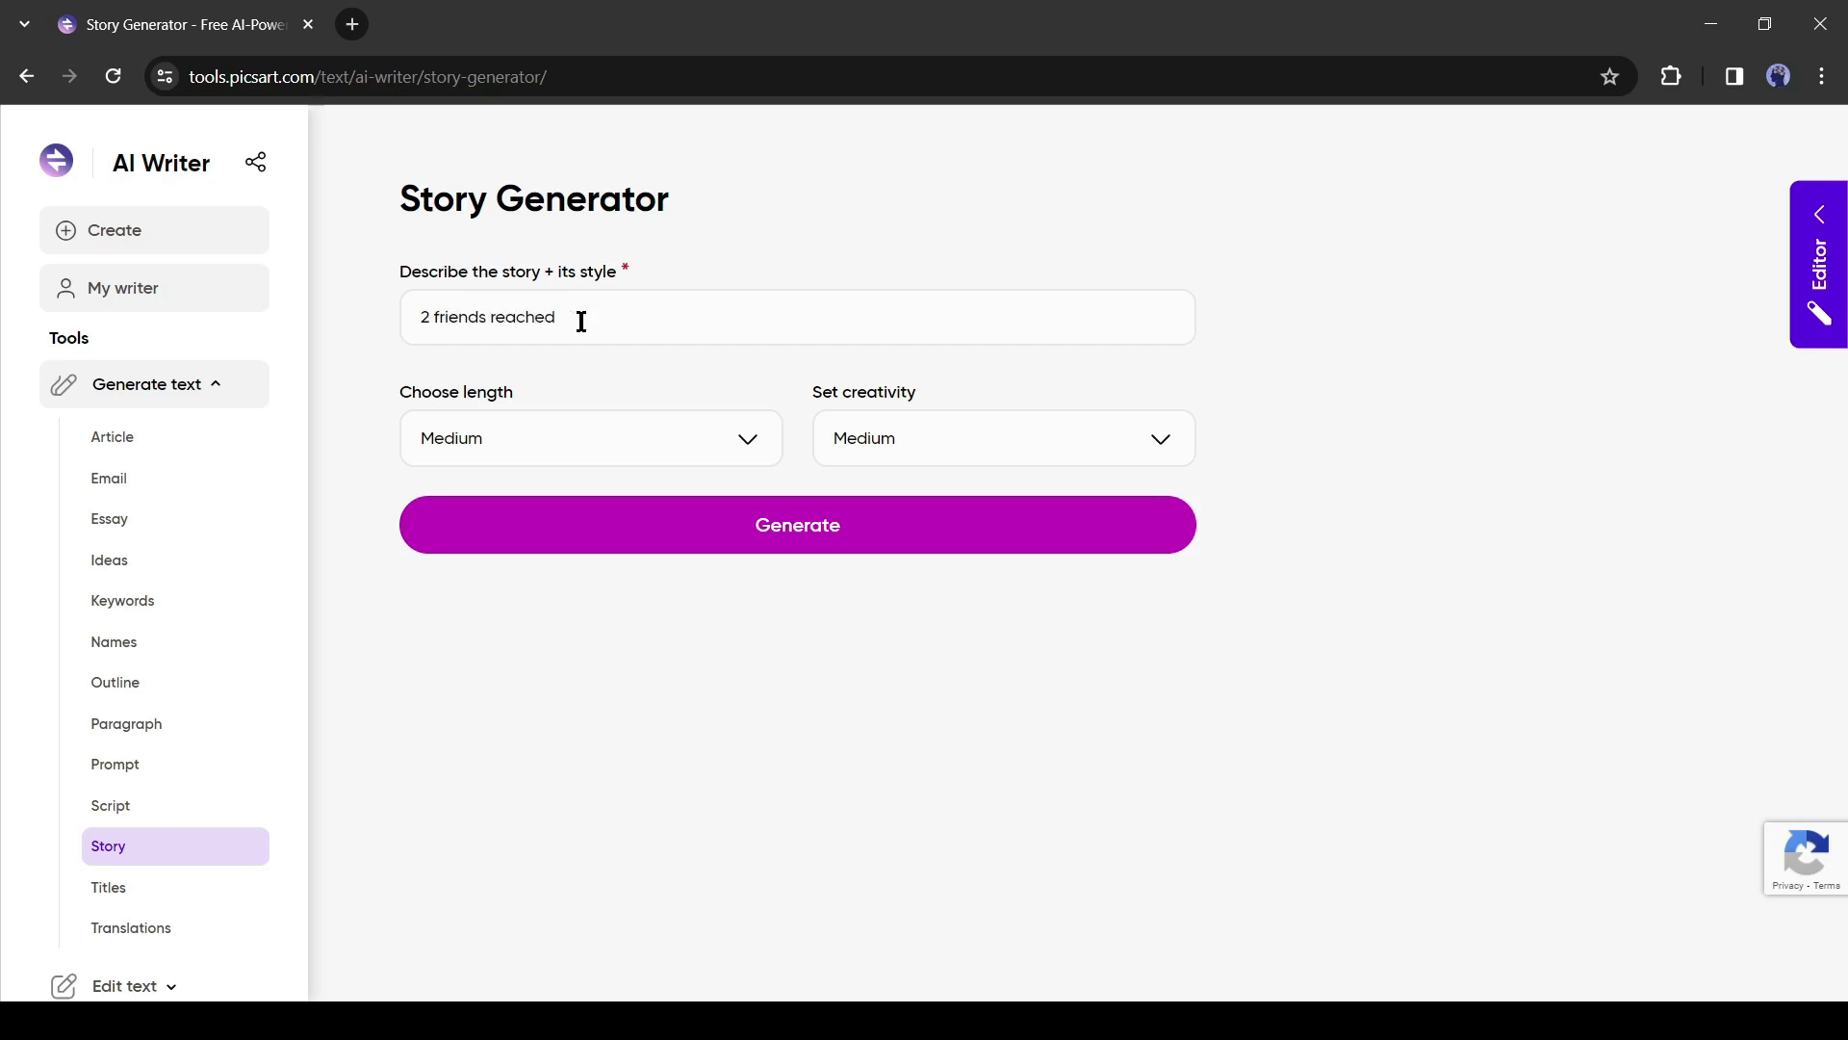
text( a crystopian city by time travel. They Saved the city)
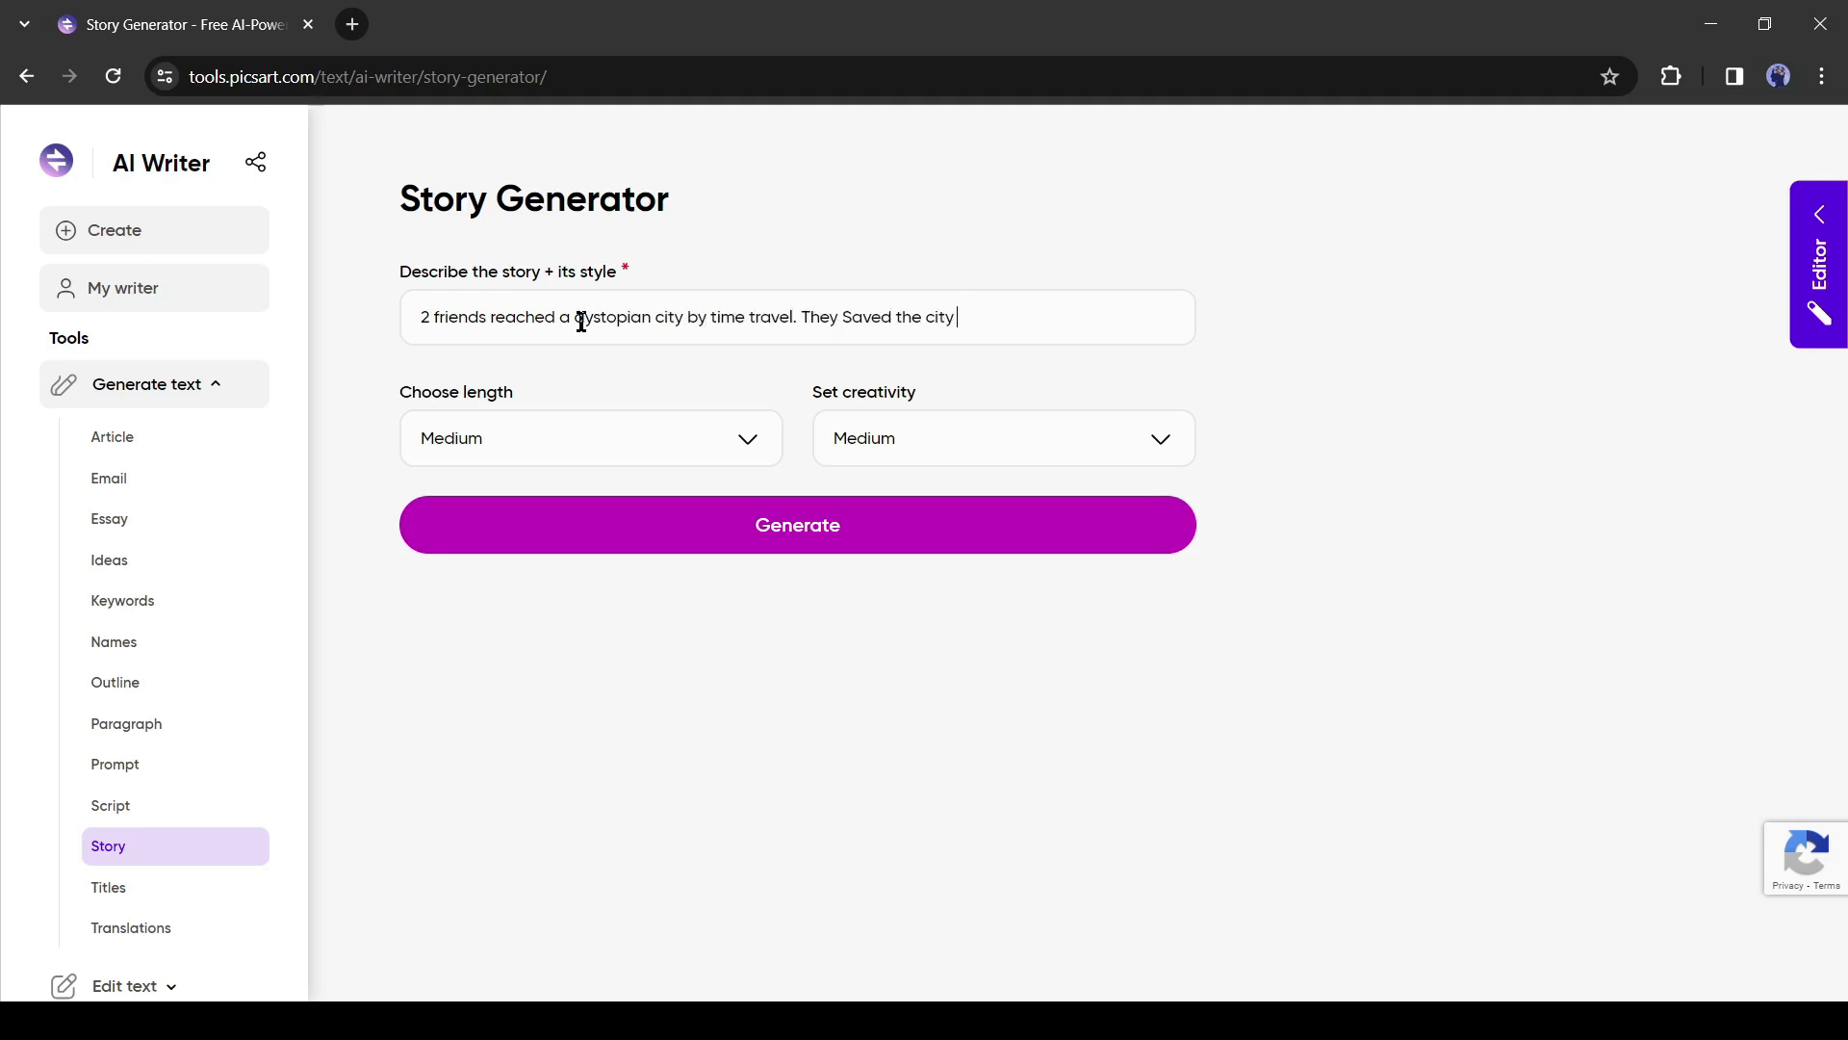
text(ame back to)
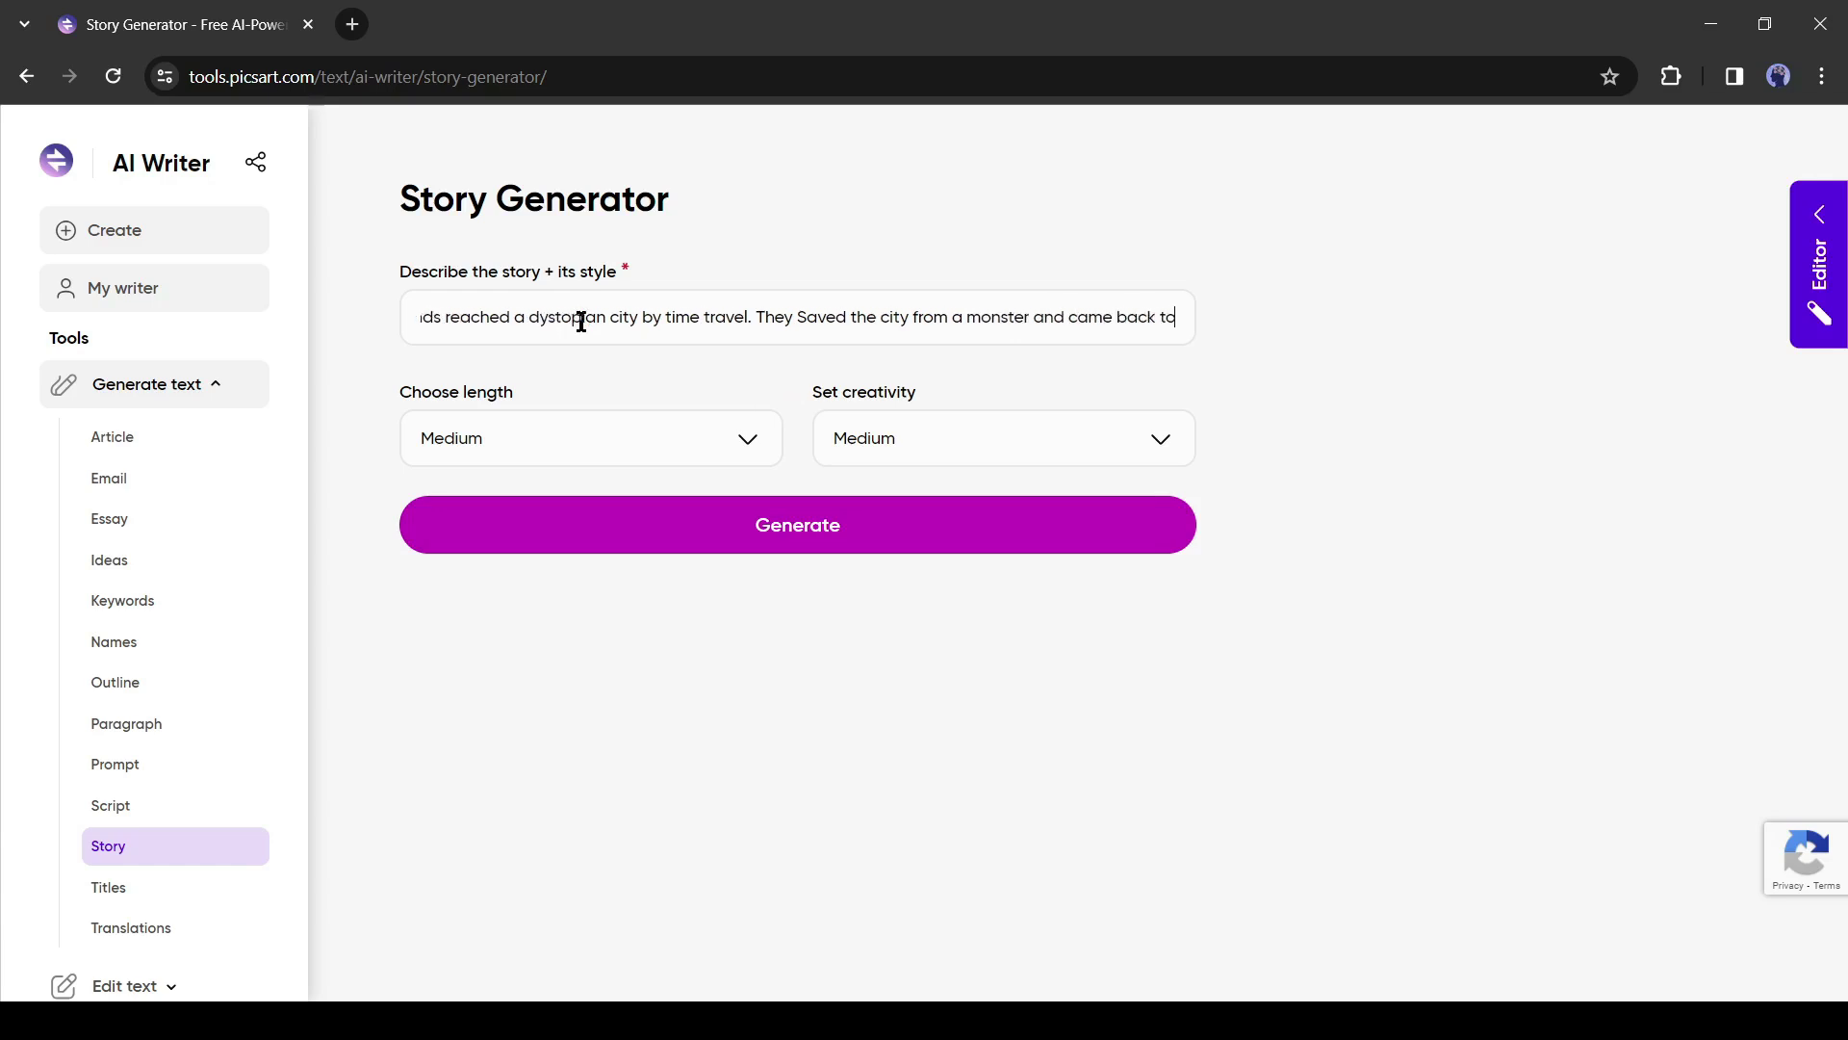
text( home.)
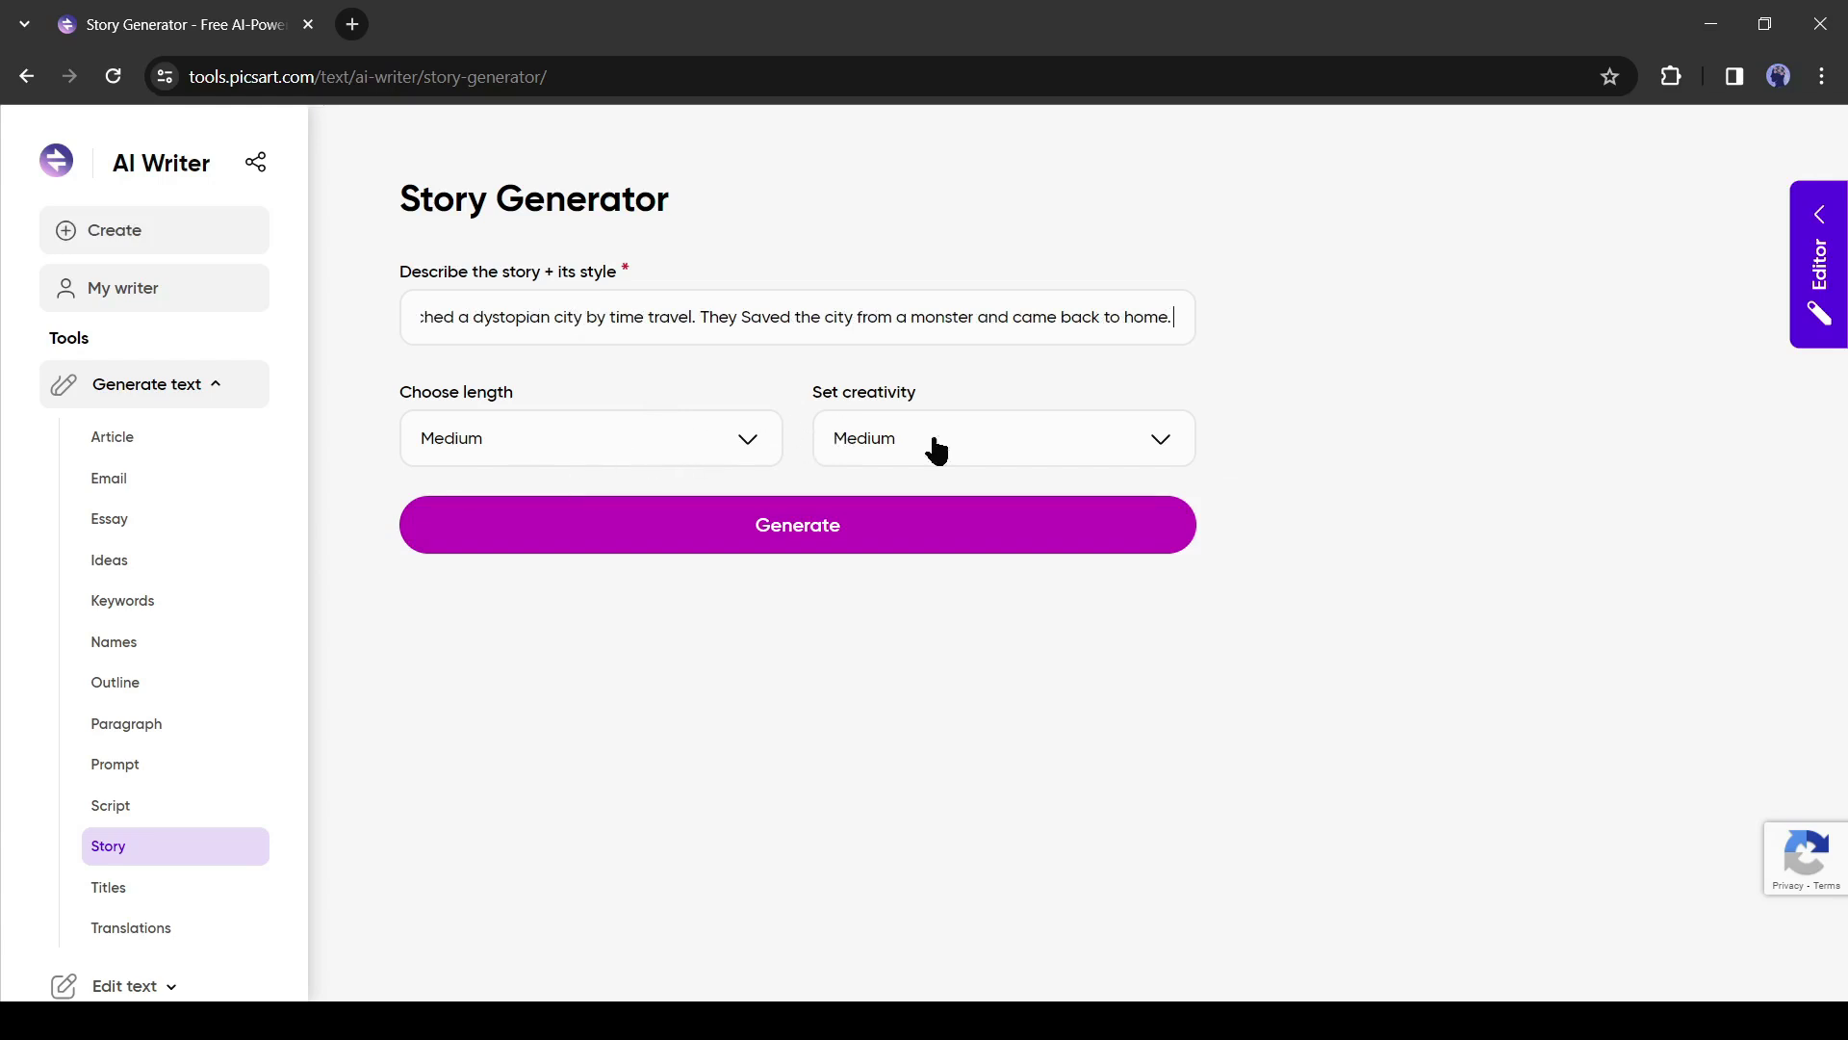
Generate the 531-word Max and Emily story, review it, and copy it.
click(805, 545)
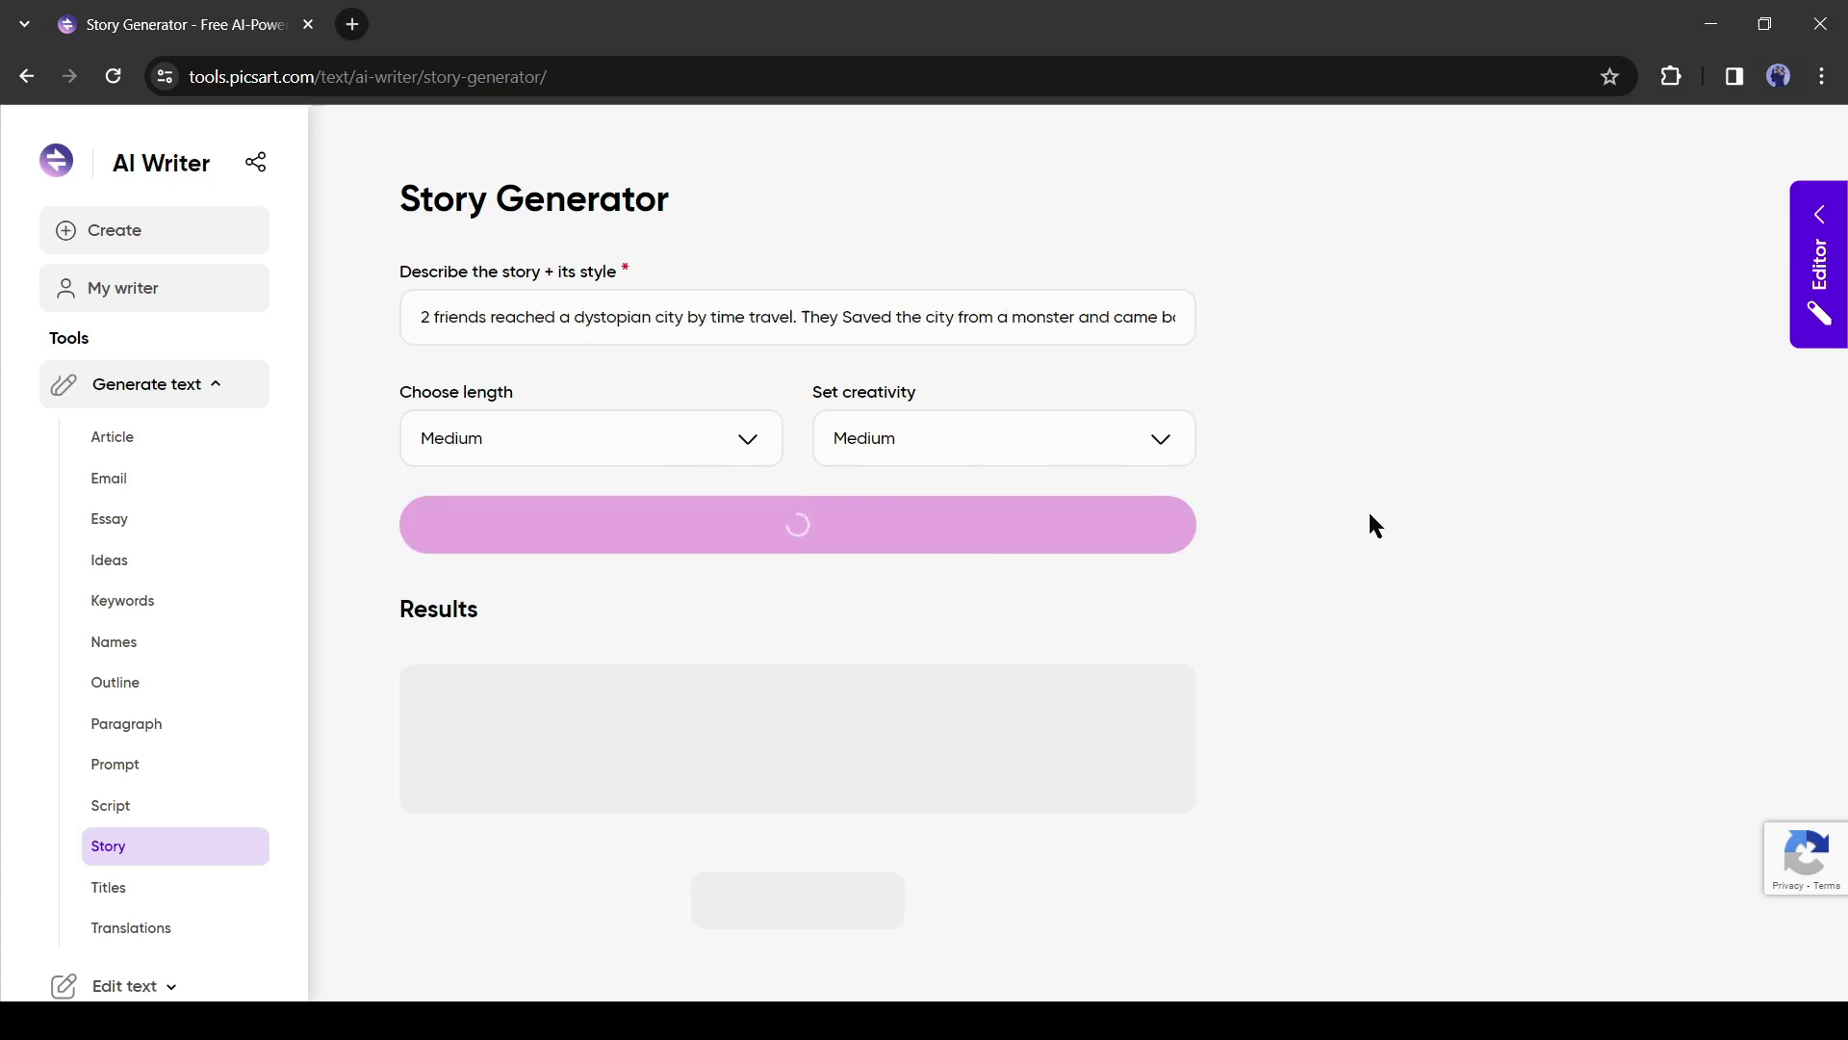
scroll(924, 662, down, 10)
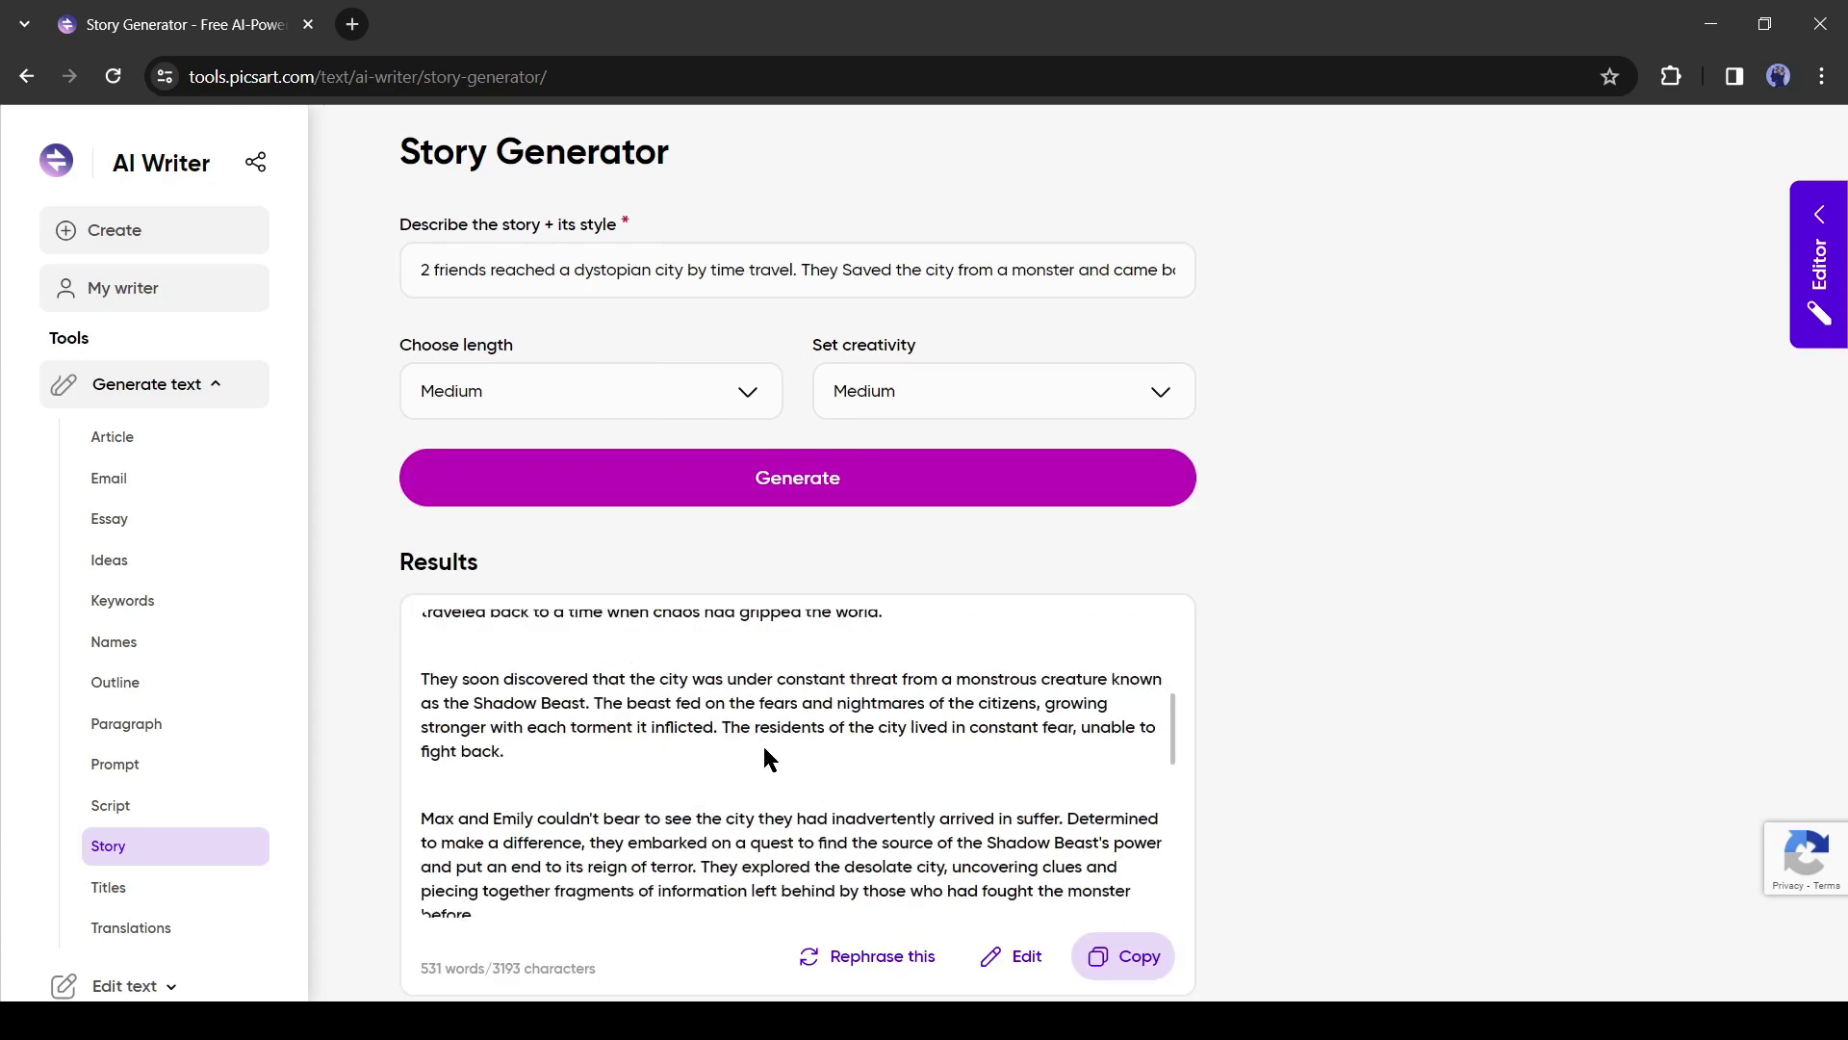
scroll(631, 749, up, 10)
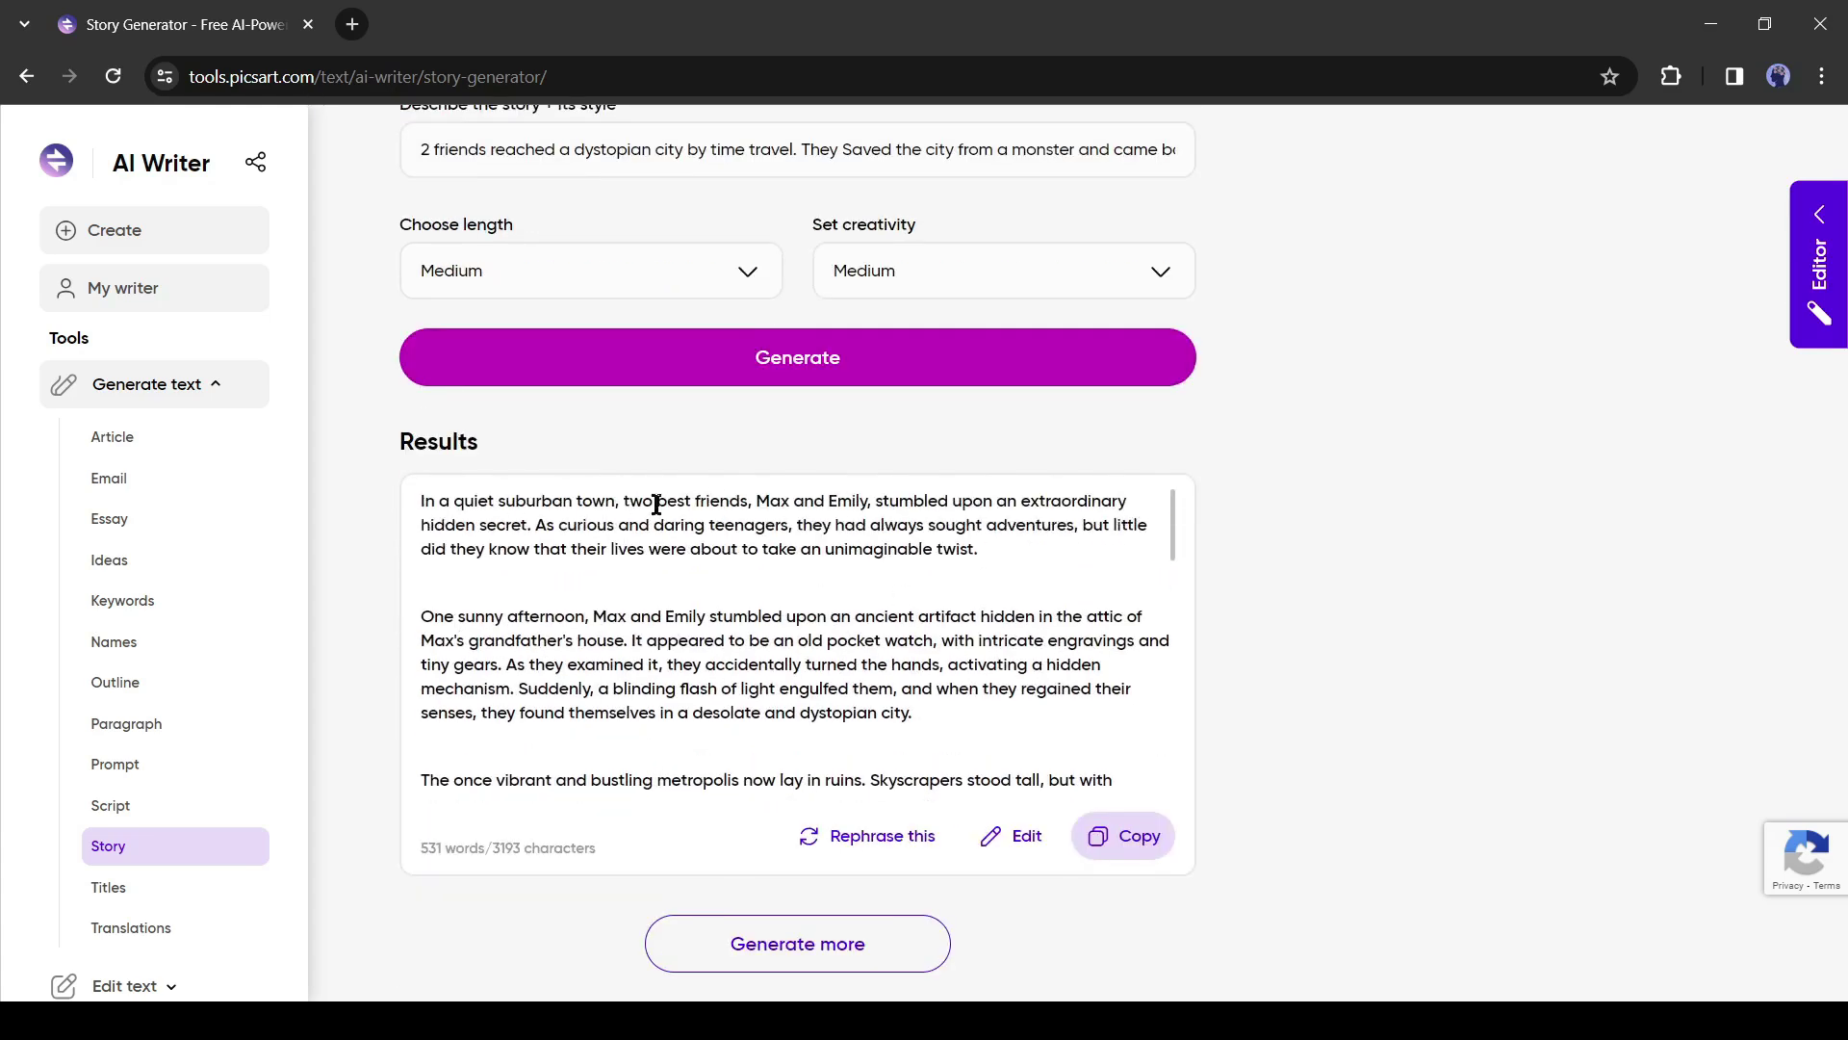
scroll(593, 659, down, 5)
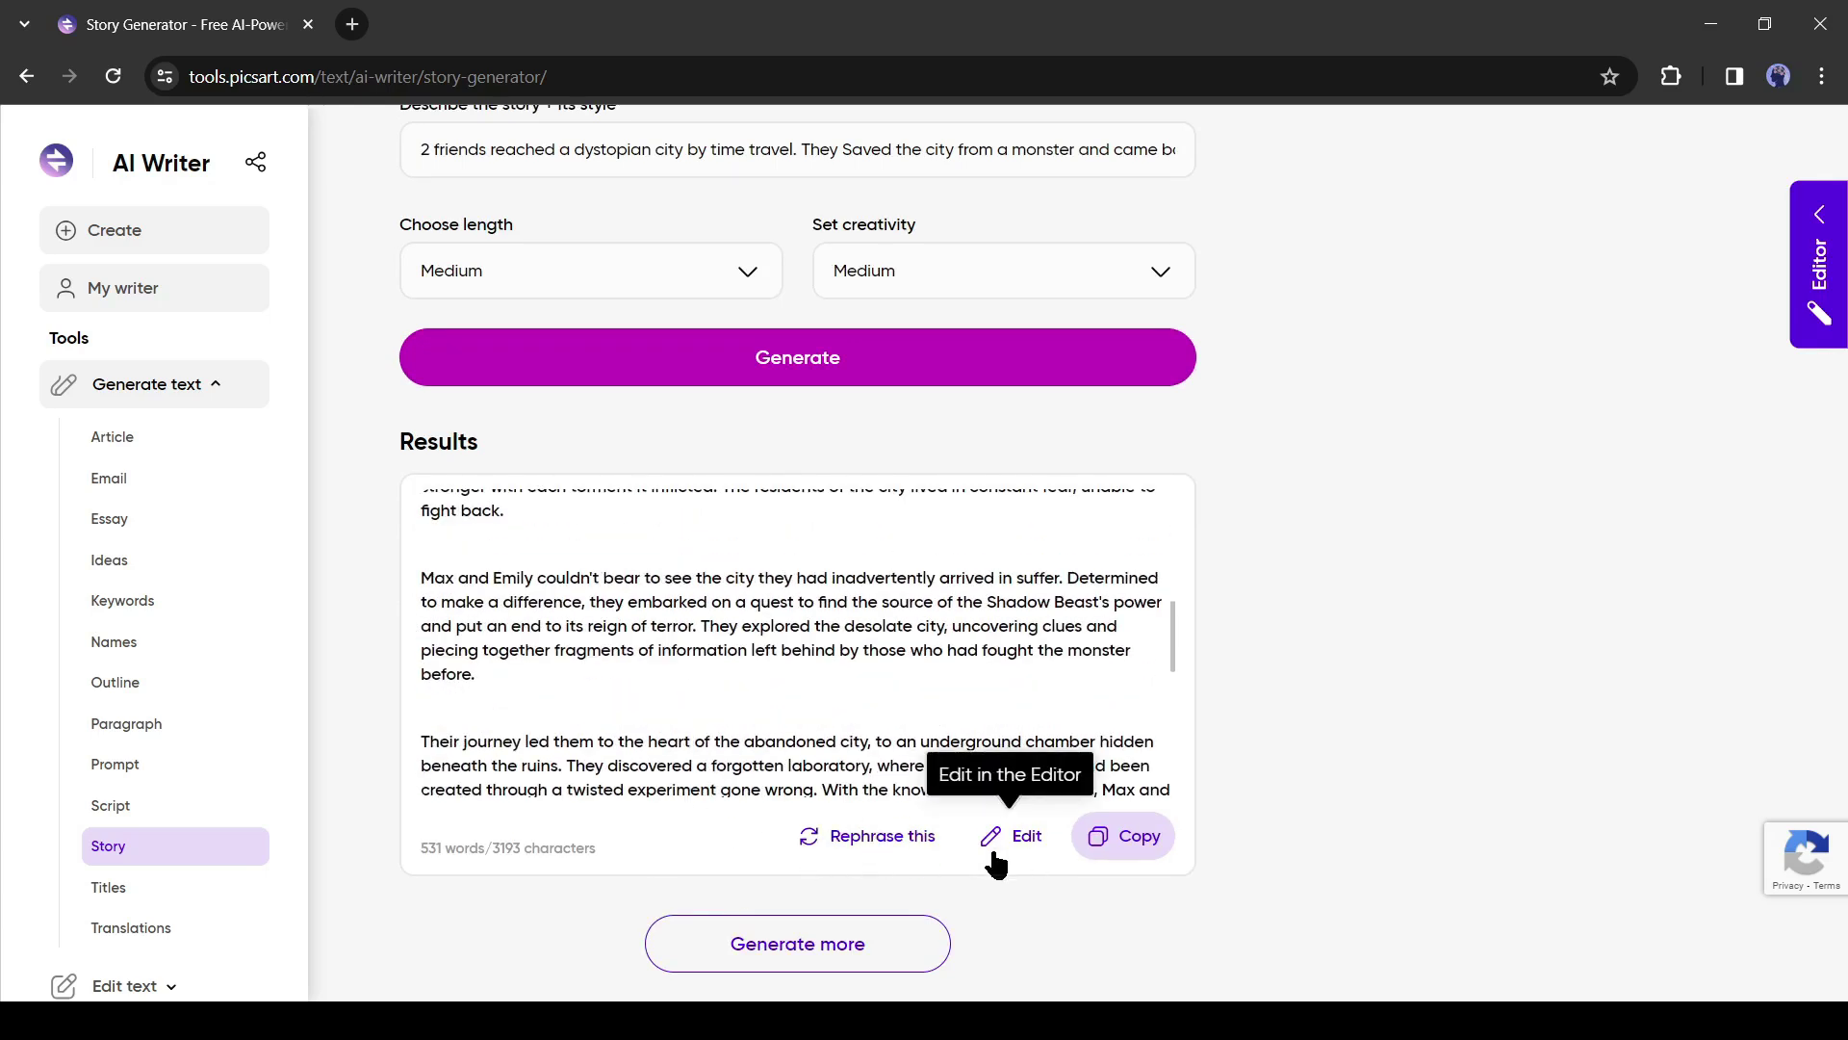
click(1141, 835)
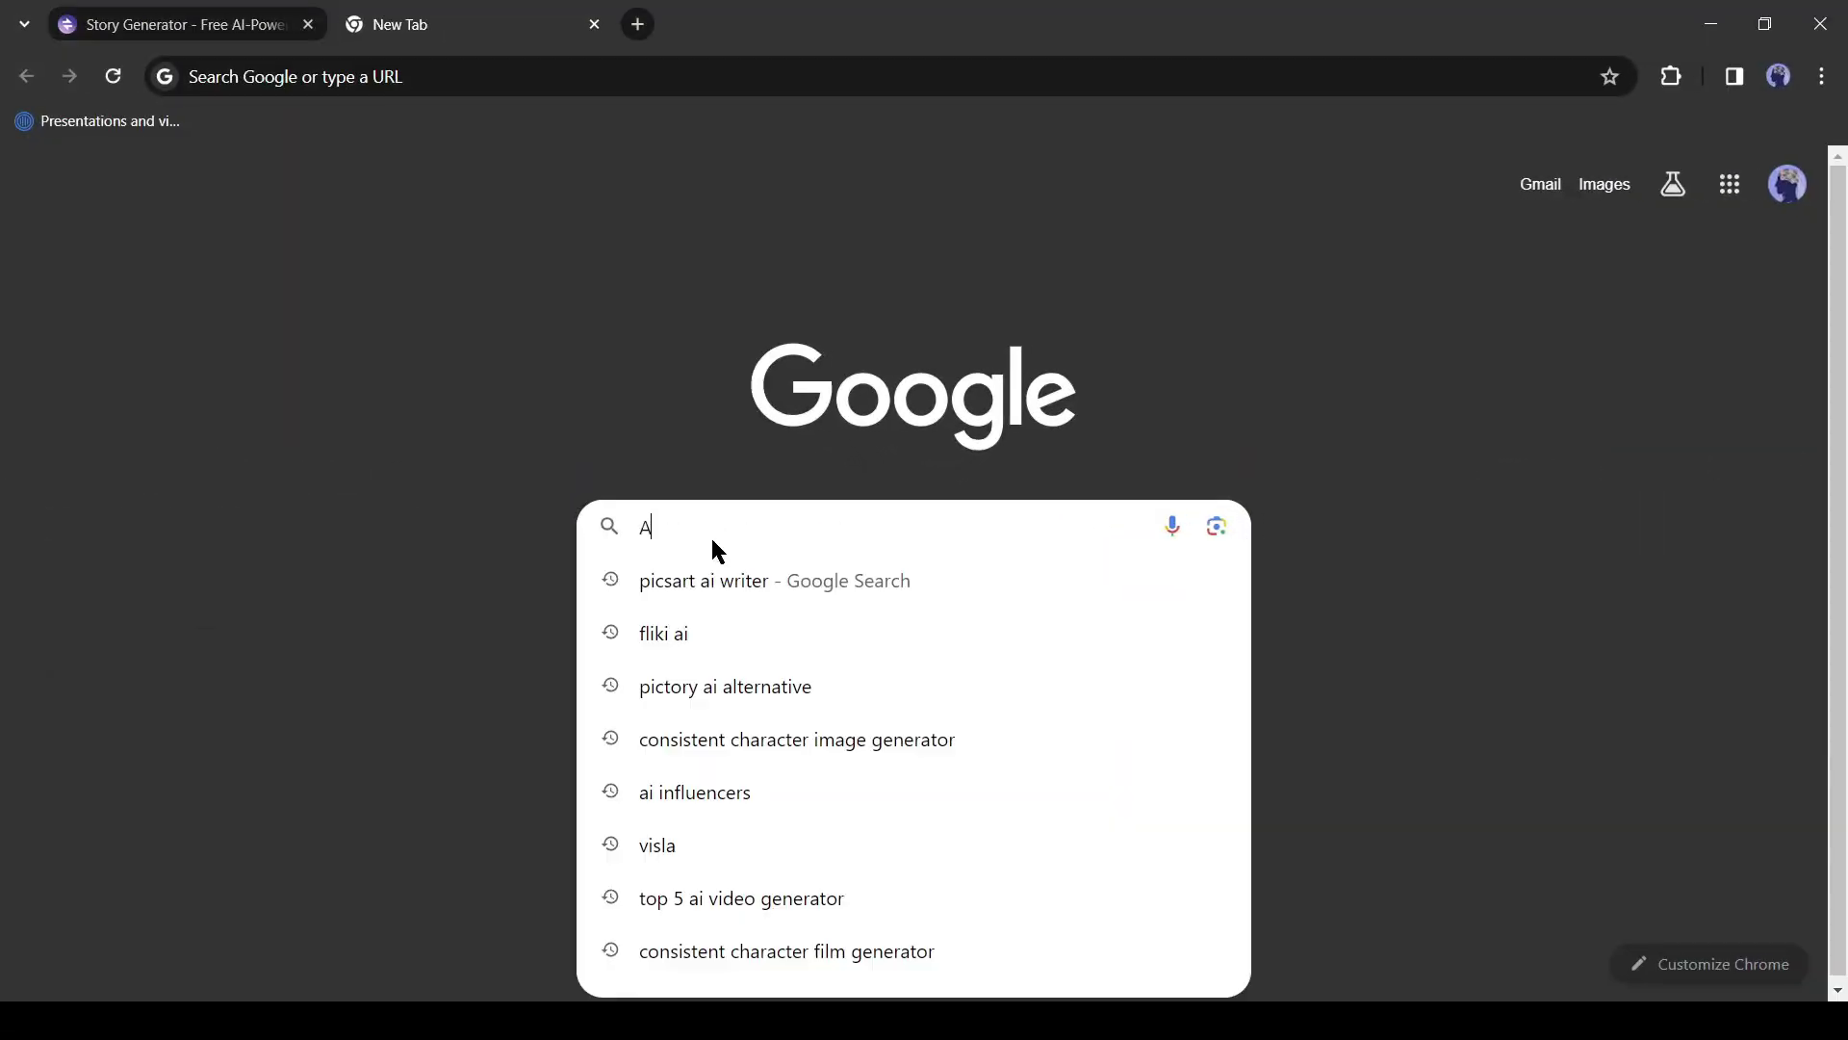
Search for Altered Studio, open the altered.ai site, and dismiss its cookie banner.
key(Return)
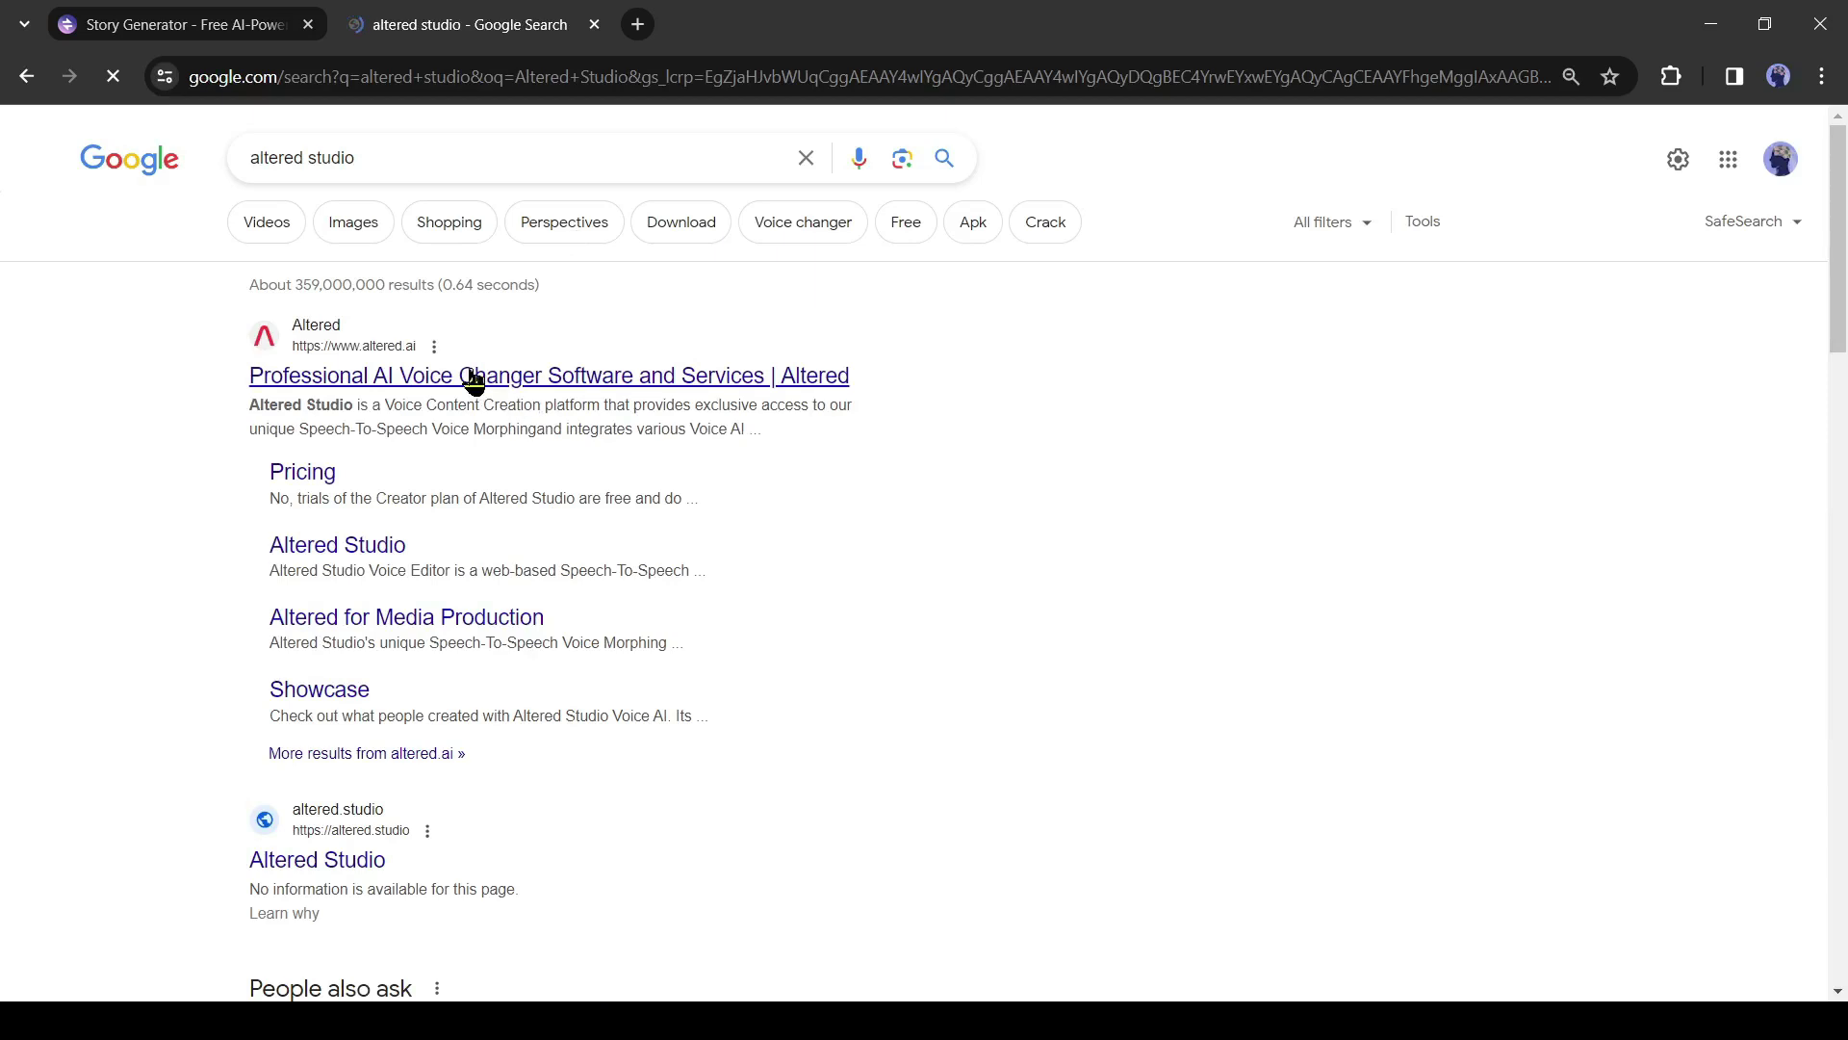
click(525, 385)
click(1543, 941)
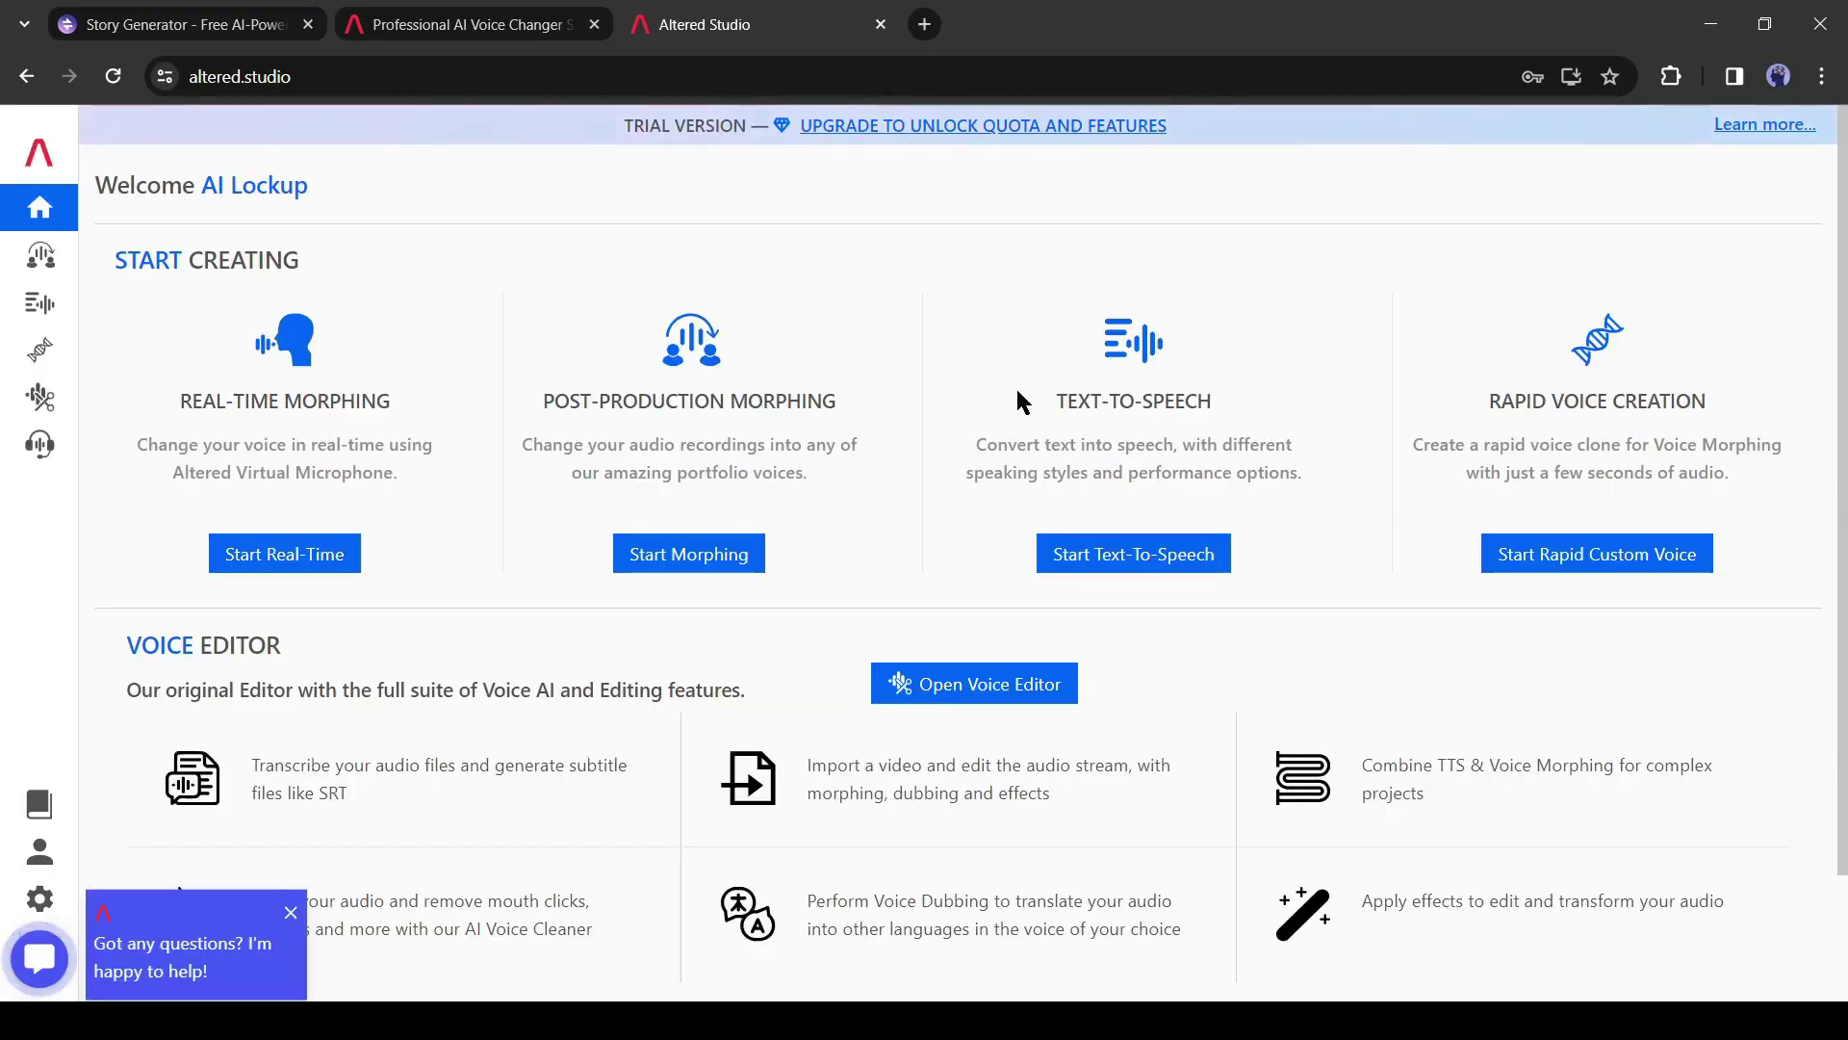
Start a new text-to-speech voiceover in Altered Studio.
scroll(807, 610, down, 2)
scroll(674, 442, up, 2)
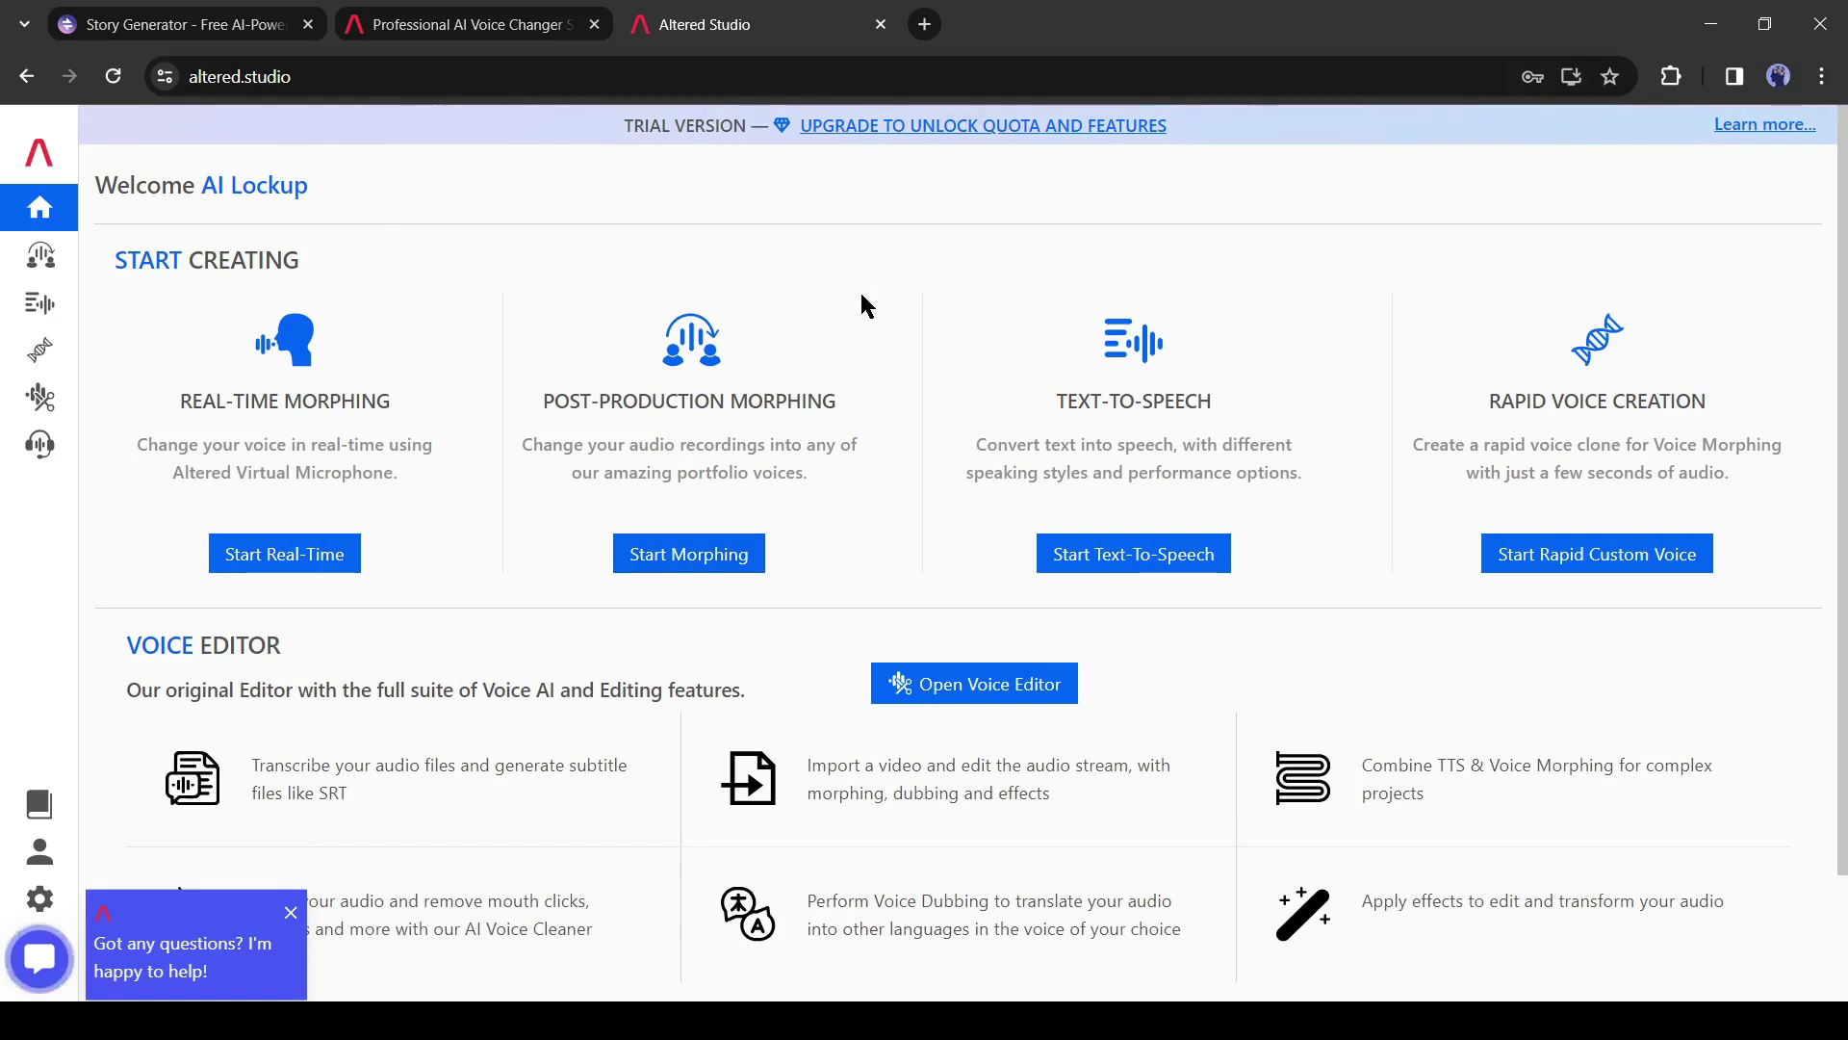
scroll(864, 301, down, 1)
scroll(821, 424, down, 1)
scroll(900, 343, up, 1)
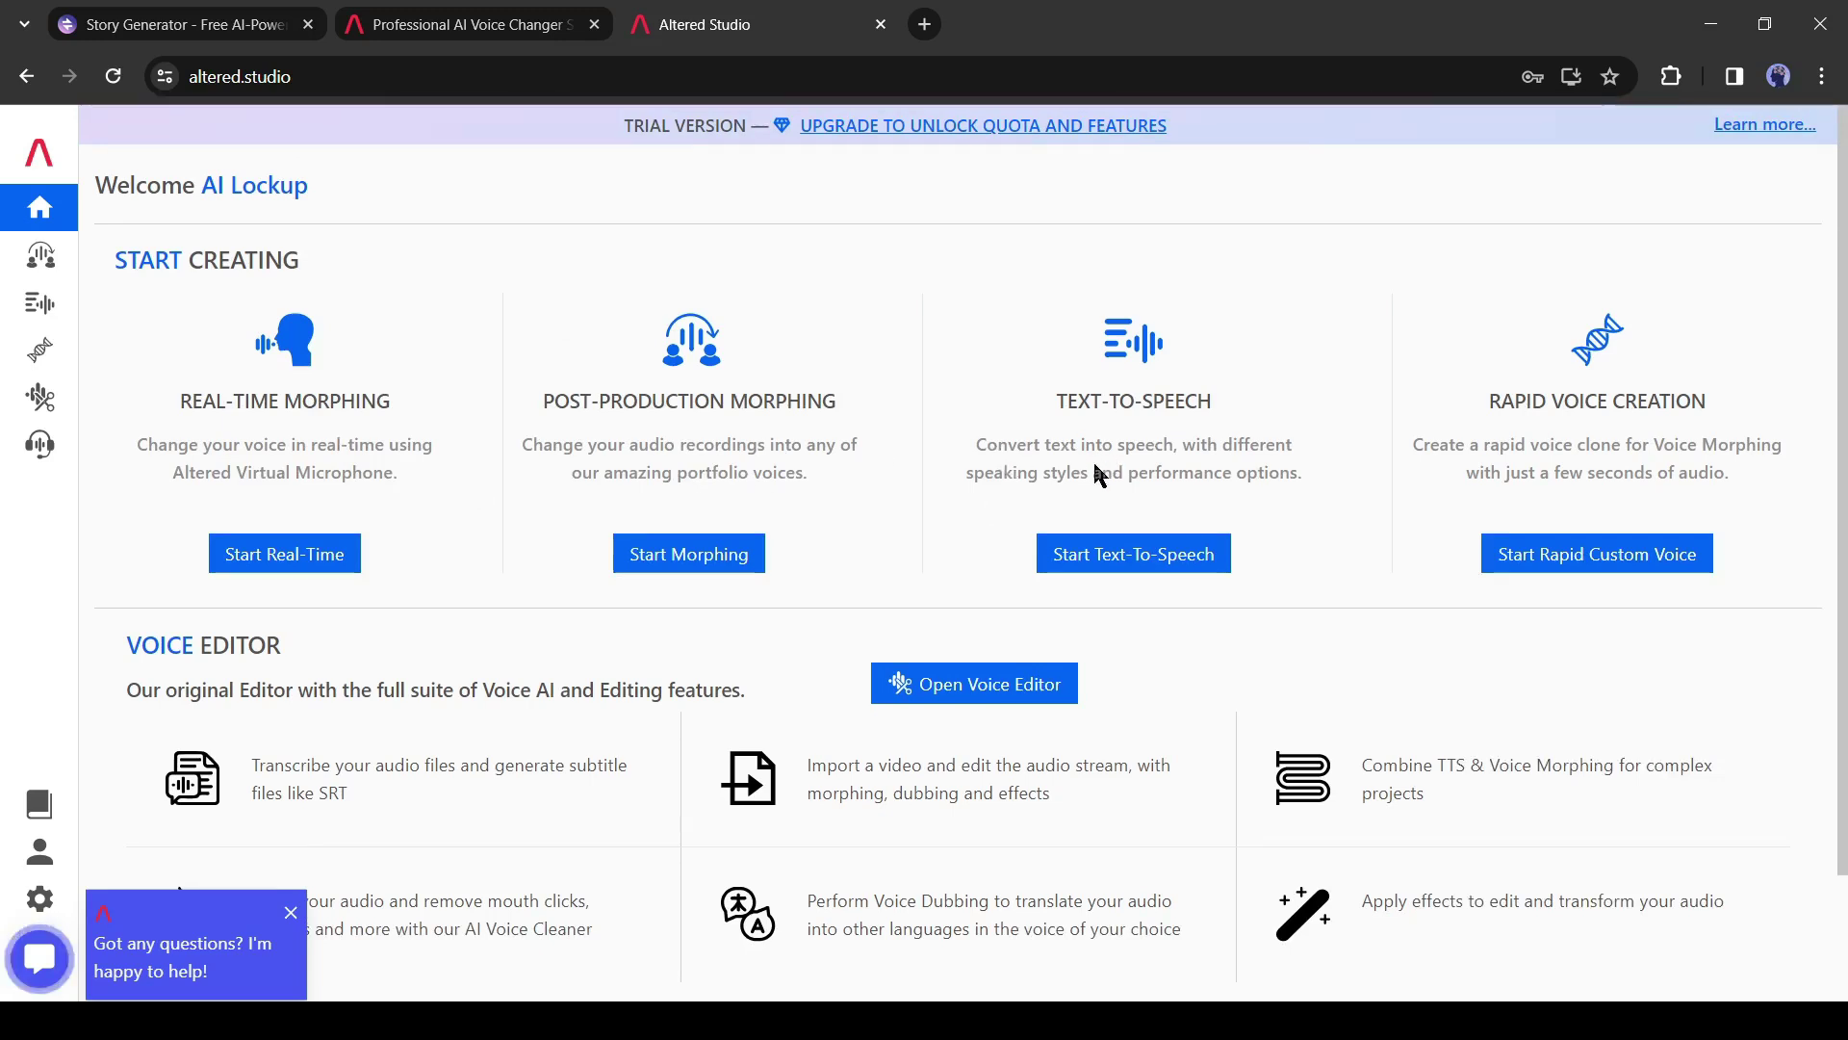
click(1137, 572)
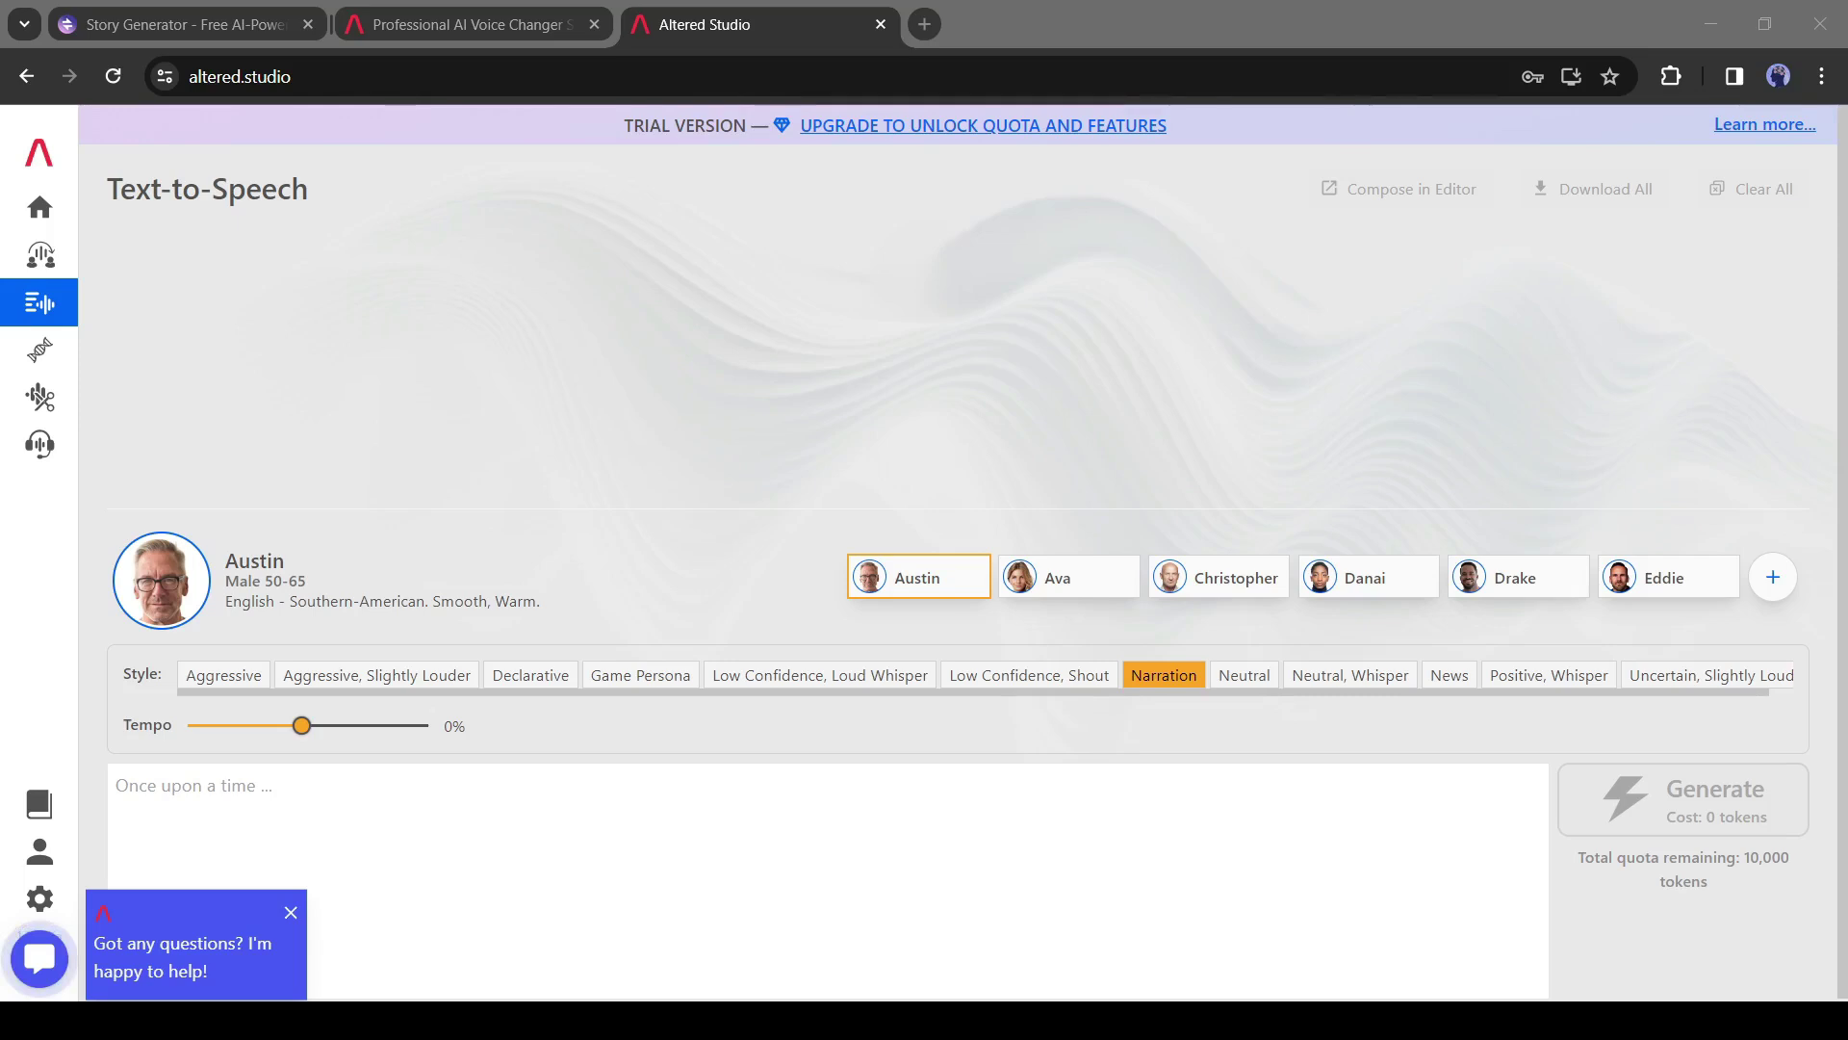
Browse the voice library, then select the Ava voice and focus the script box.
scroll(841, 569, down, 1)
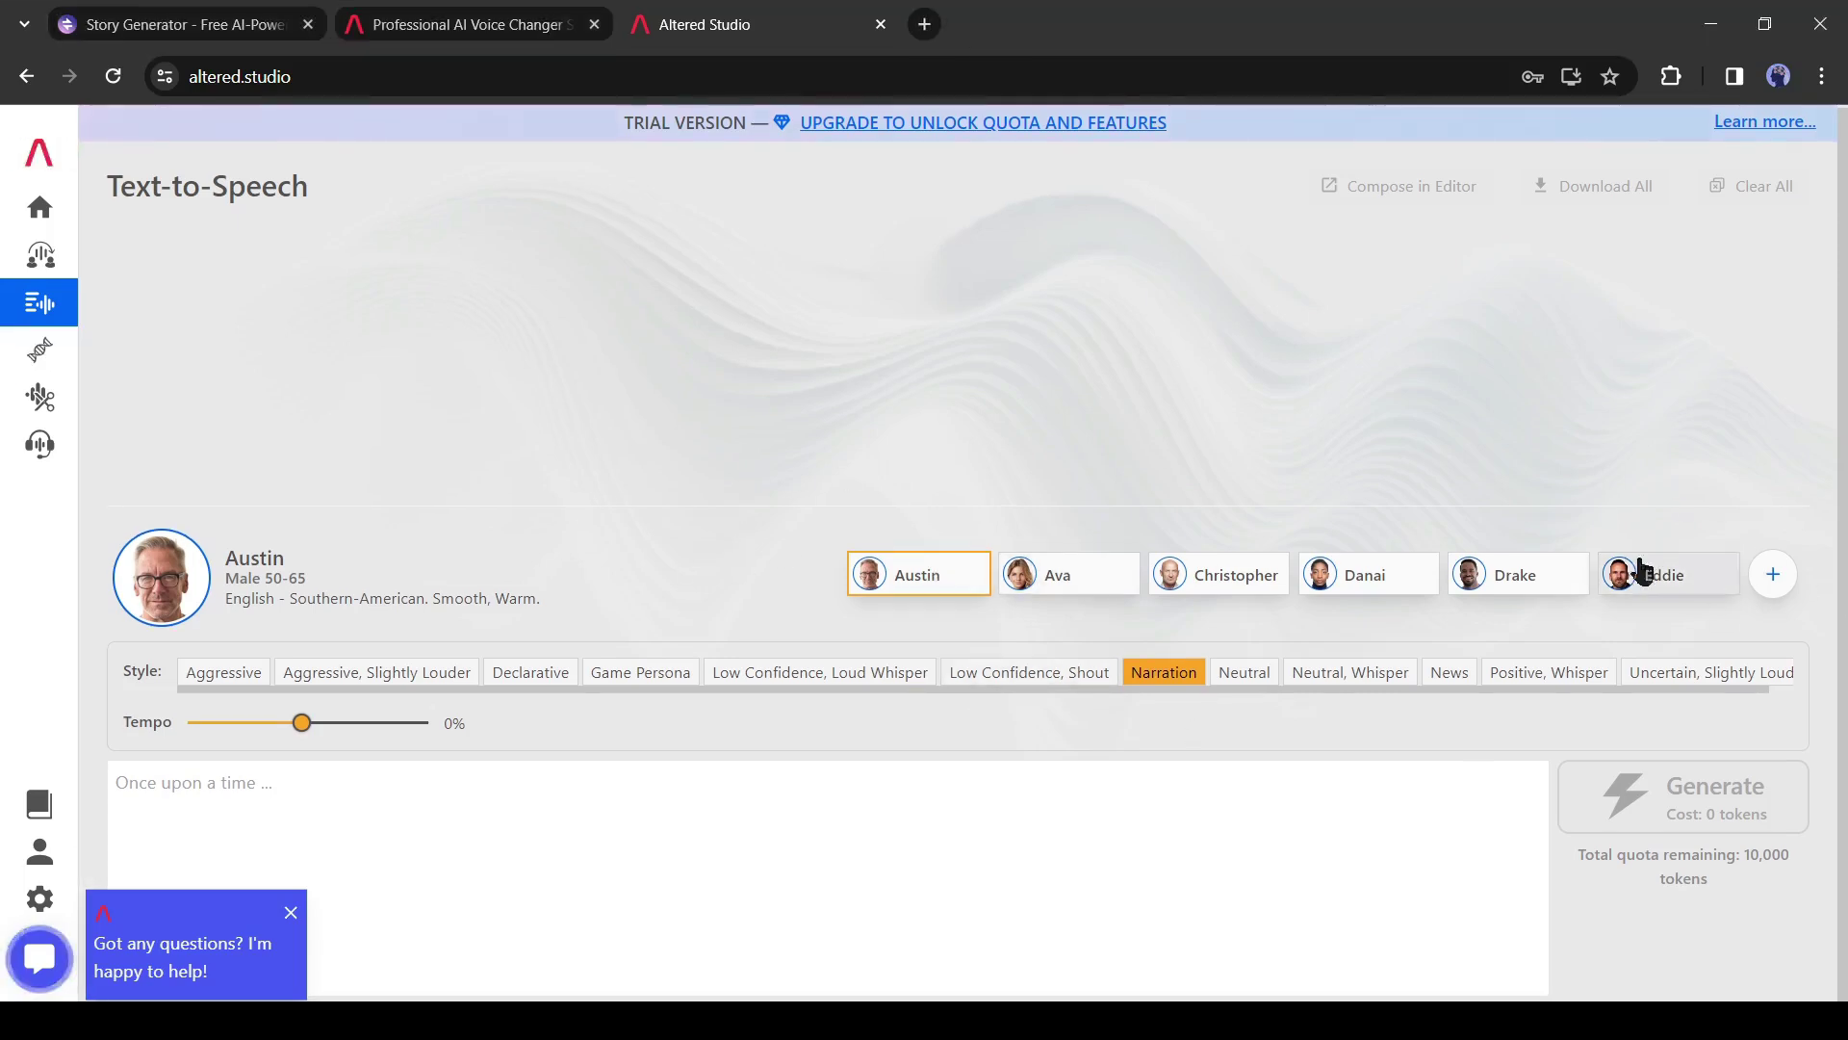
click(1773, 575)
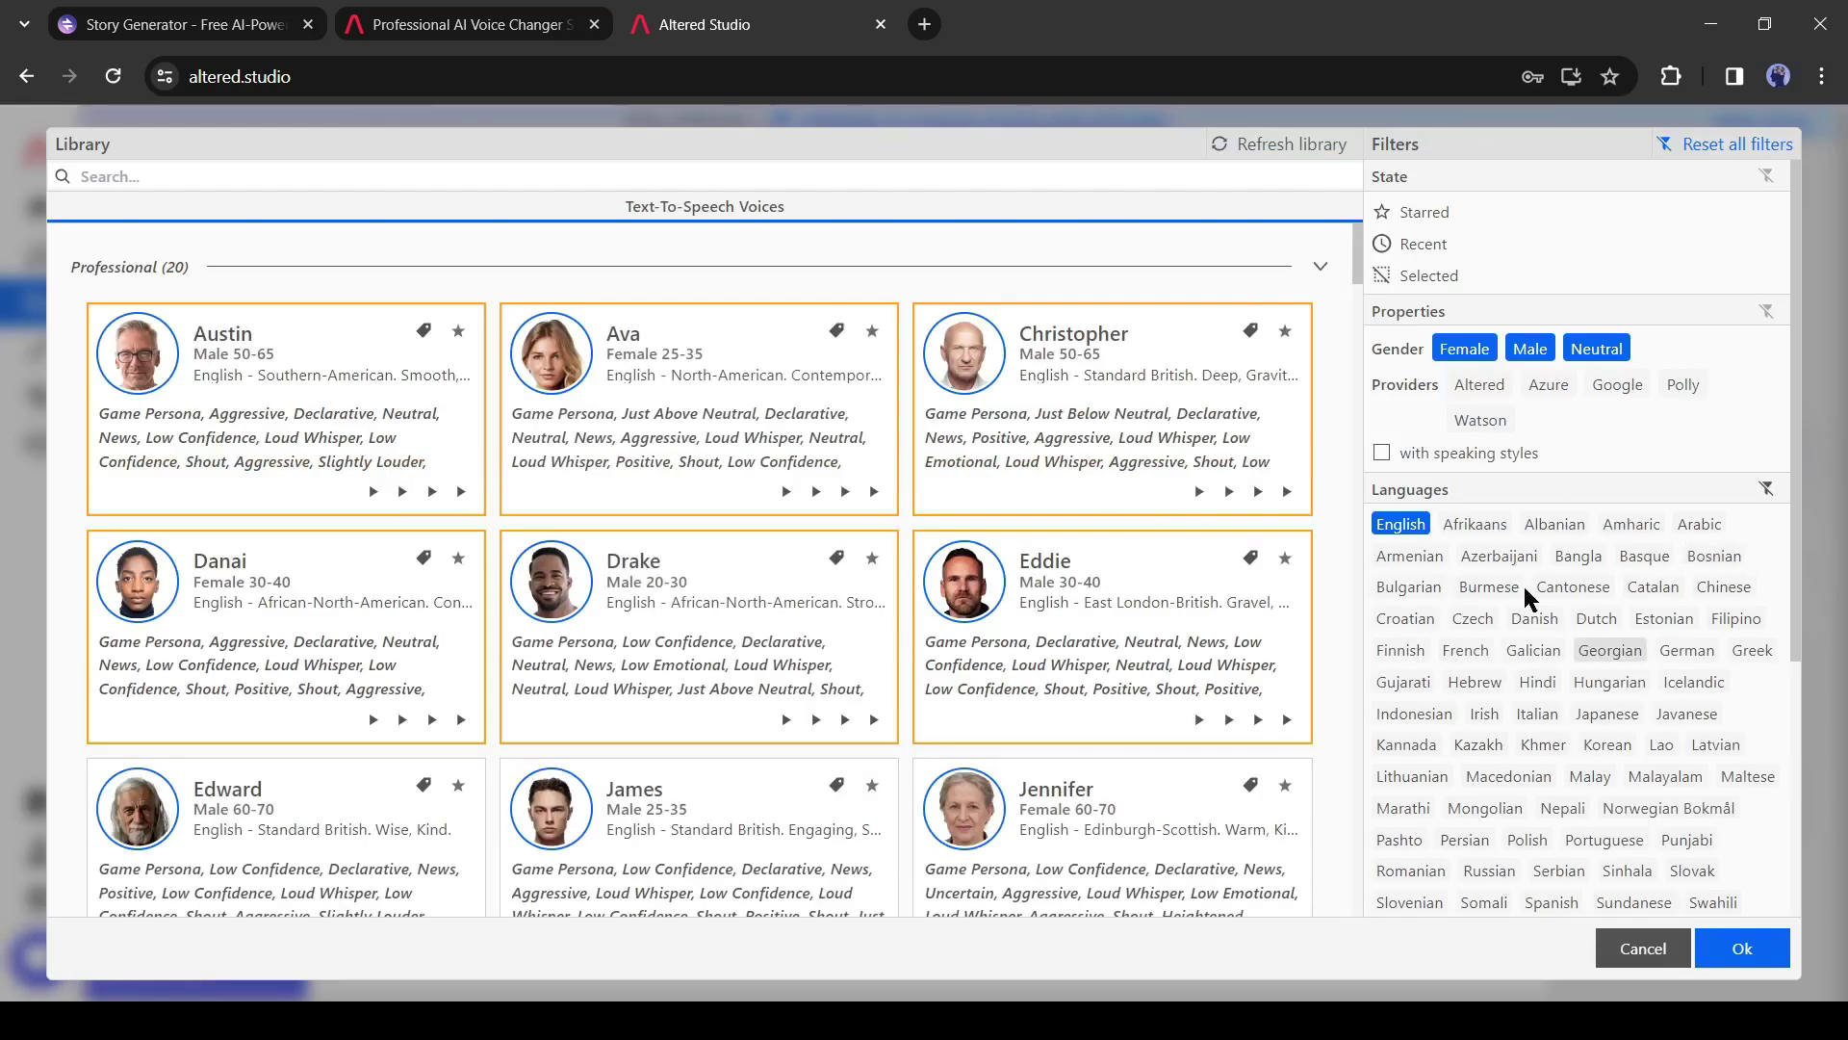
scroll(1489, 677, down, 4)
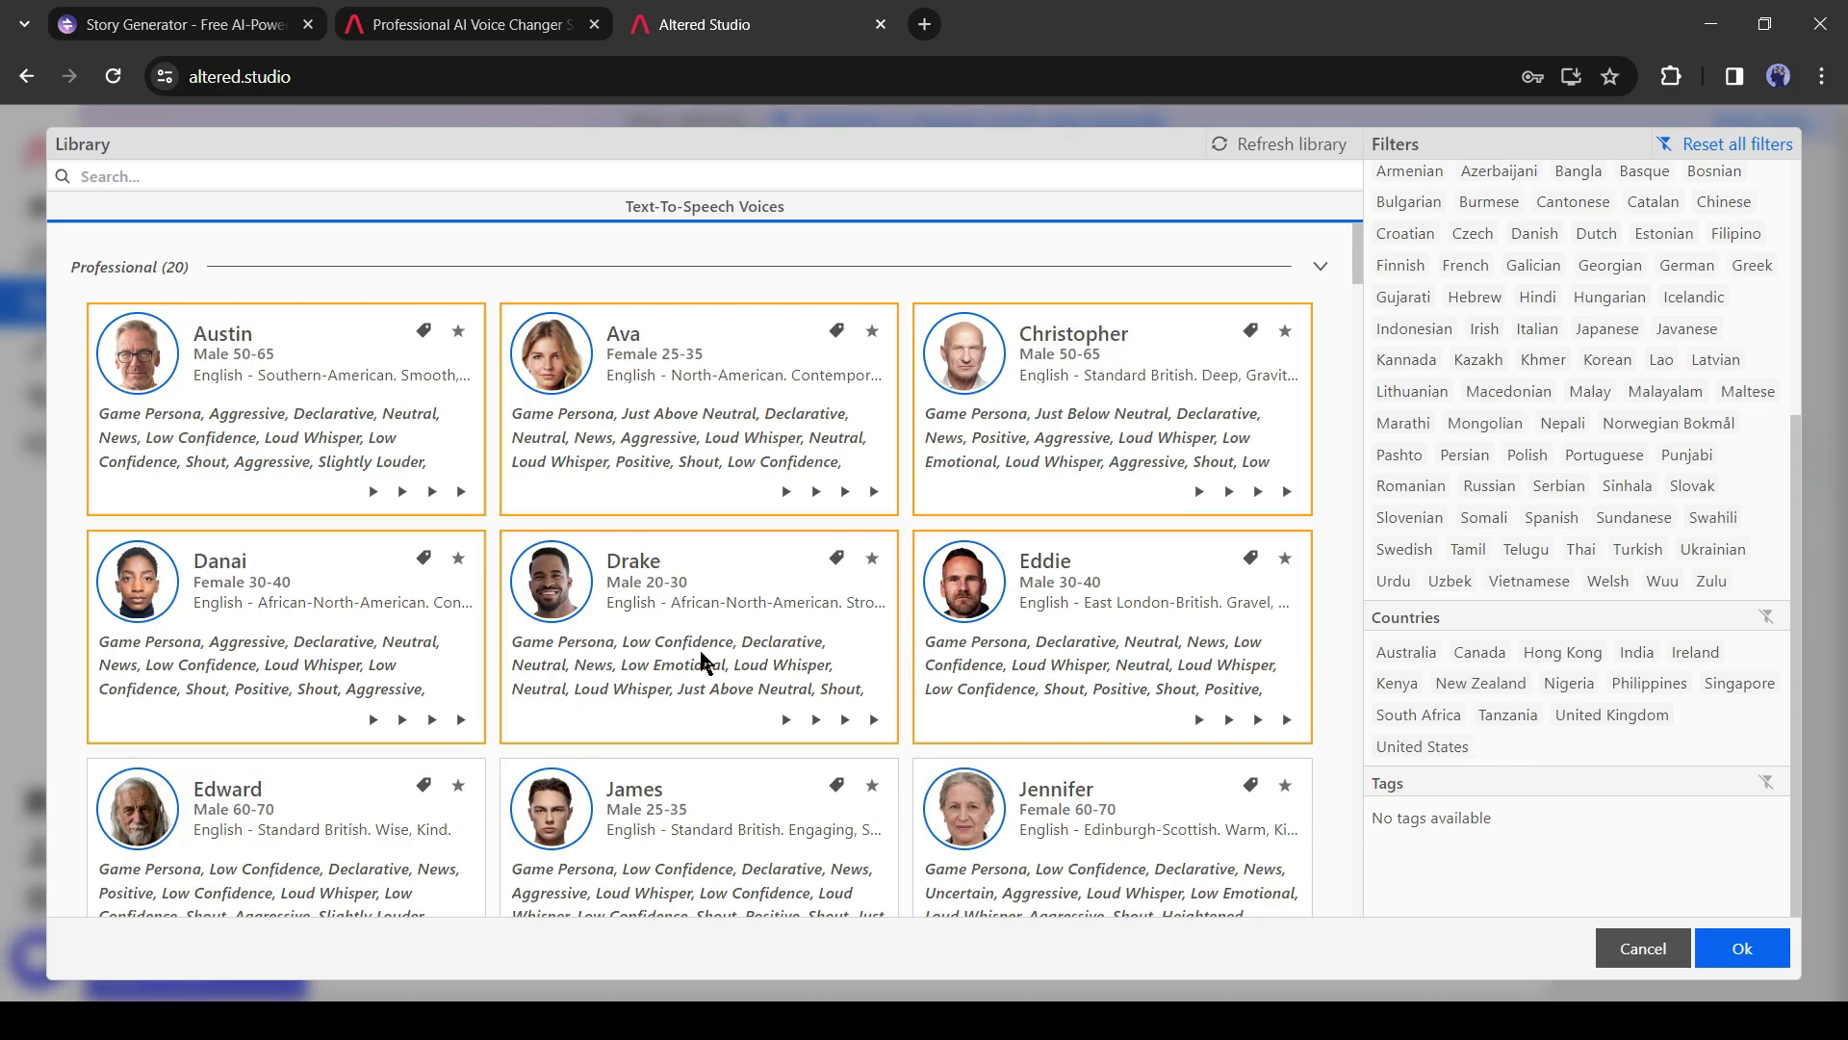
key(Escape)
click(1668, 596)
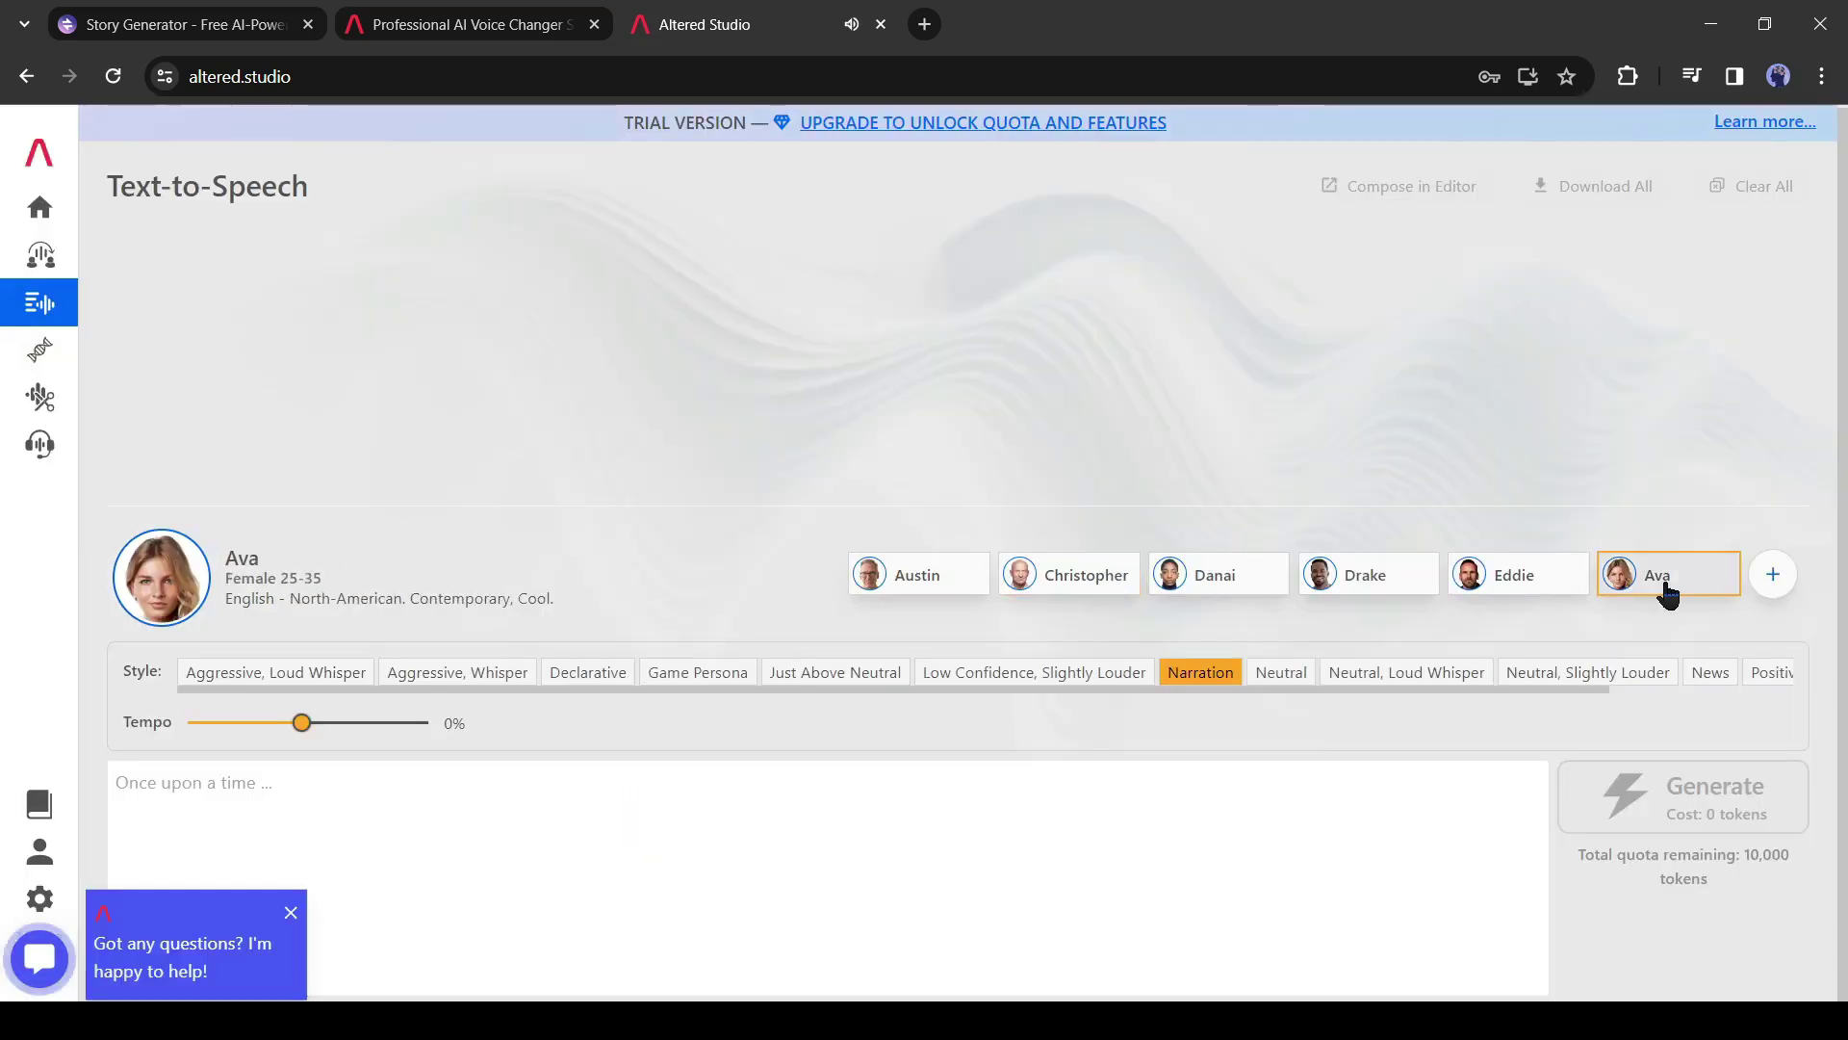
click(371, 856)
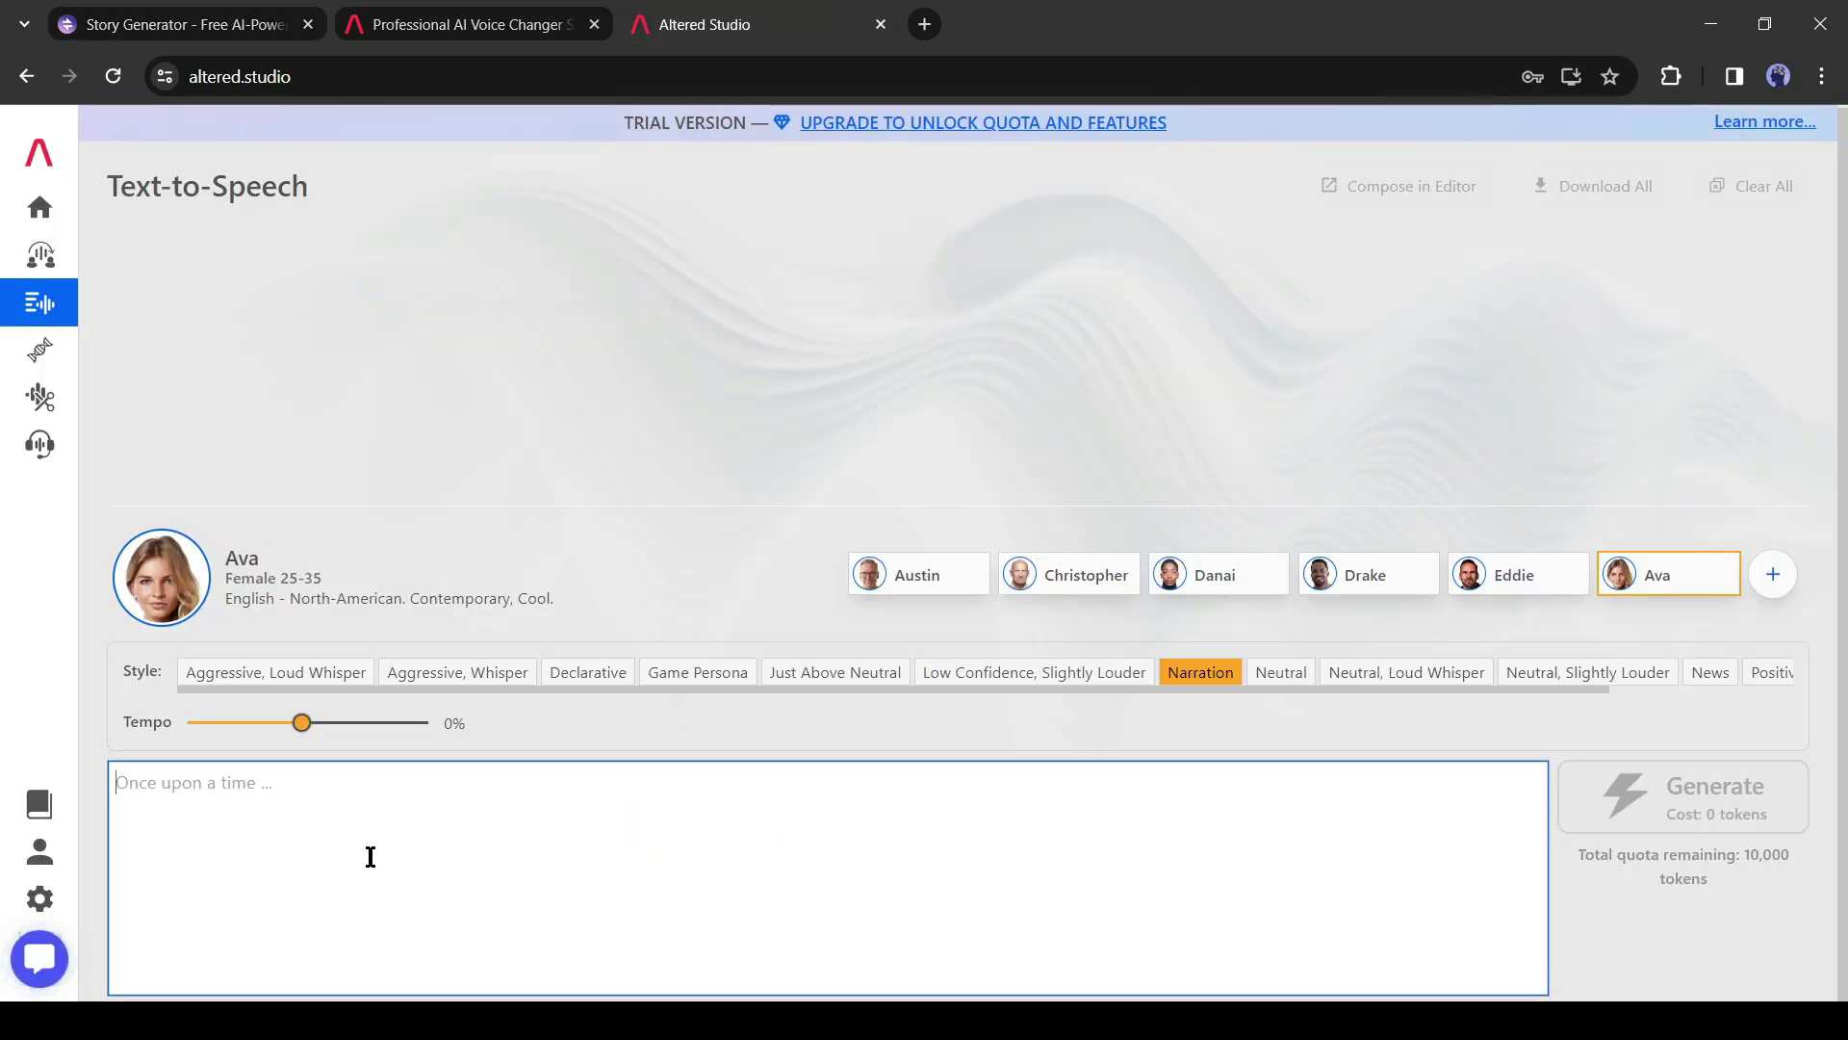
Paste the story, generate the 3:20 Ava narration, and pause its playback.
key(ctrl+v)
scroll(1049, 887, up, 10)
scroll(805, 870, down, 10)
scroll(1406, 982, up, 10)
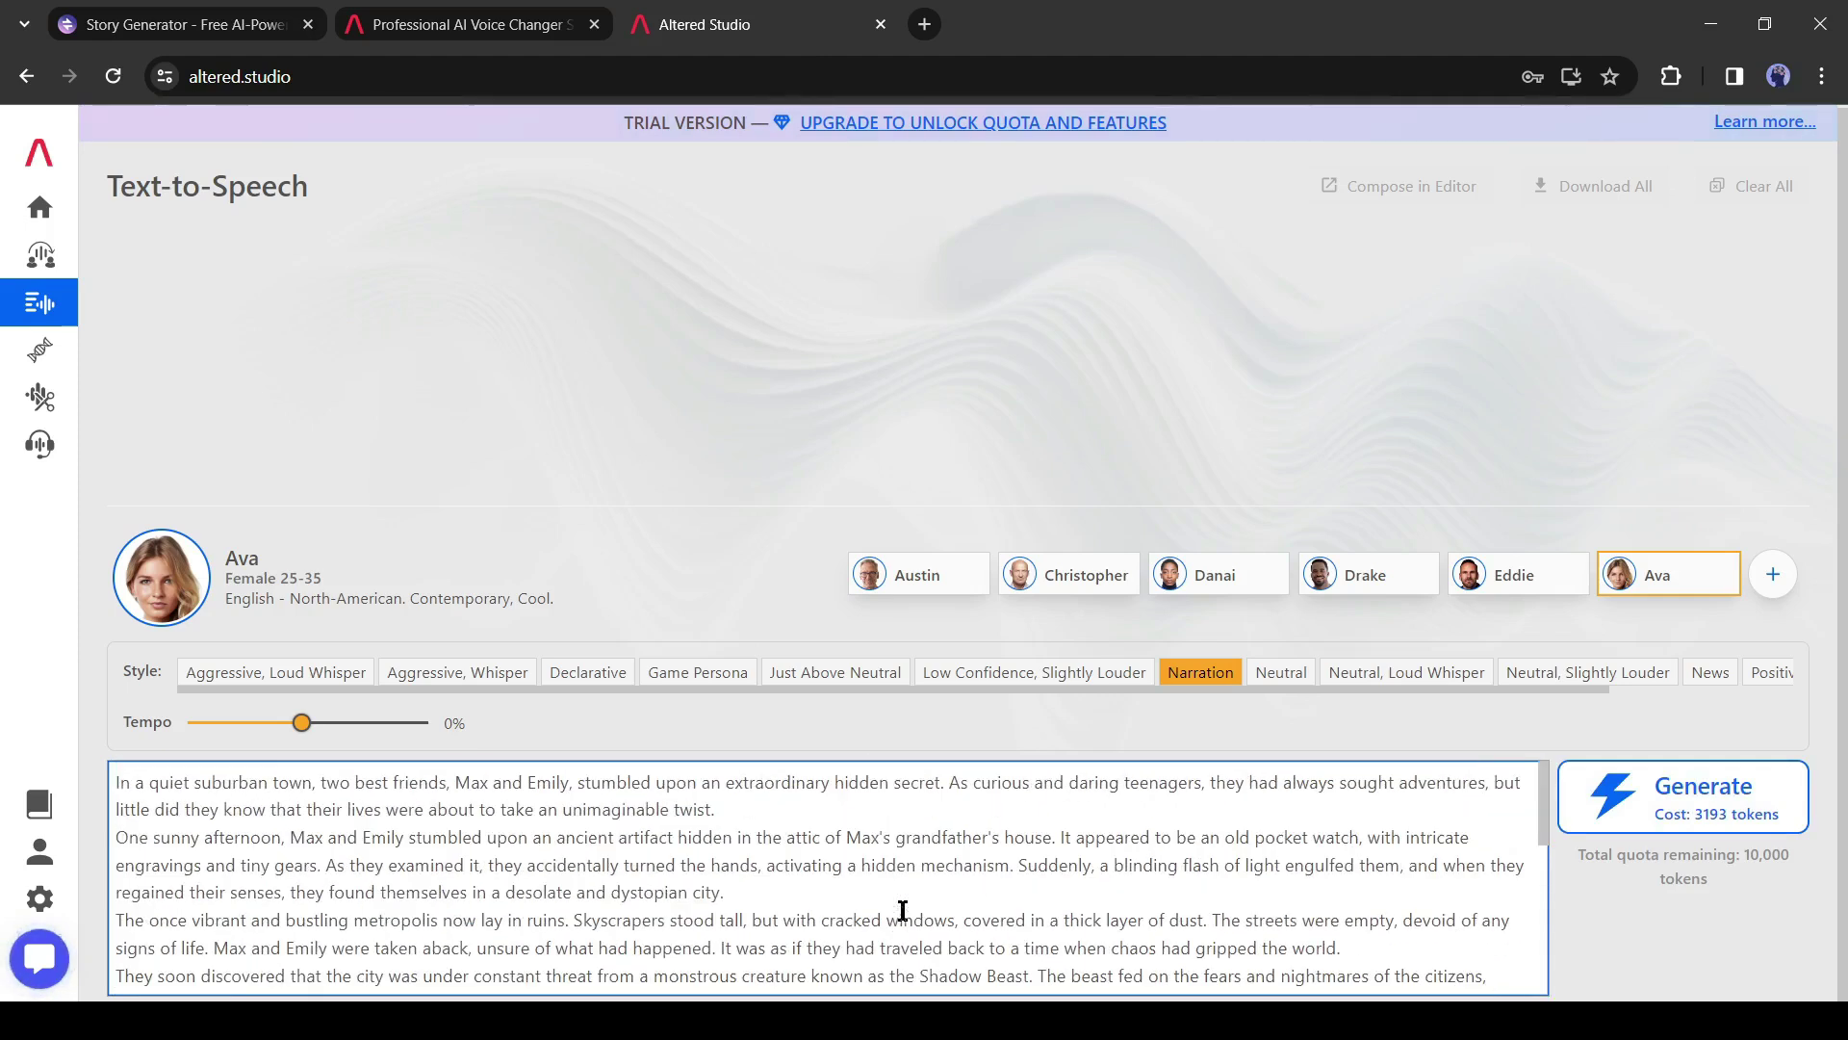
click(1695, 797)
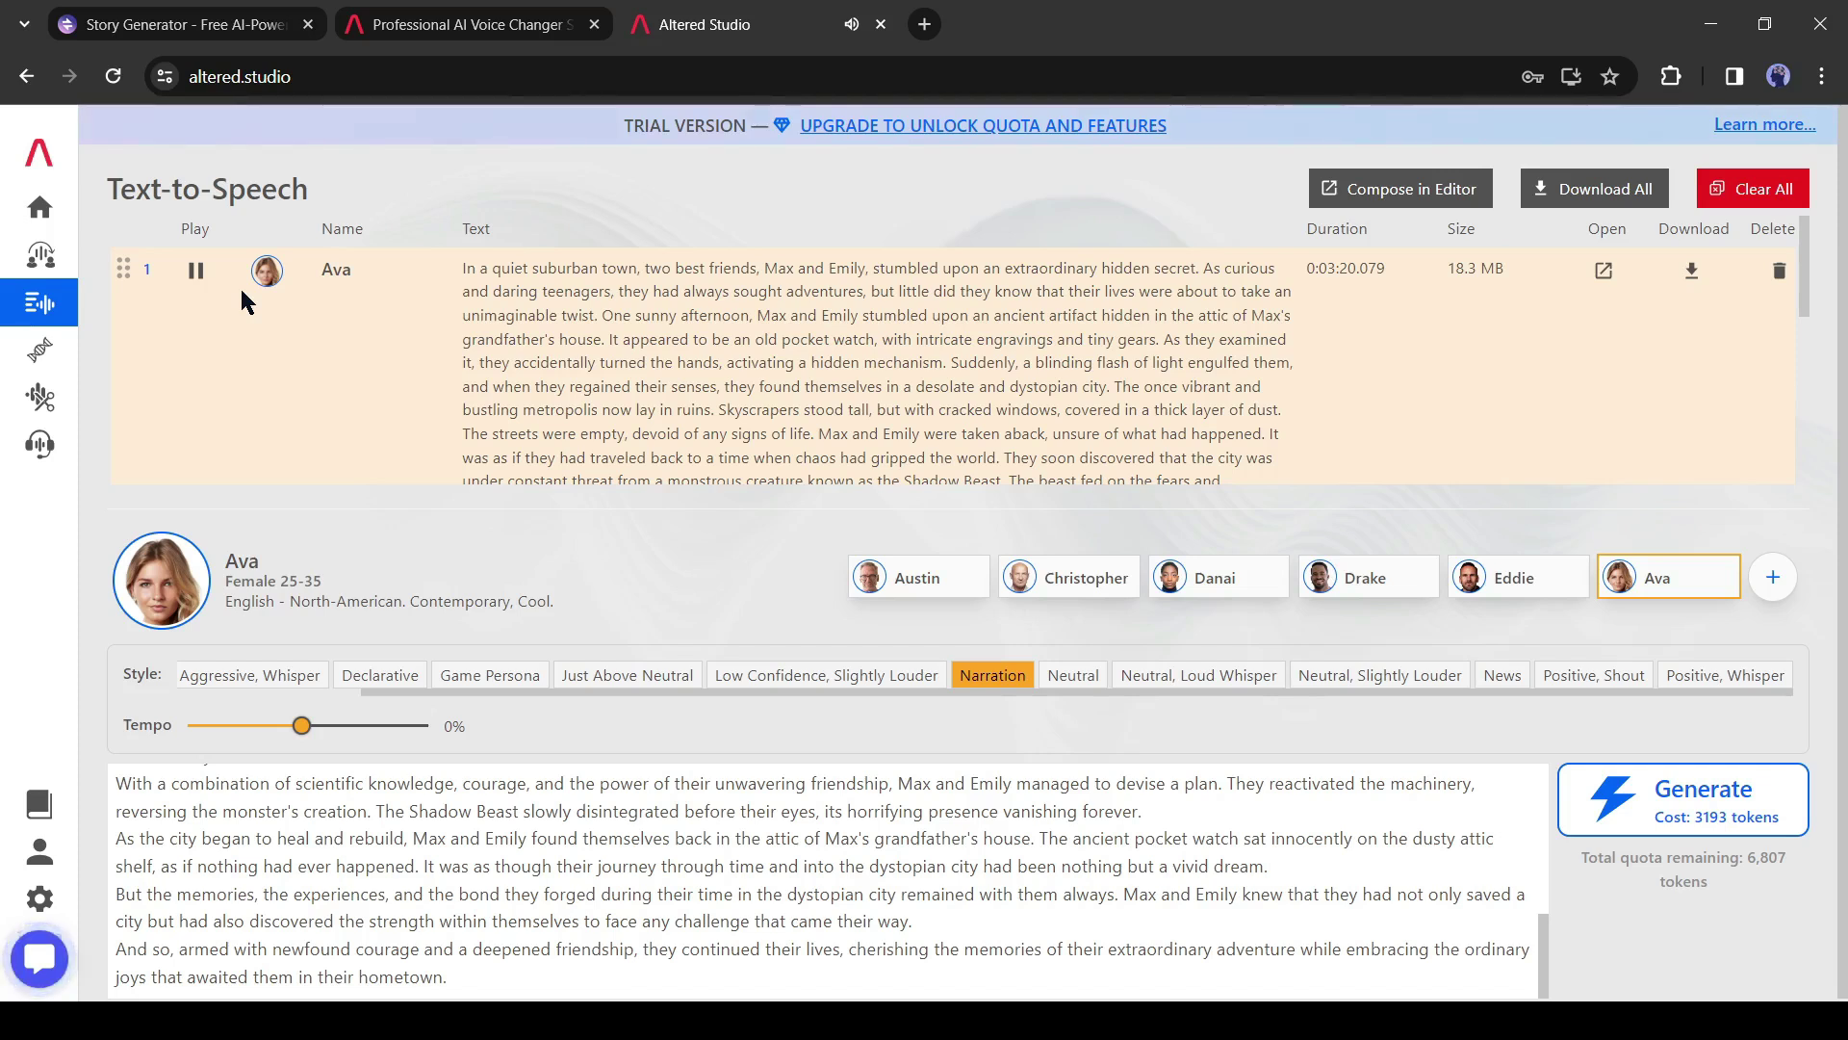
click(196, 271)
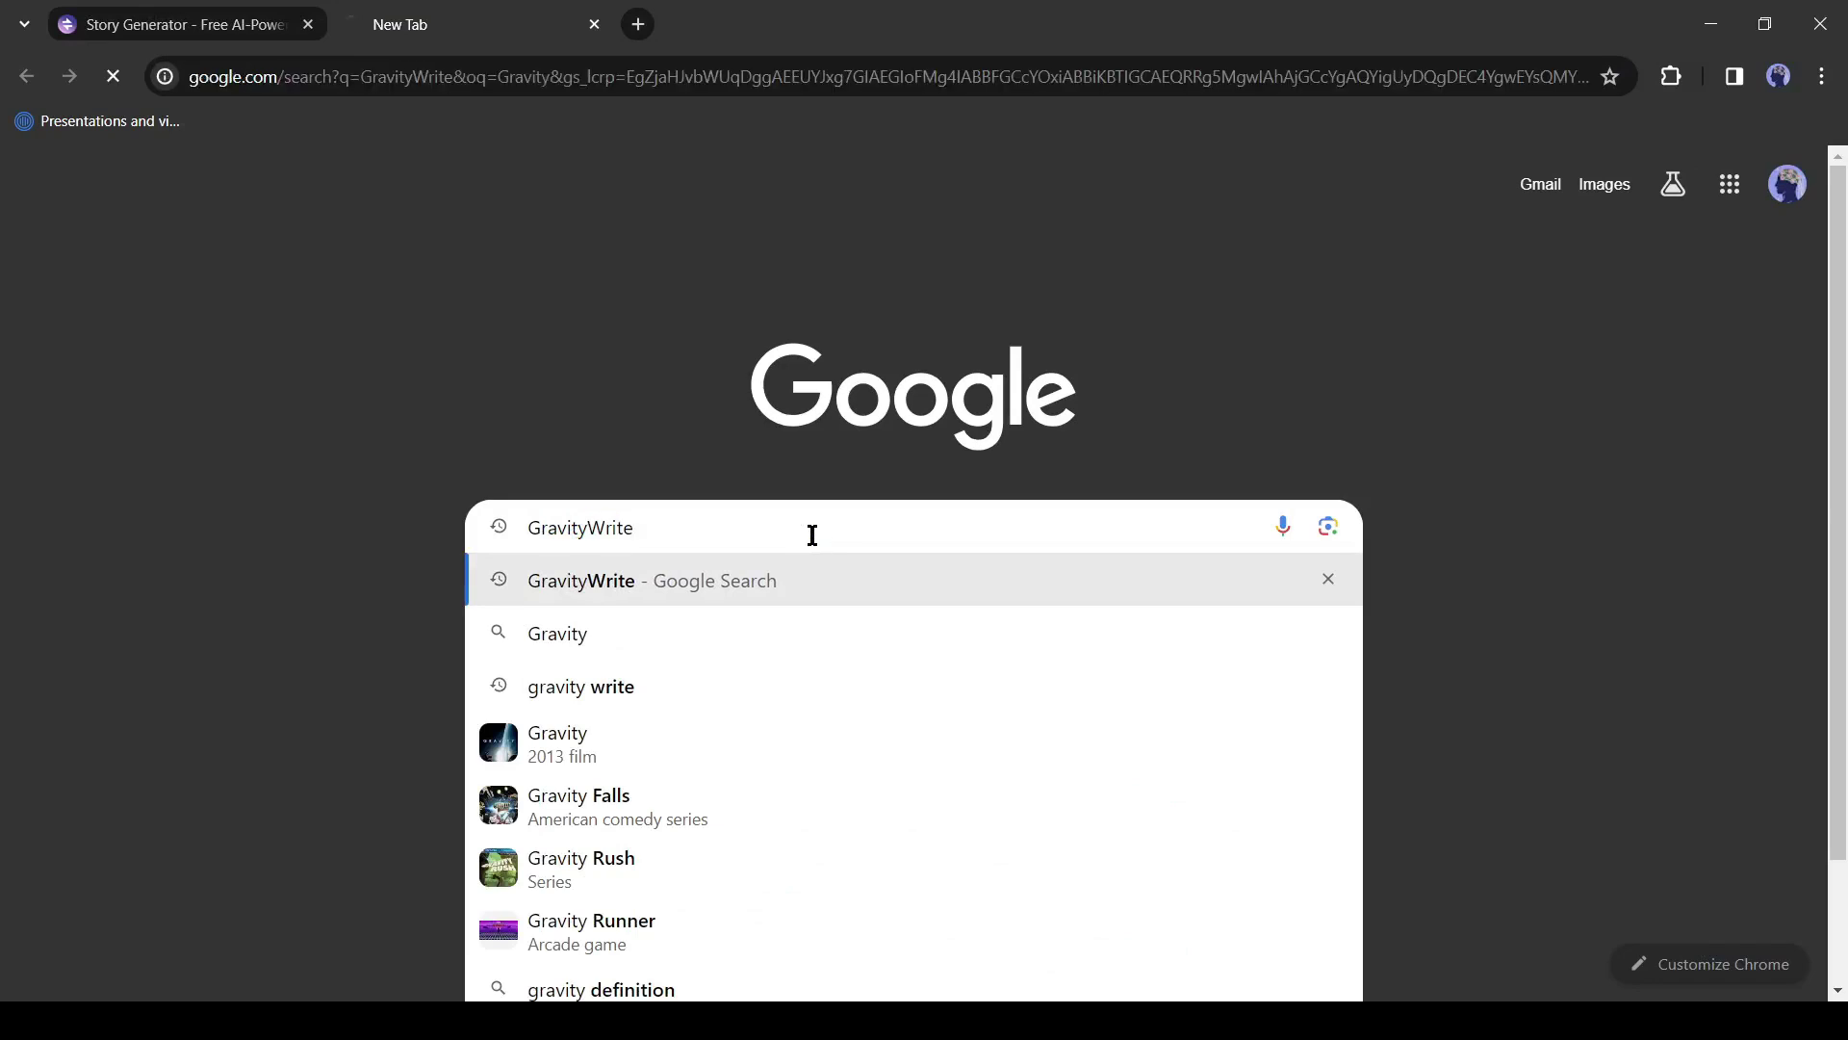
Open the GravityWrite website from the search results.
click(308, 198)
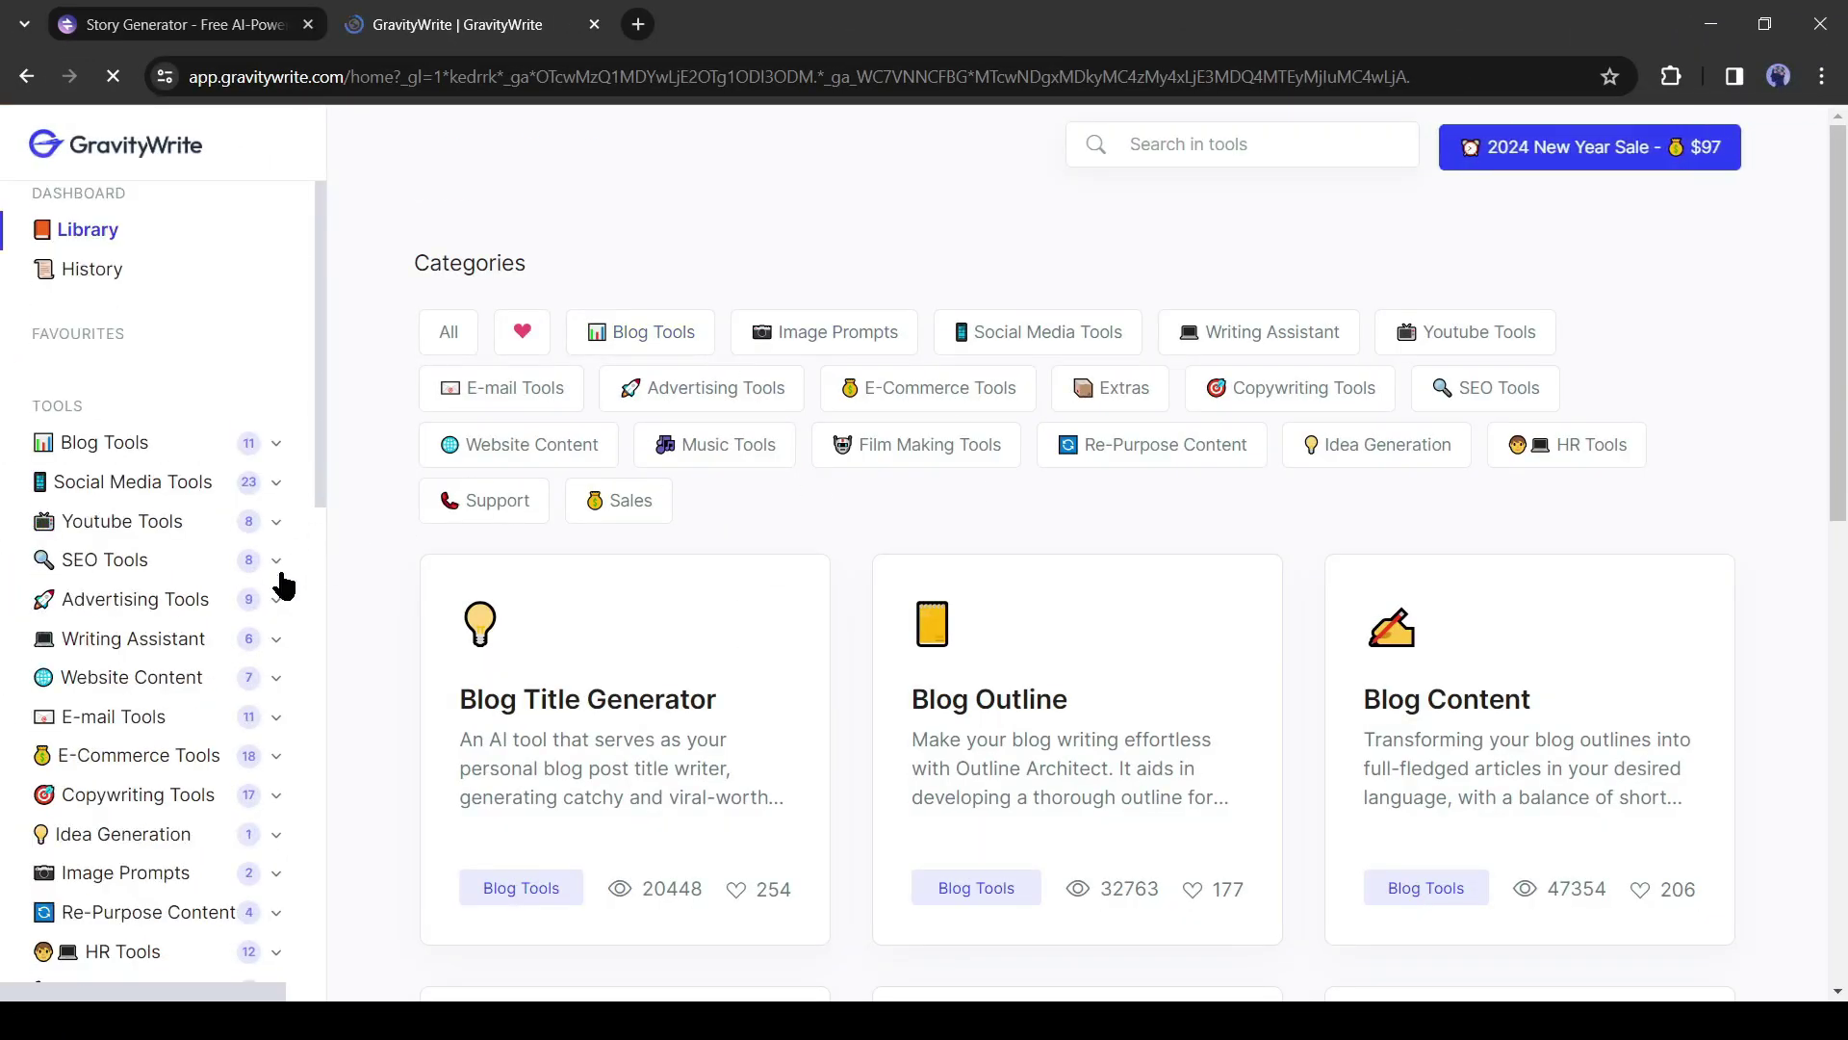
Expand Film Making Tools, dismiss the sale popup, and open AI Image Generation Prompts.
scroll(284, 584, down, 5)
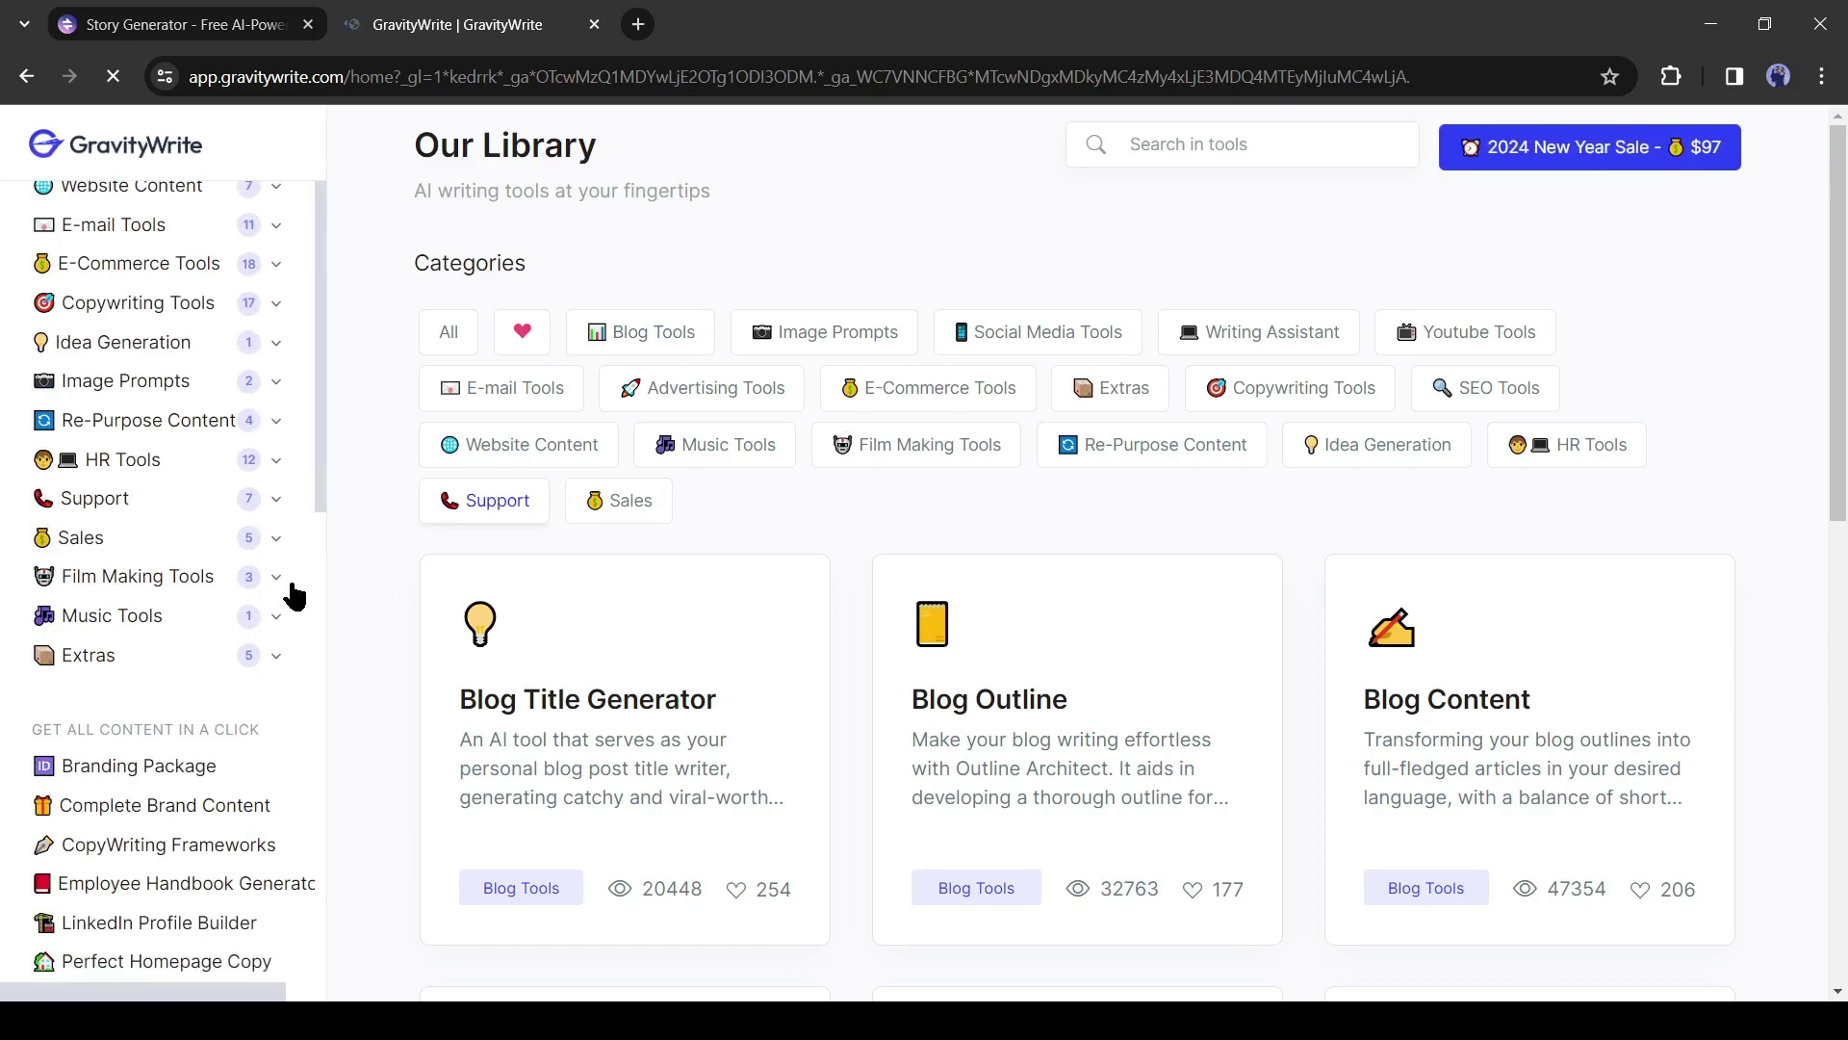
click(284, 584)
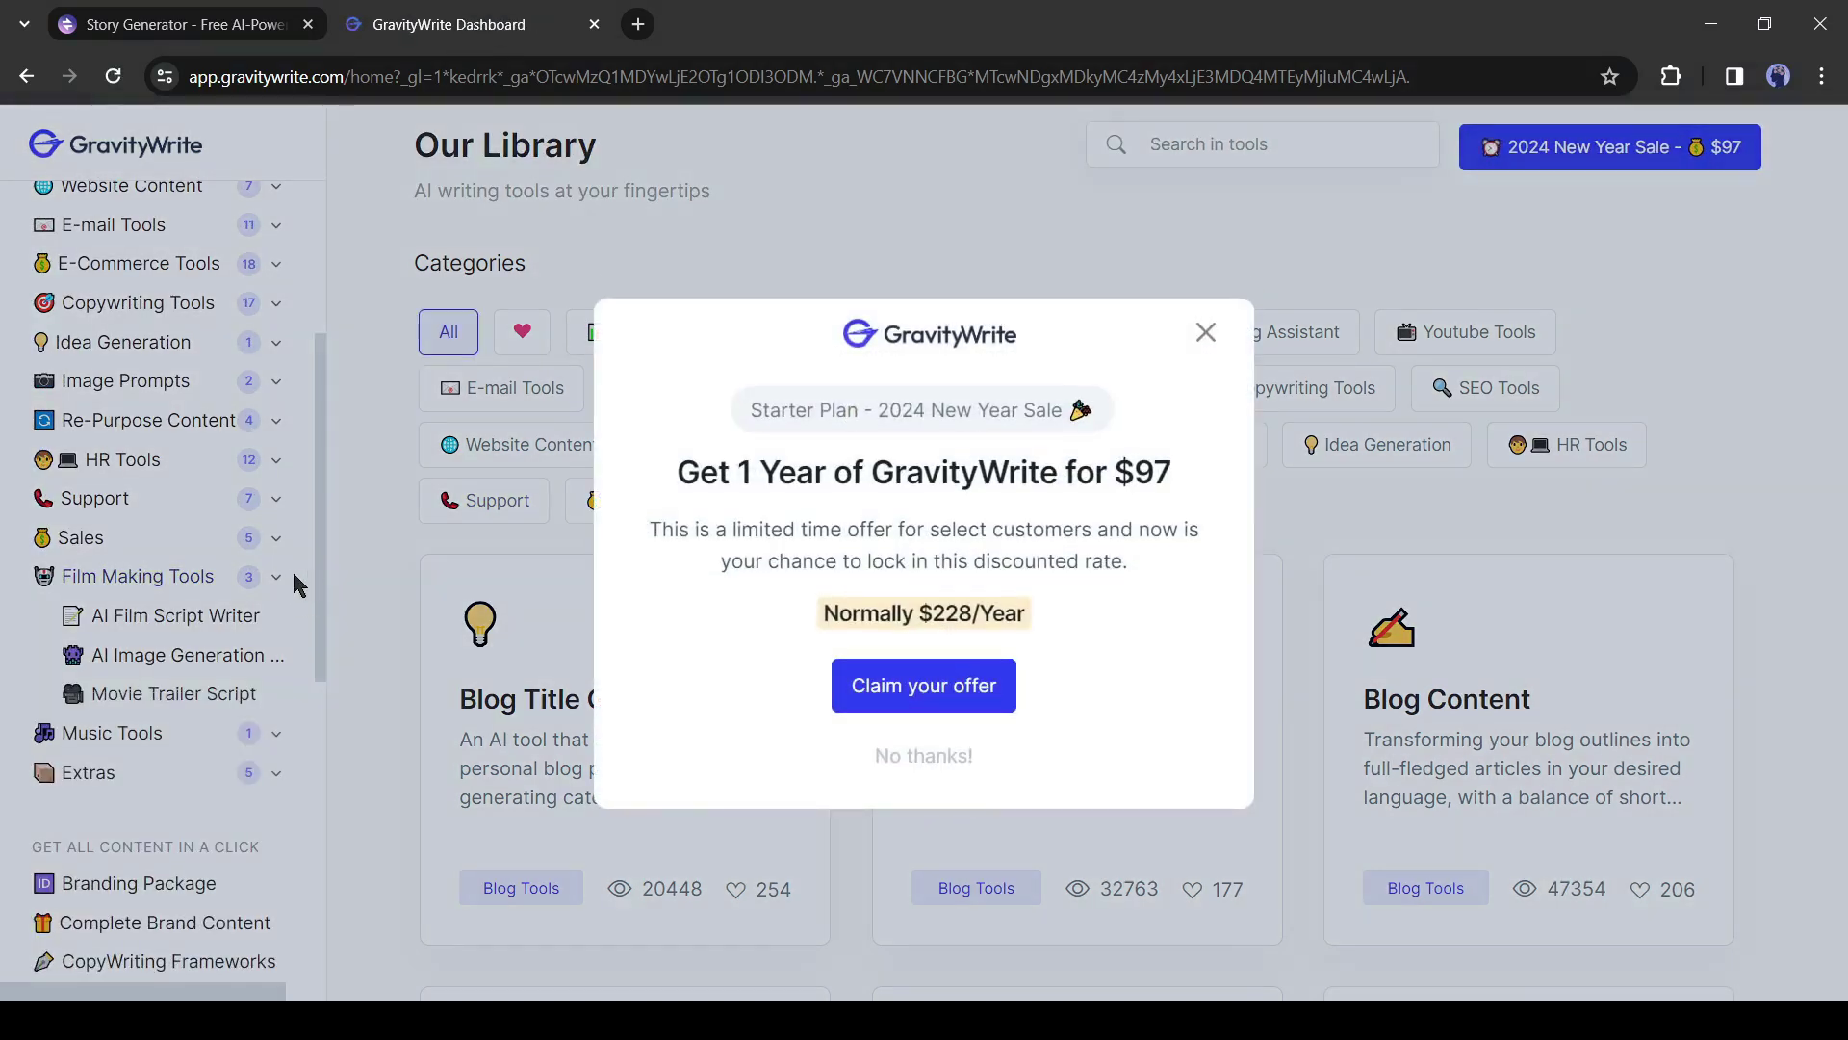
click(1206, 332)
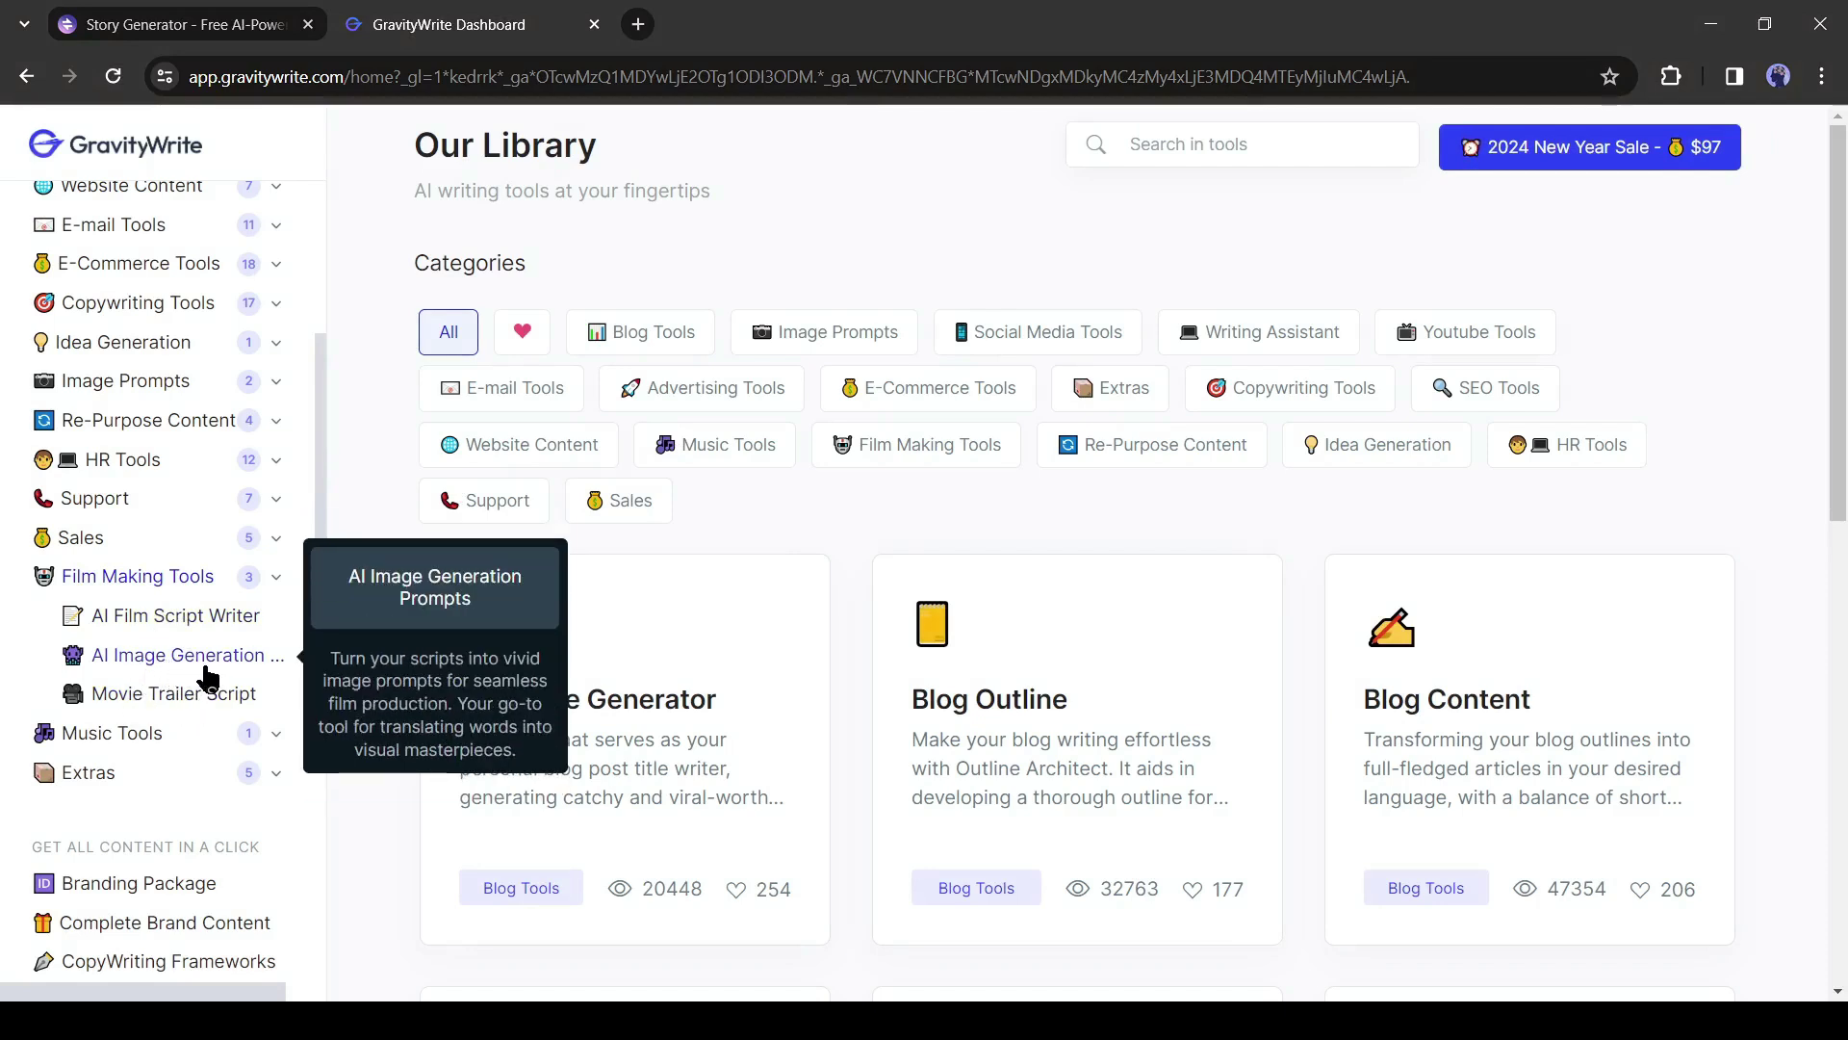
click(204, 662)
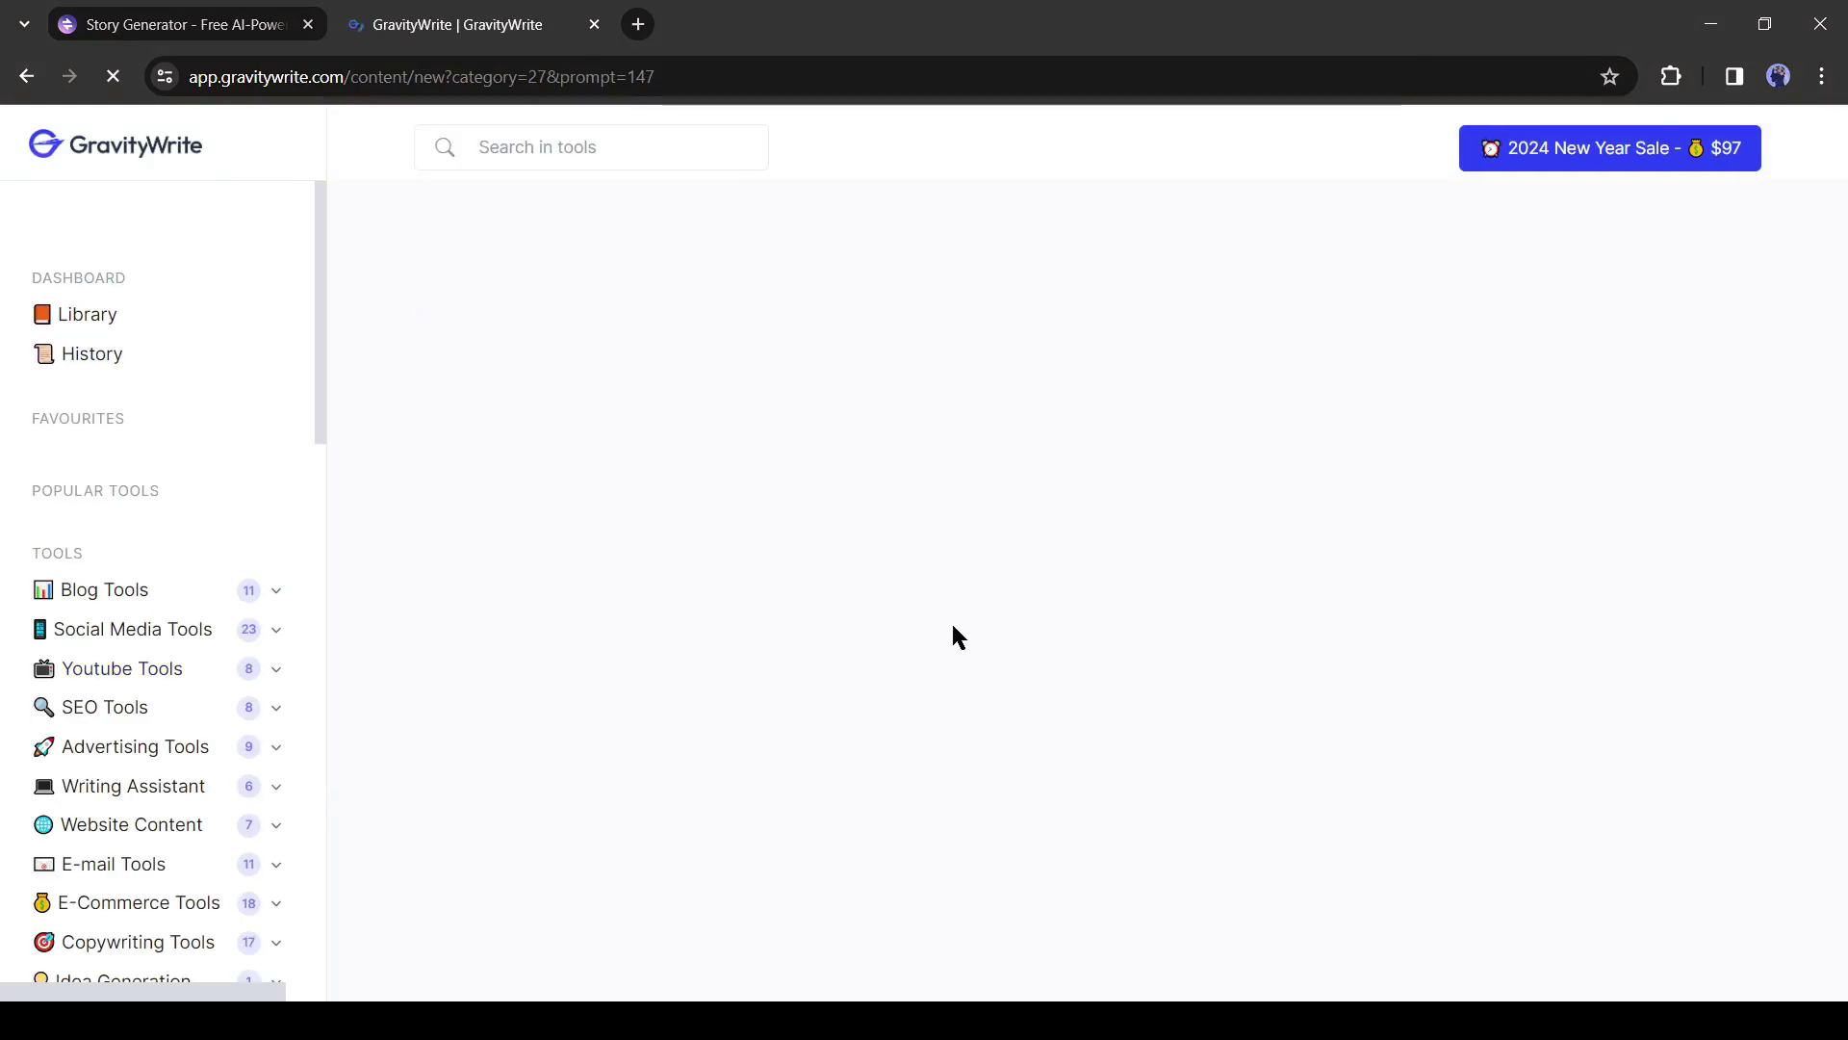
click(595, 502)
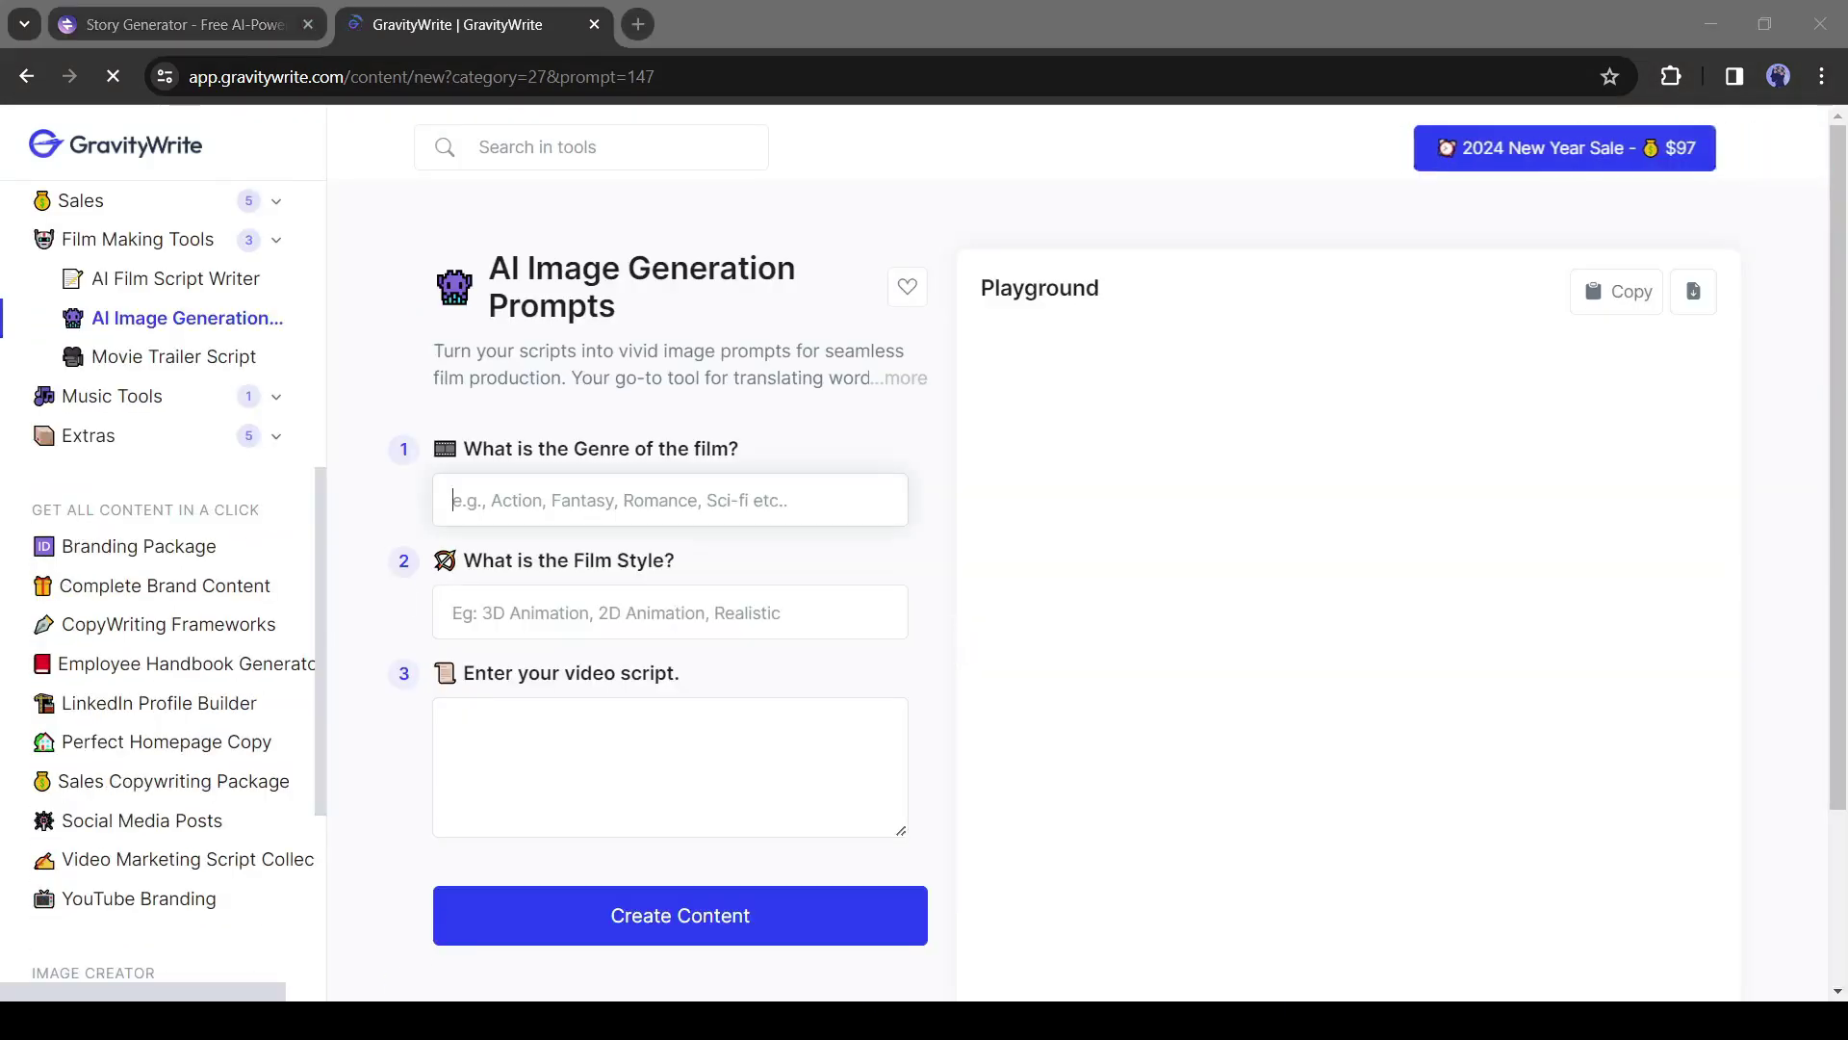
Enter genre 'Sci-fi' and film style '3D Animation' in the prompt form.
click(642, 505)
text(Sci-fi)
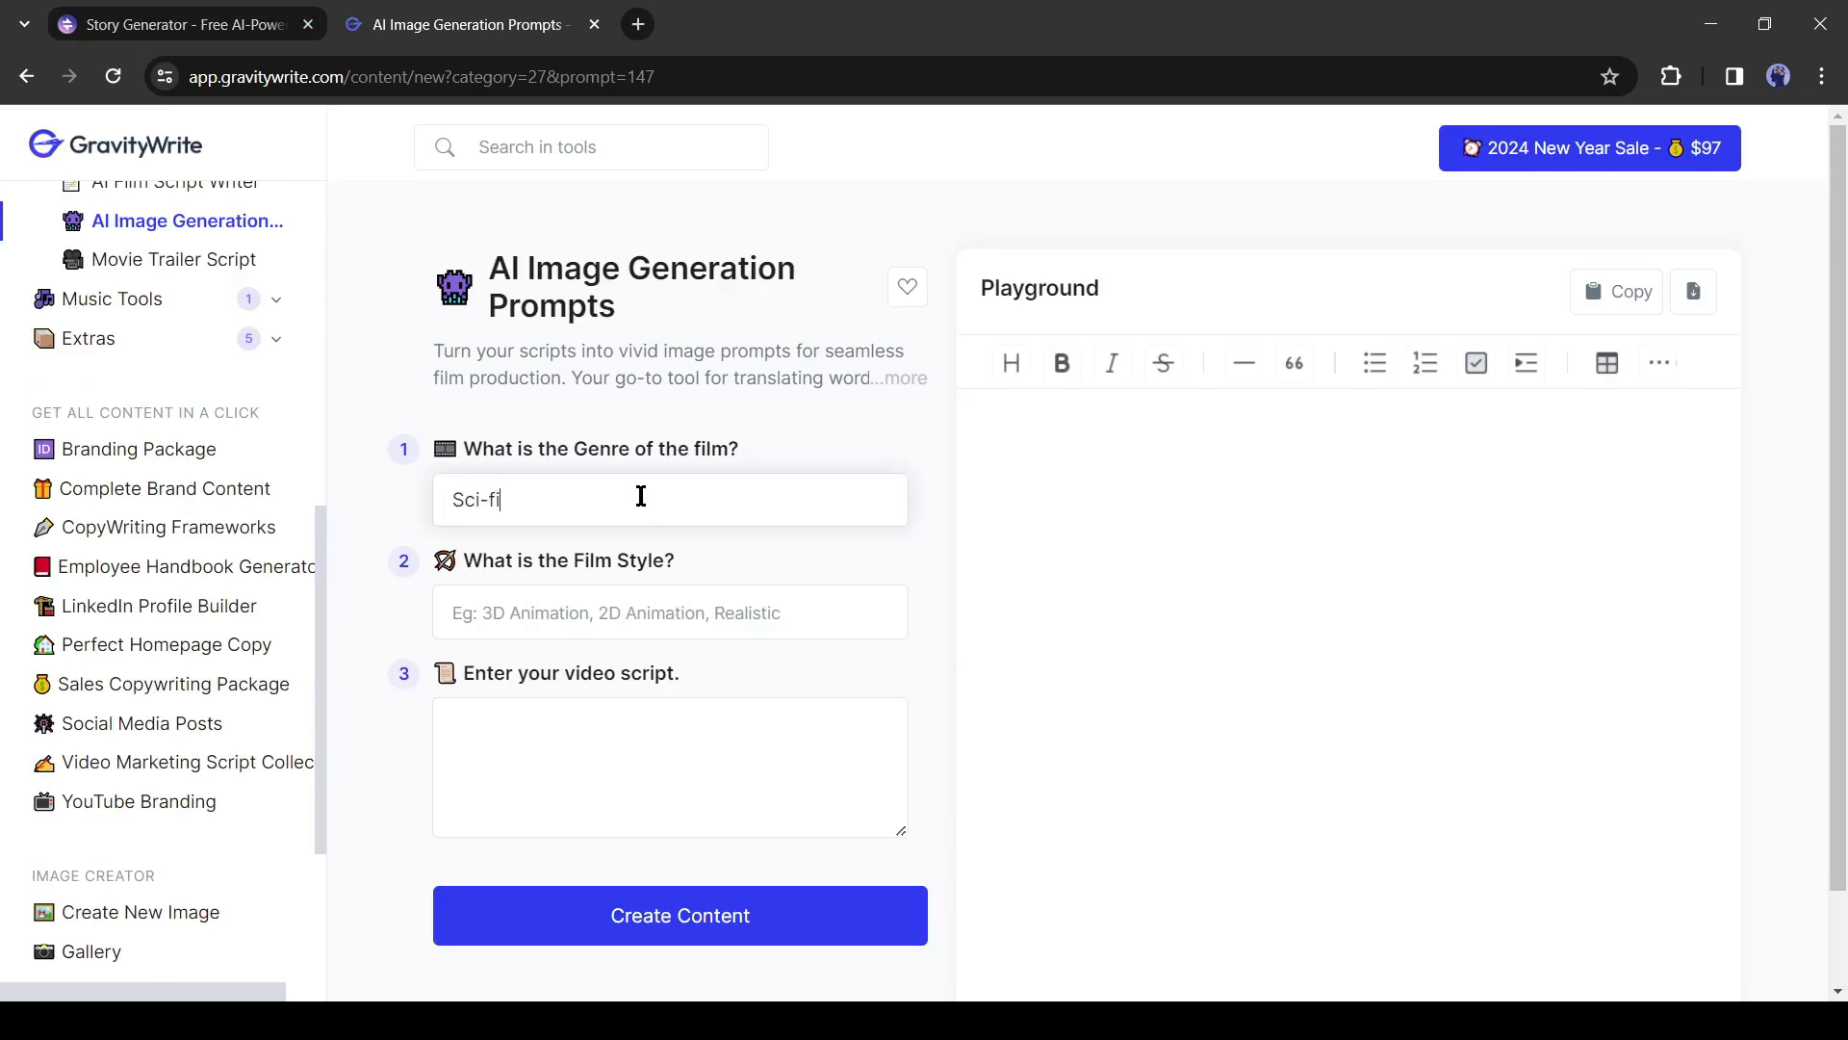
click(623, 594)
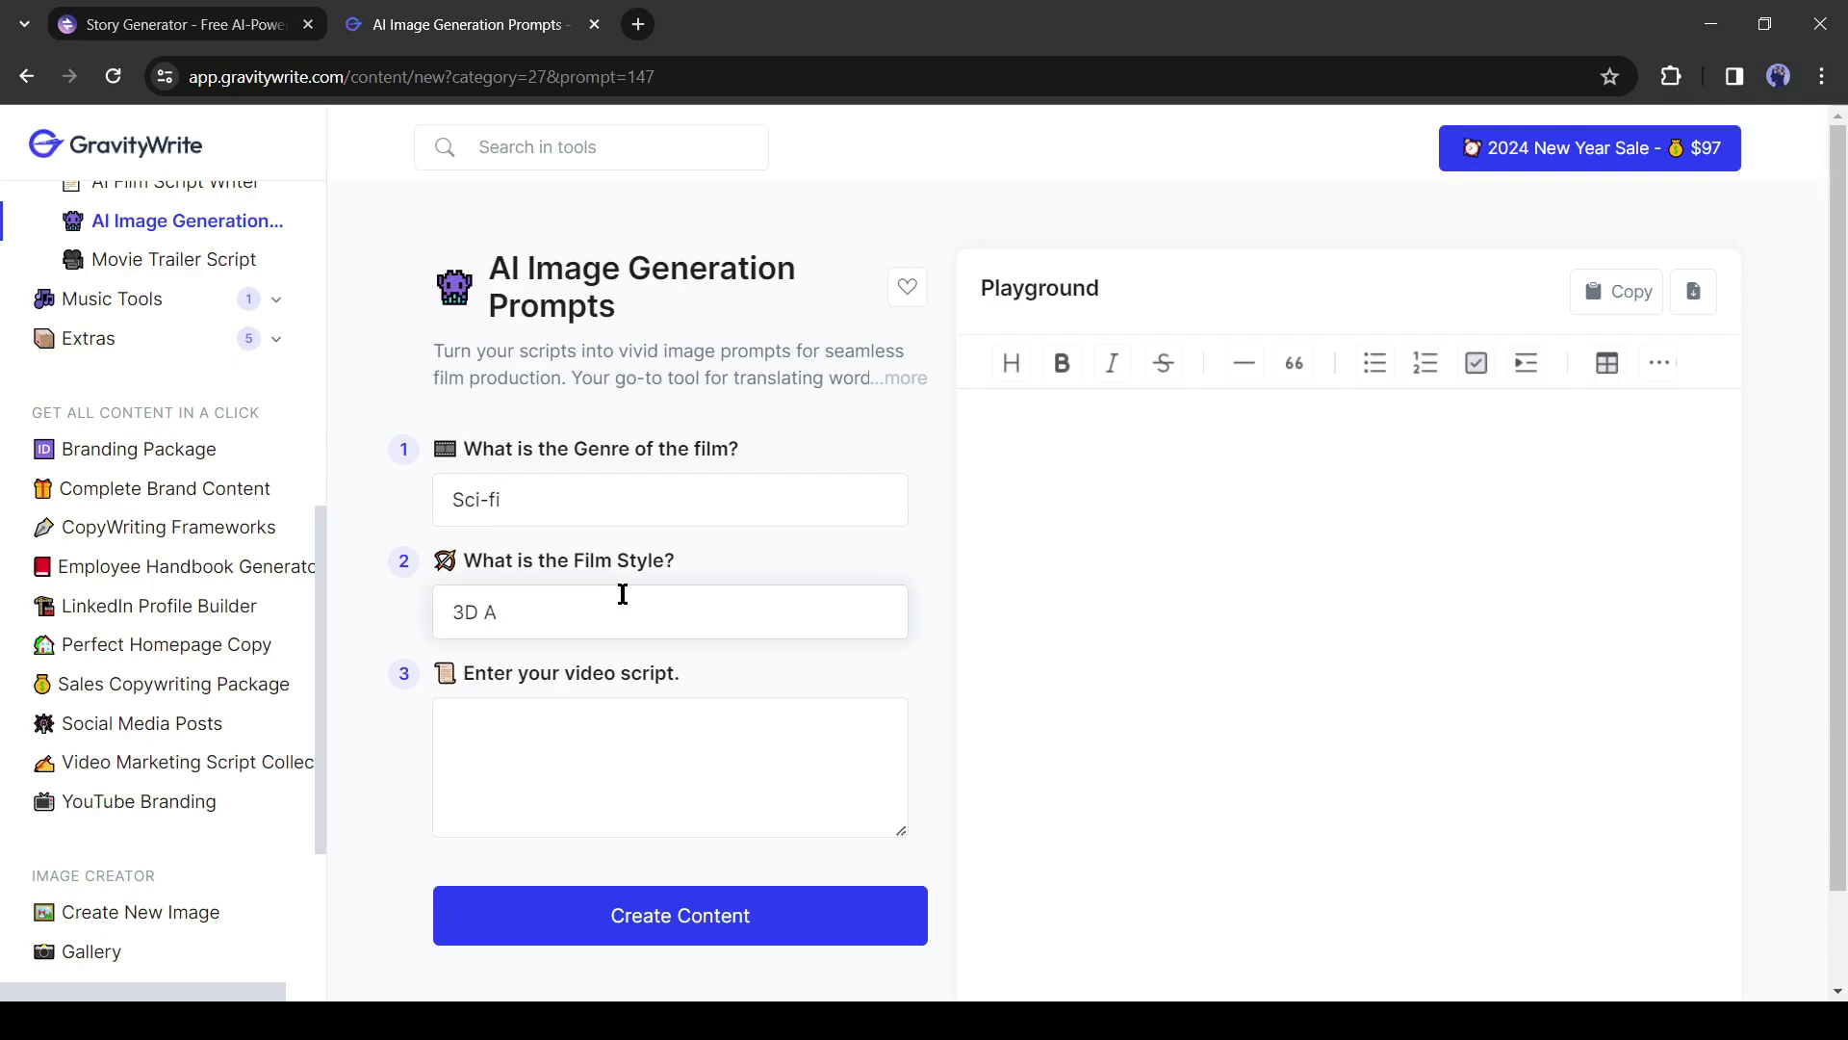
click(781, 729)
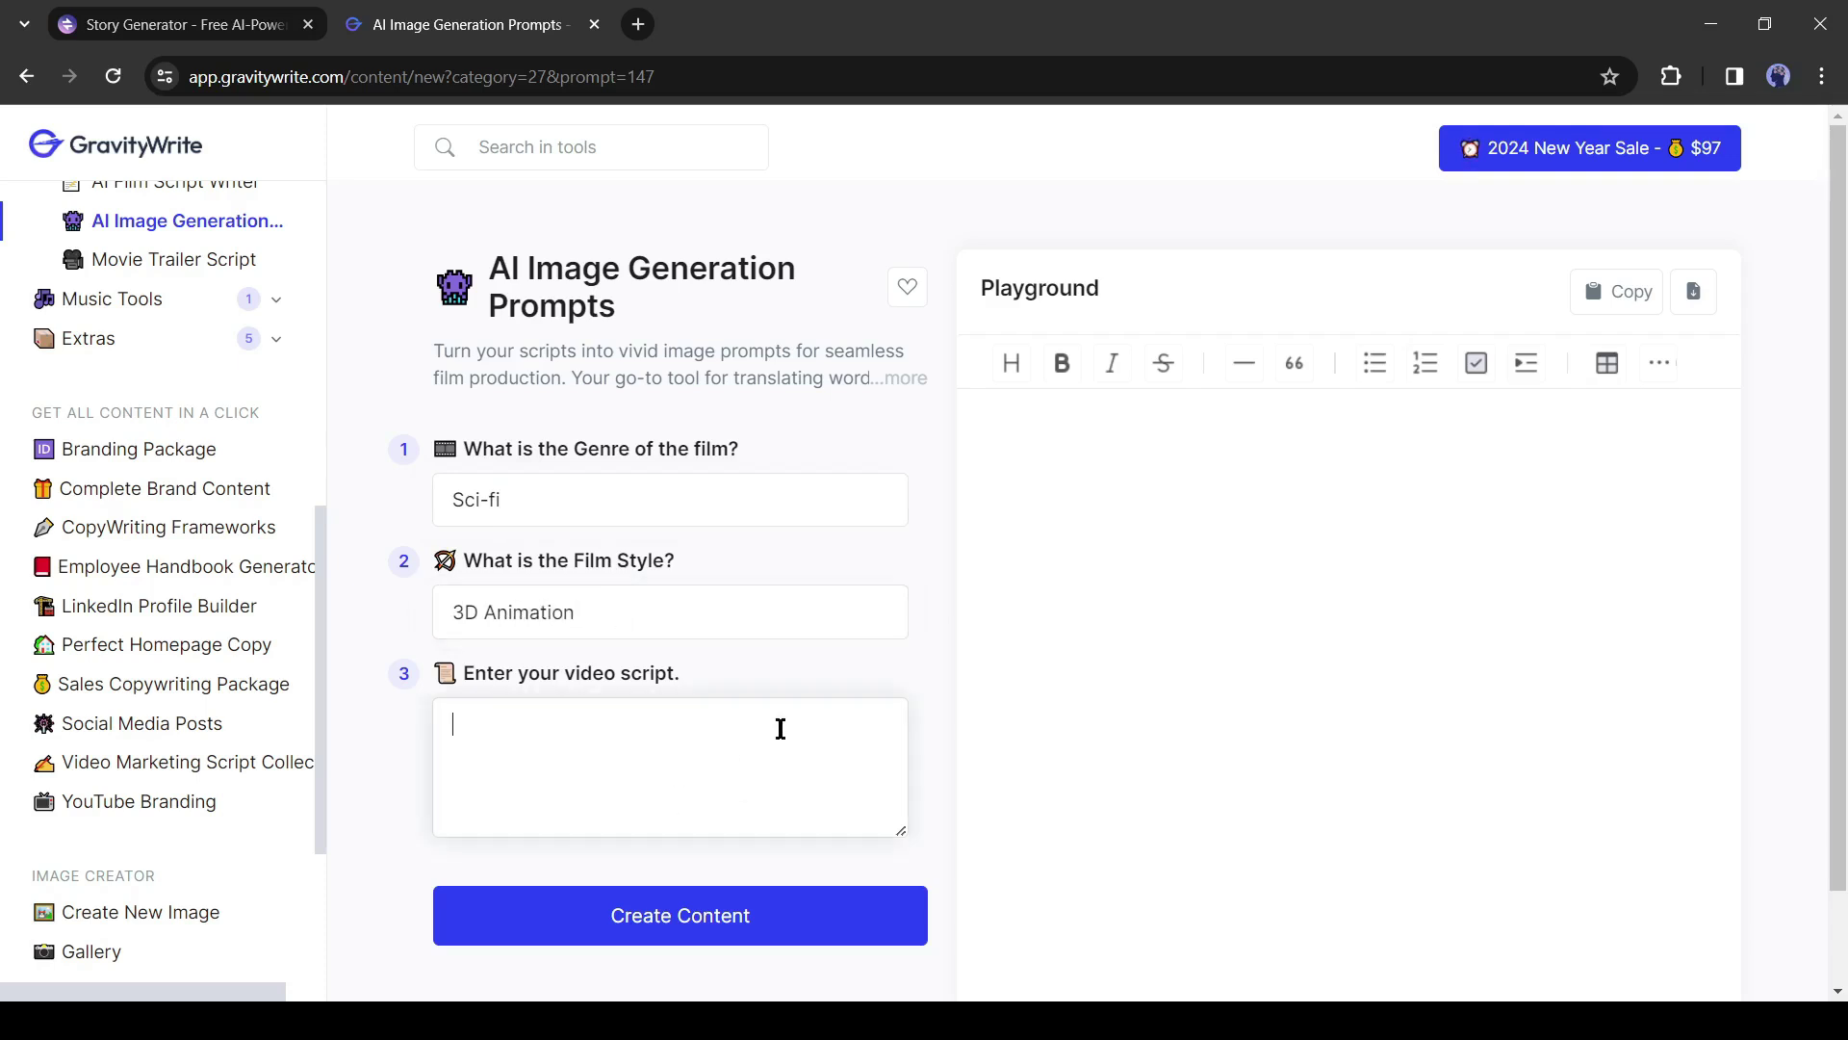
Copy the generated story from the Picsart tab and return to GravityWrite.
click(246, 12)
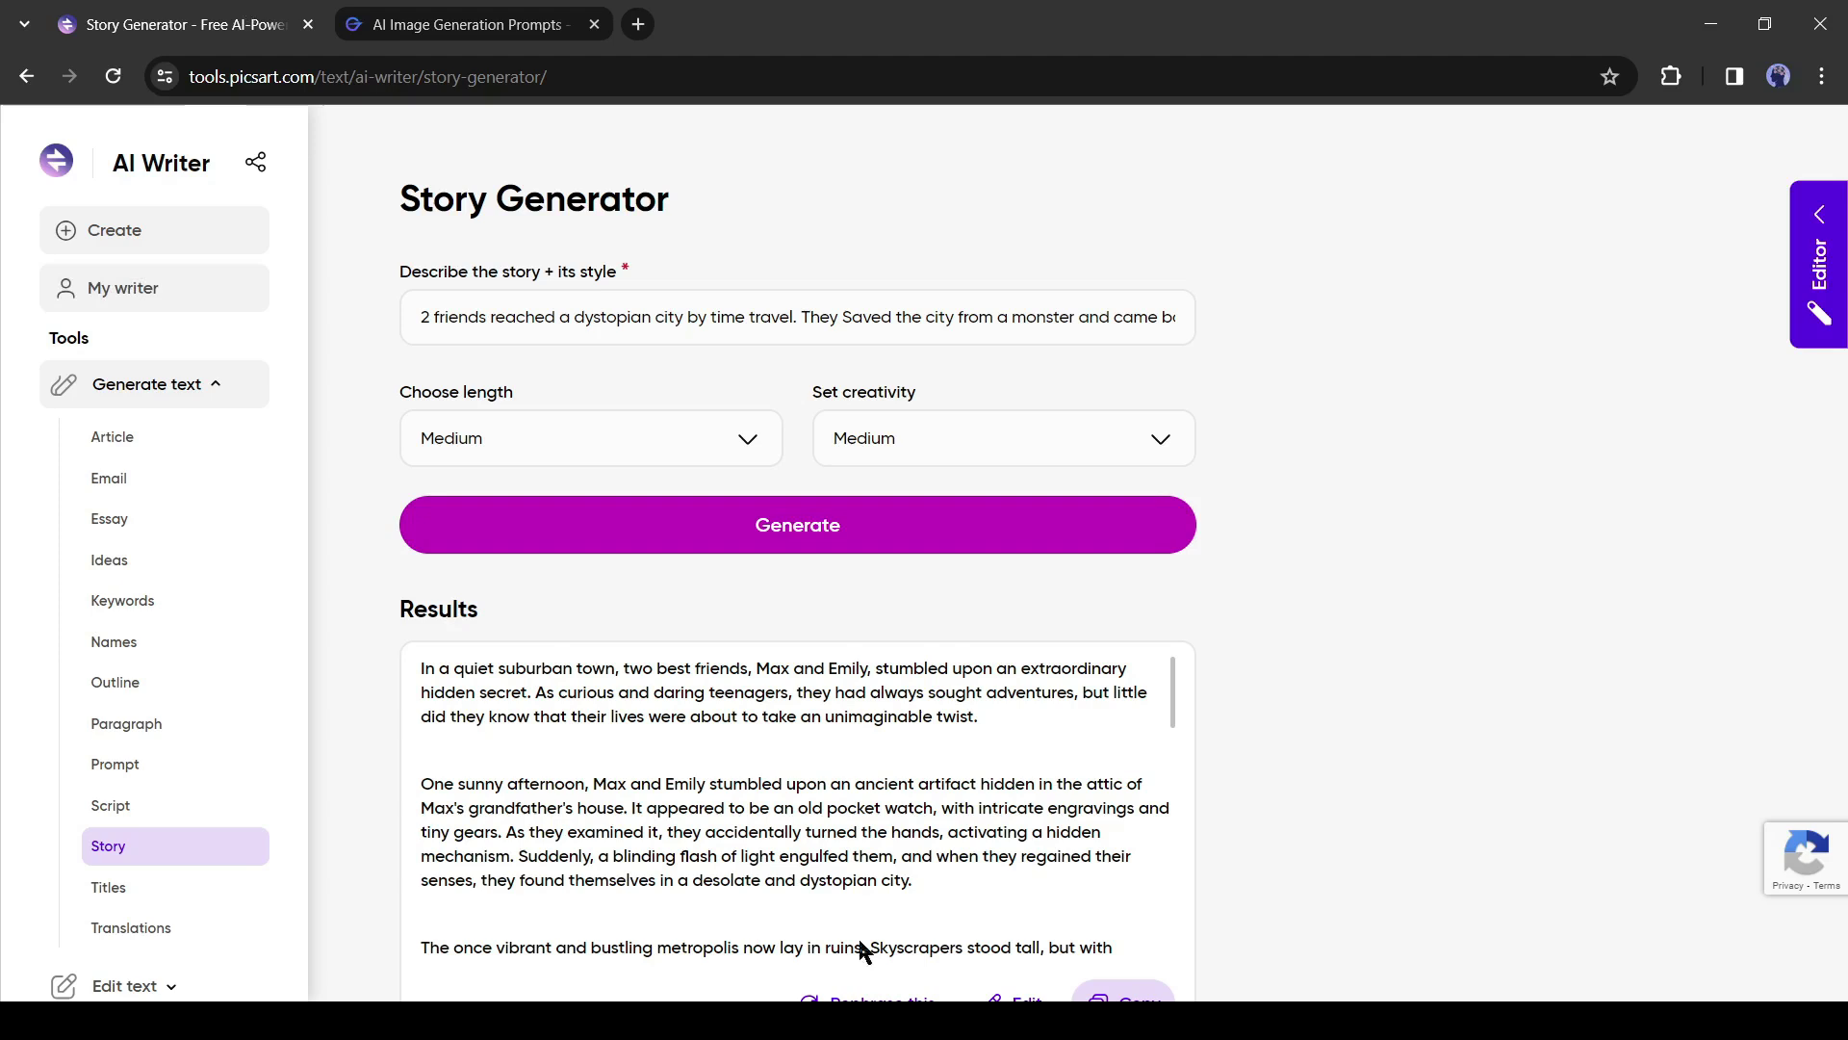
scroll(1017, 932, down, 8)
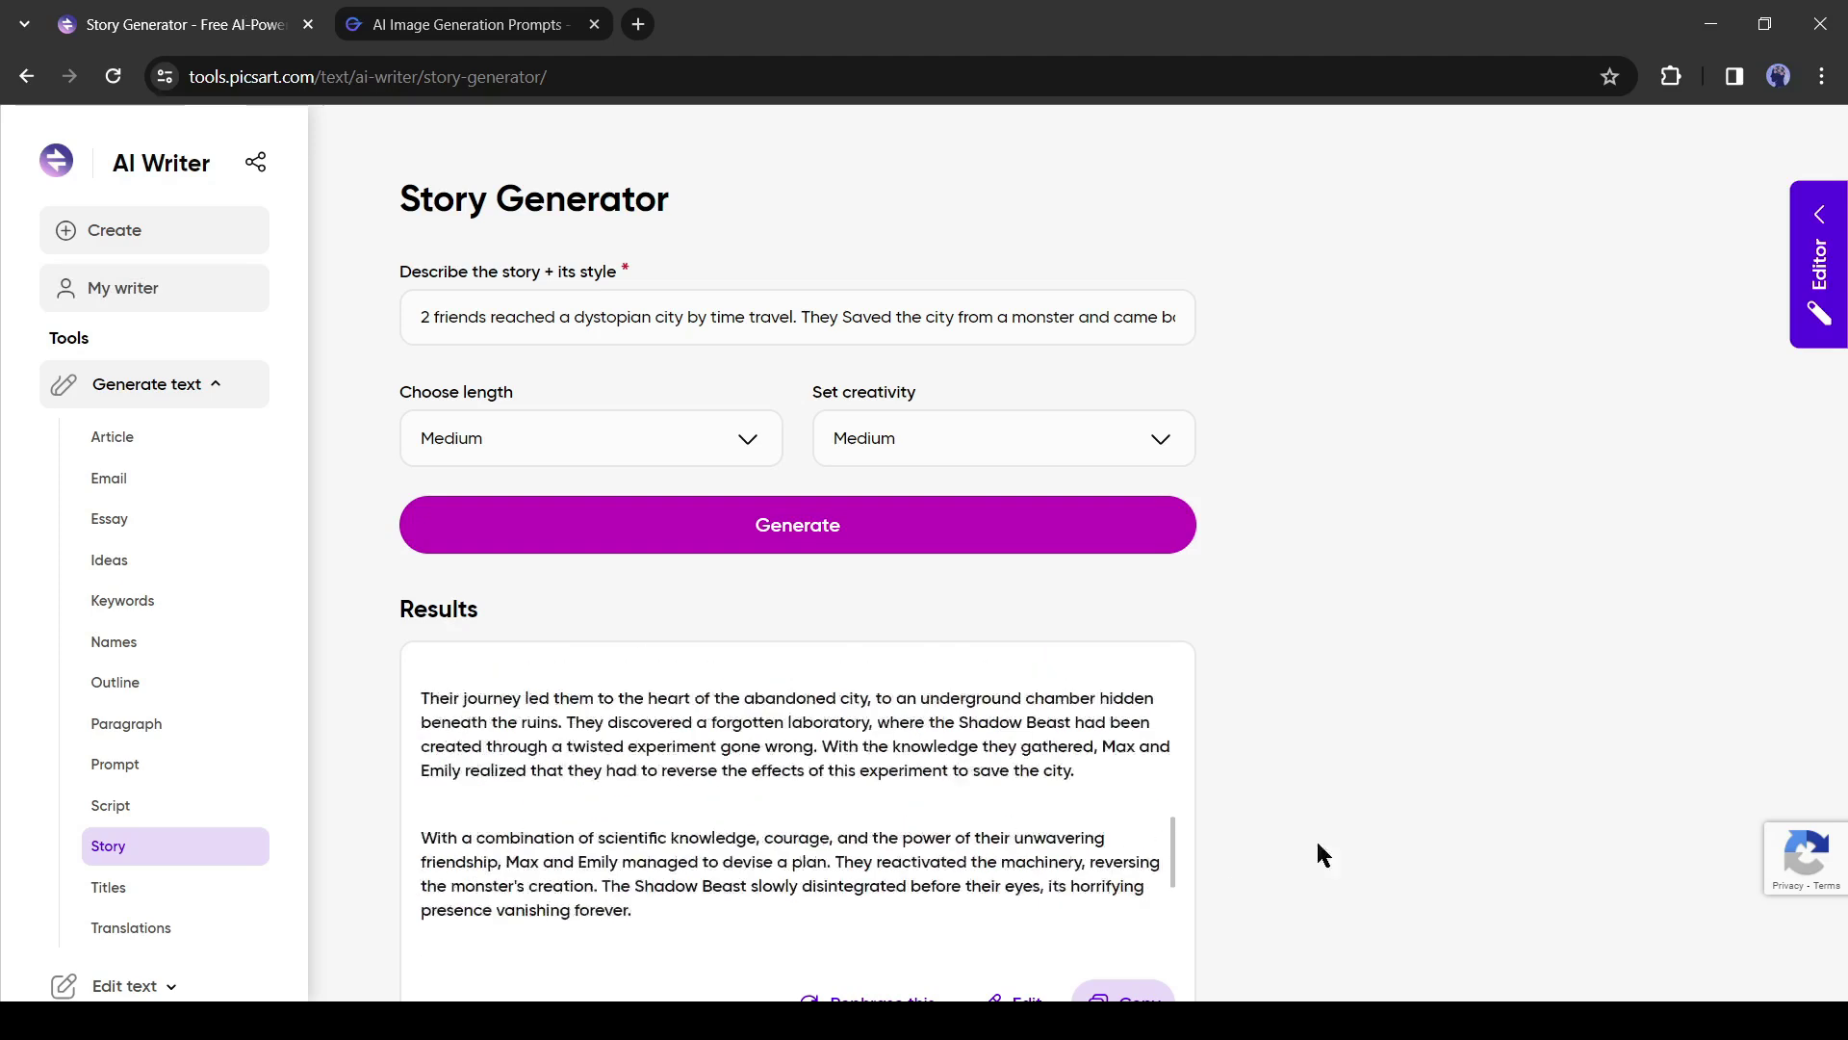
scroll(1184, 953, down, 1)
click(1155, 882)
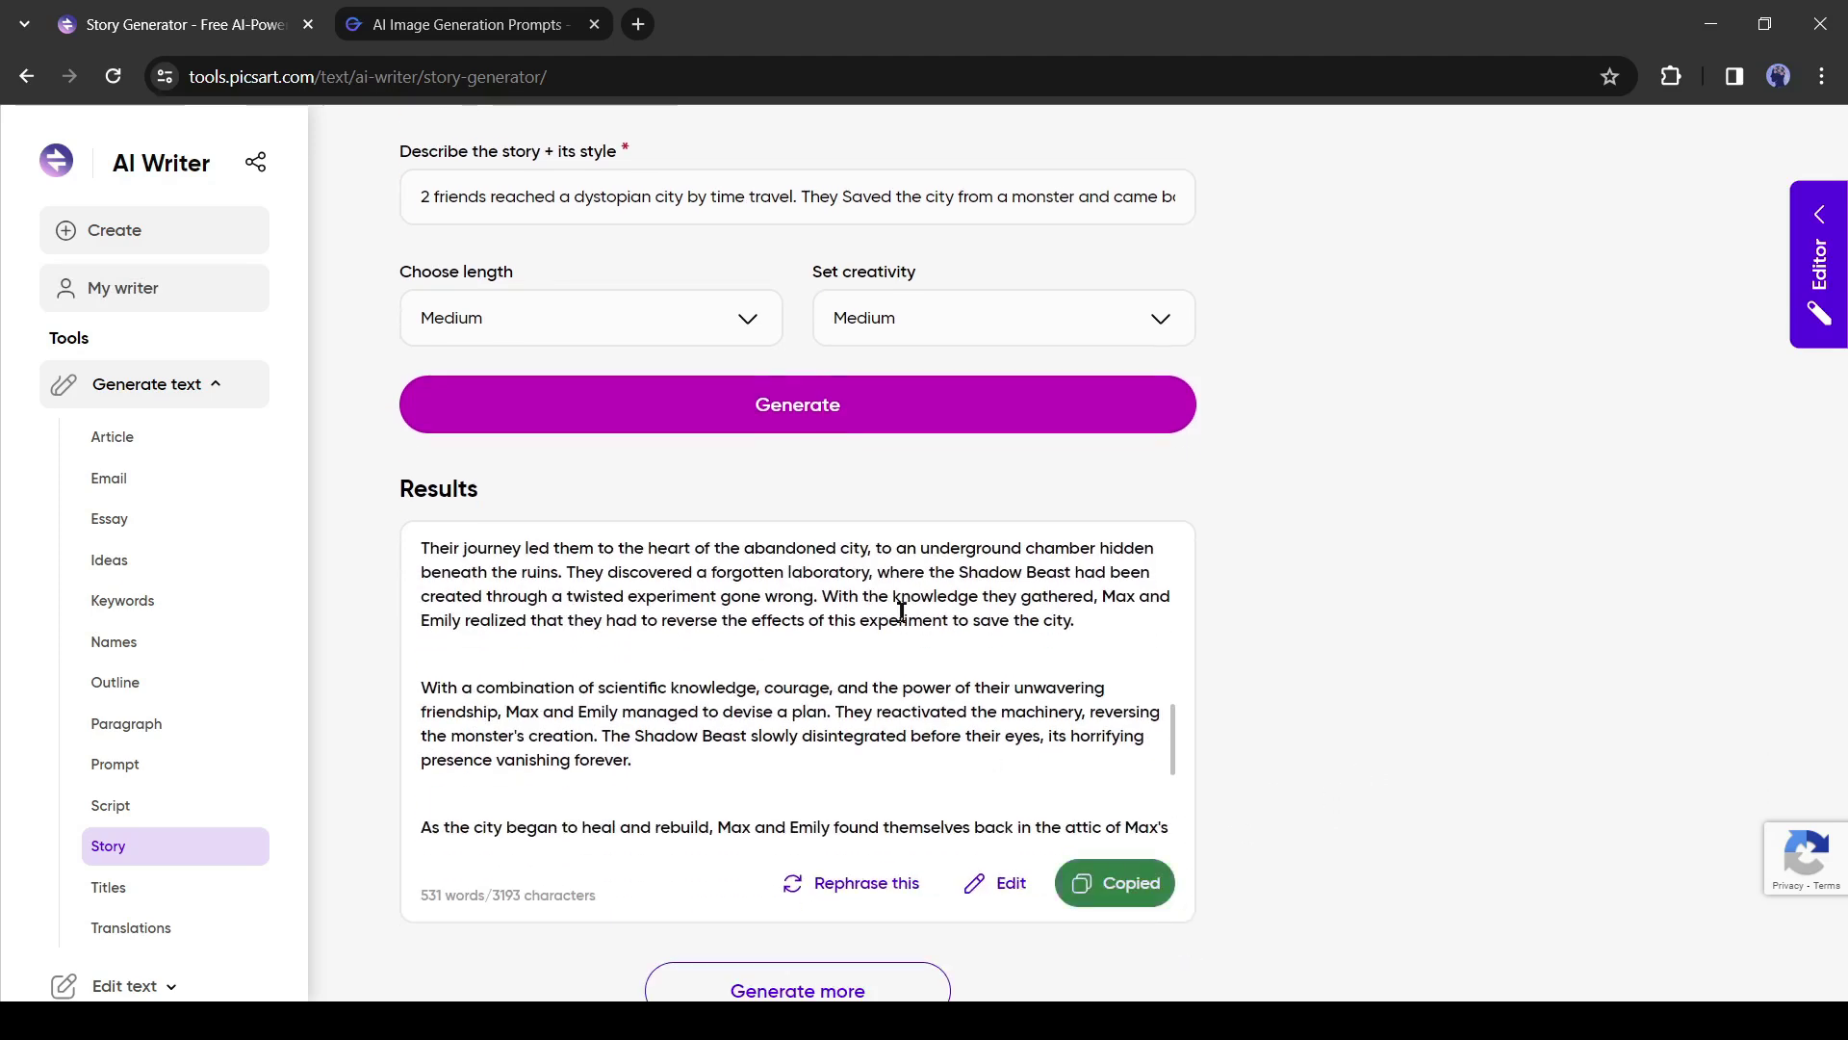
click(433, 17)
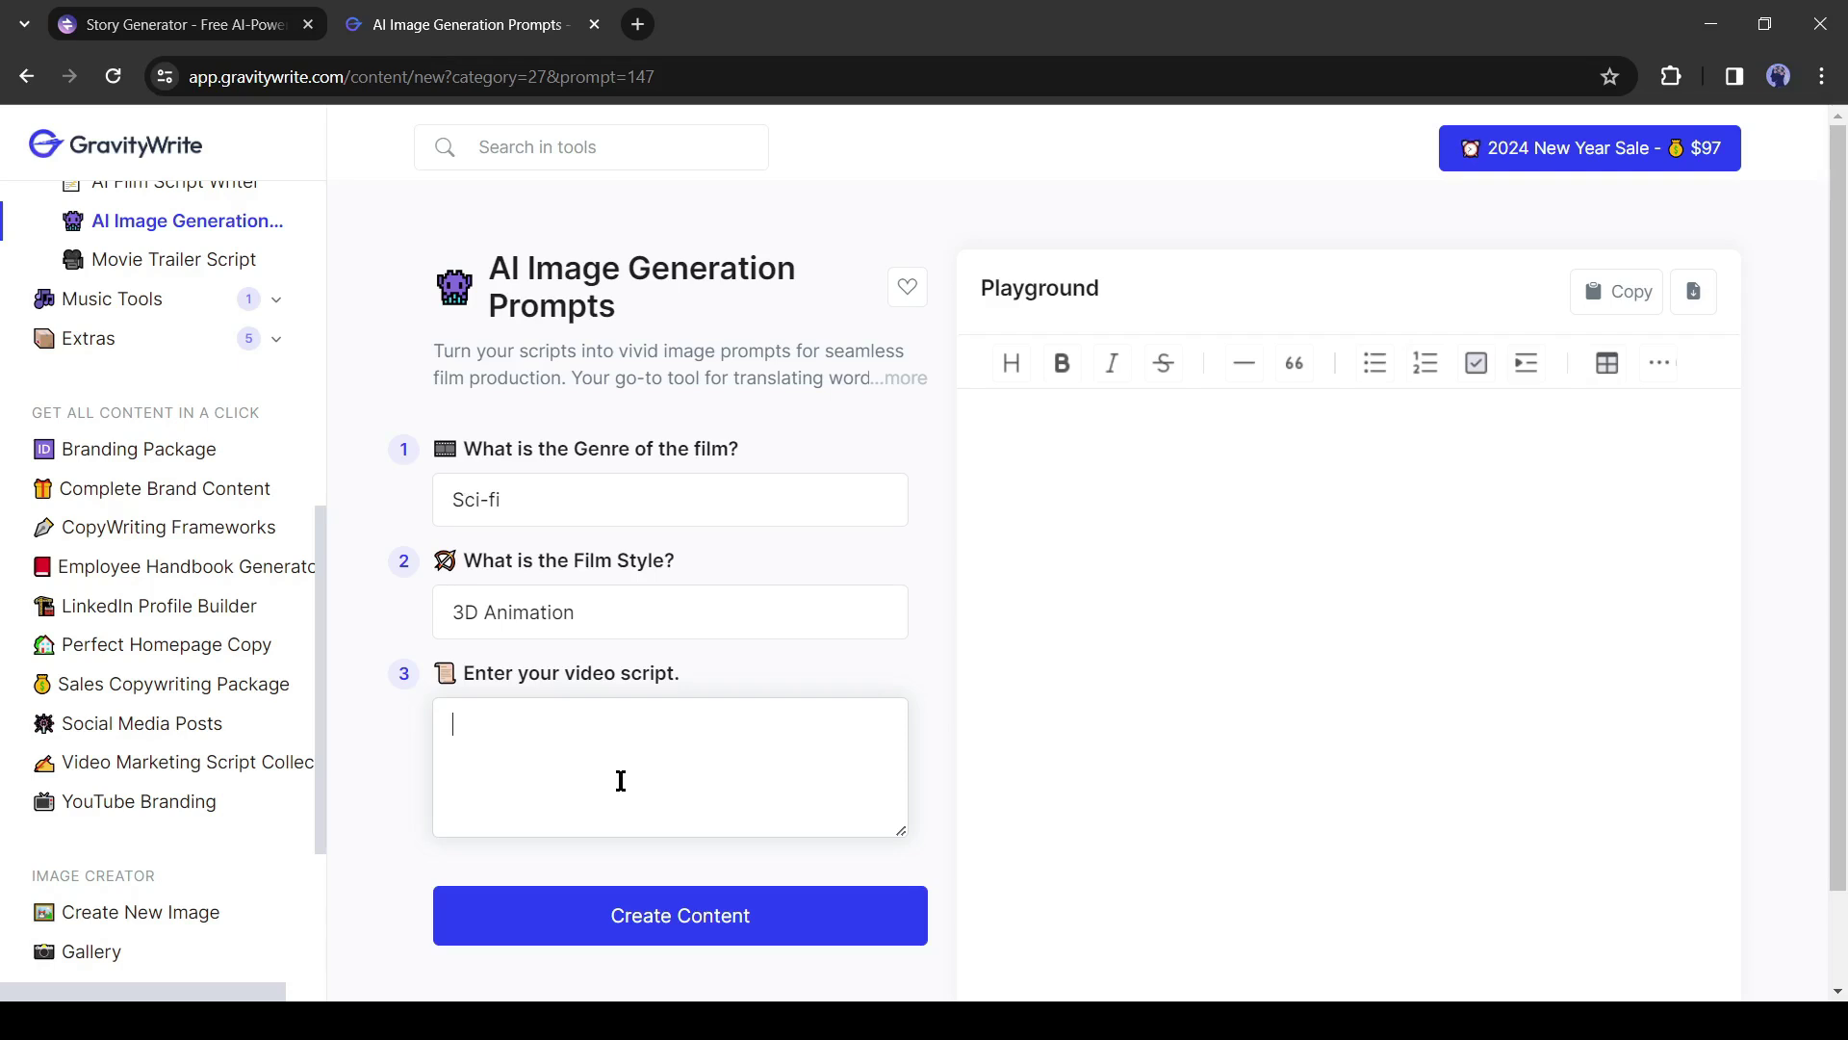
Paste the story into GravityWrite's video script field and generate the 3D Animation /imagine prompts.
key(ctrl+v)
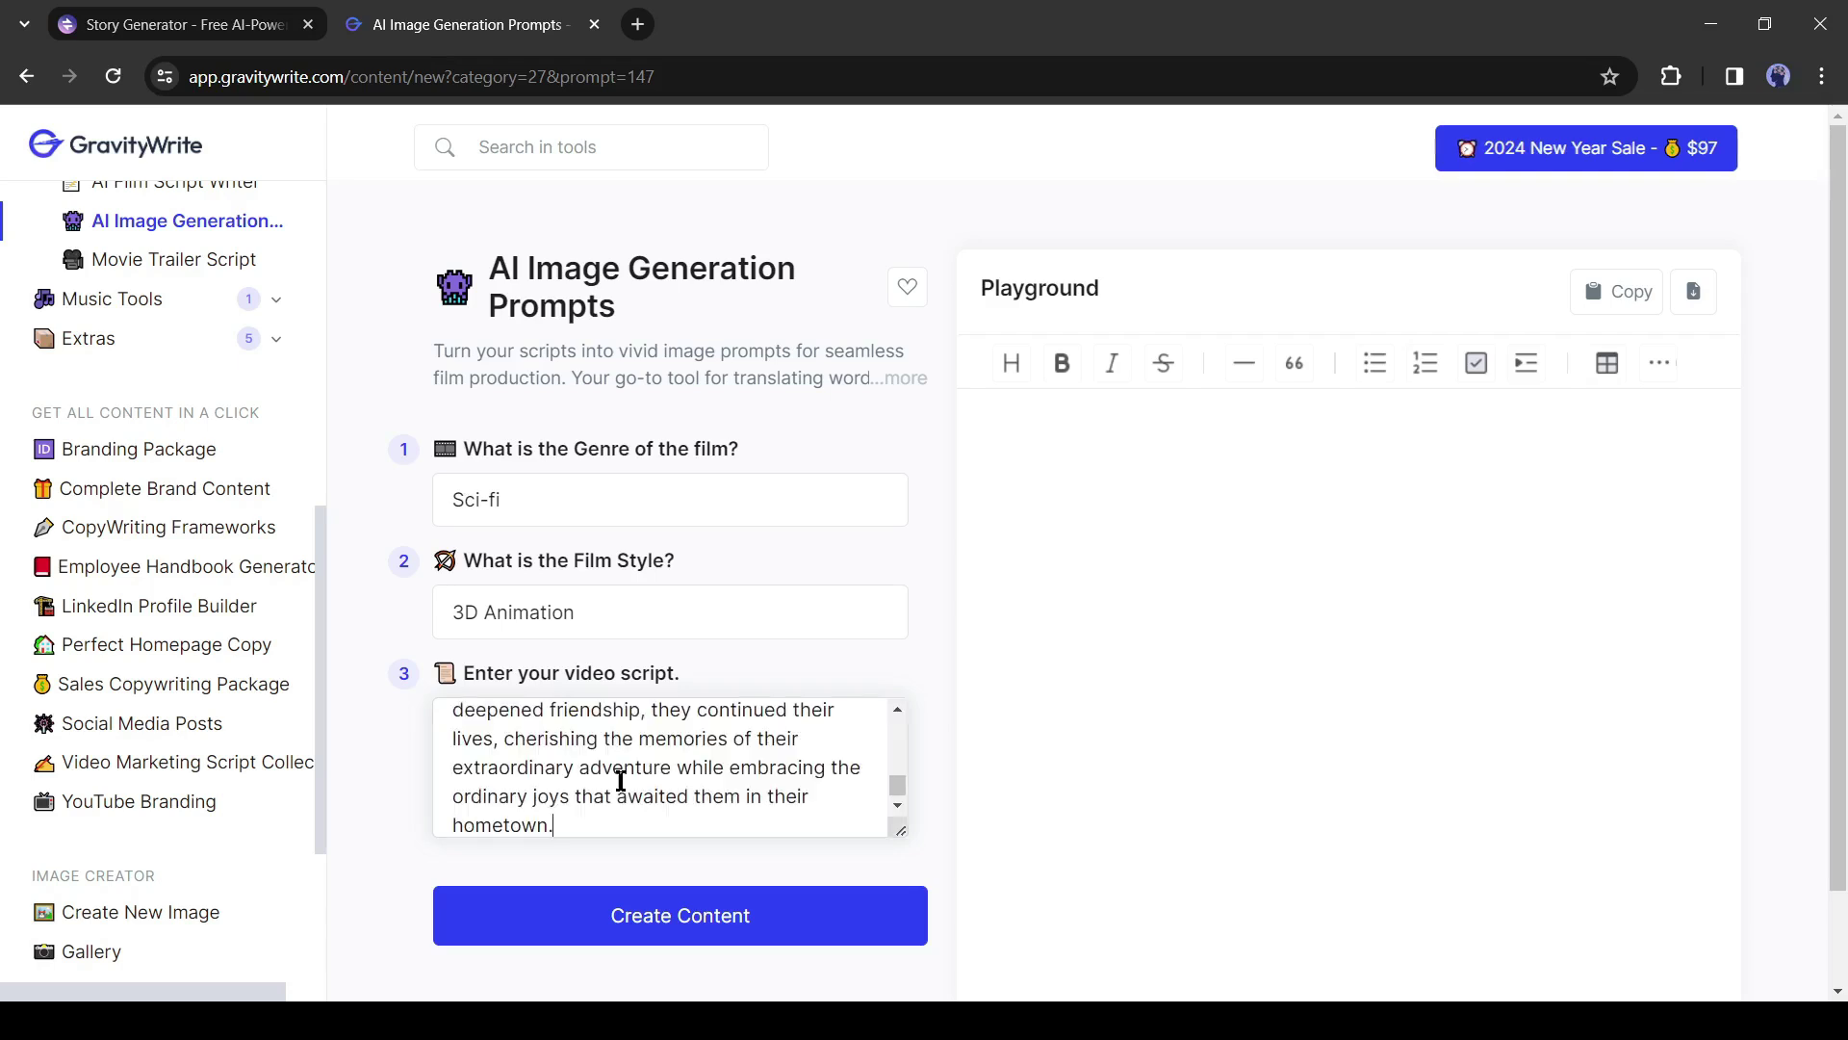
click(672, 916)
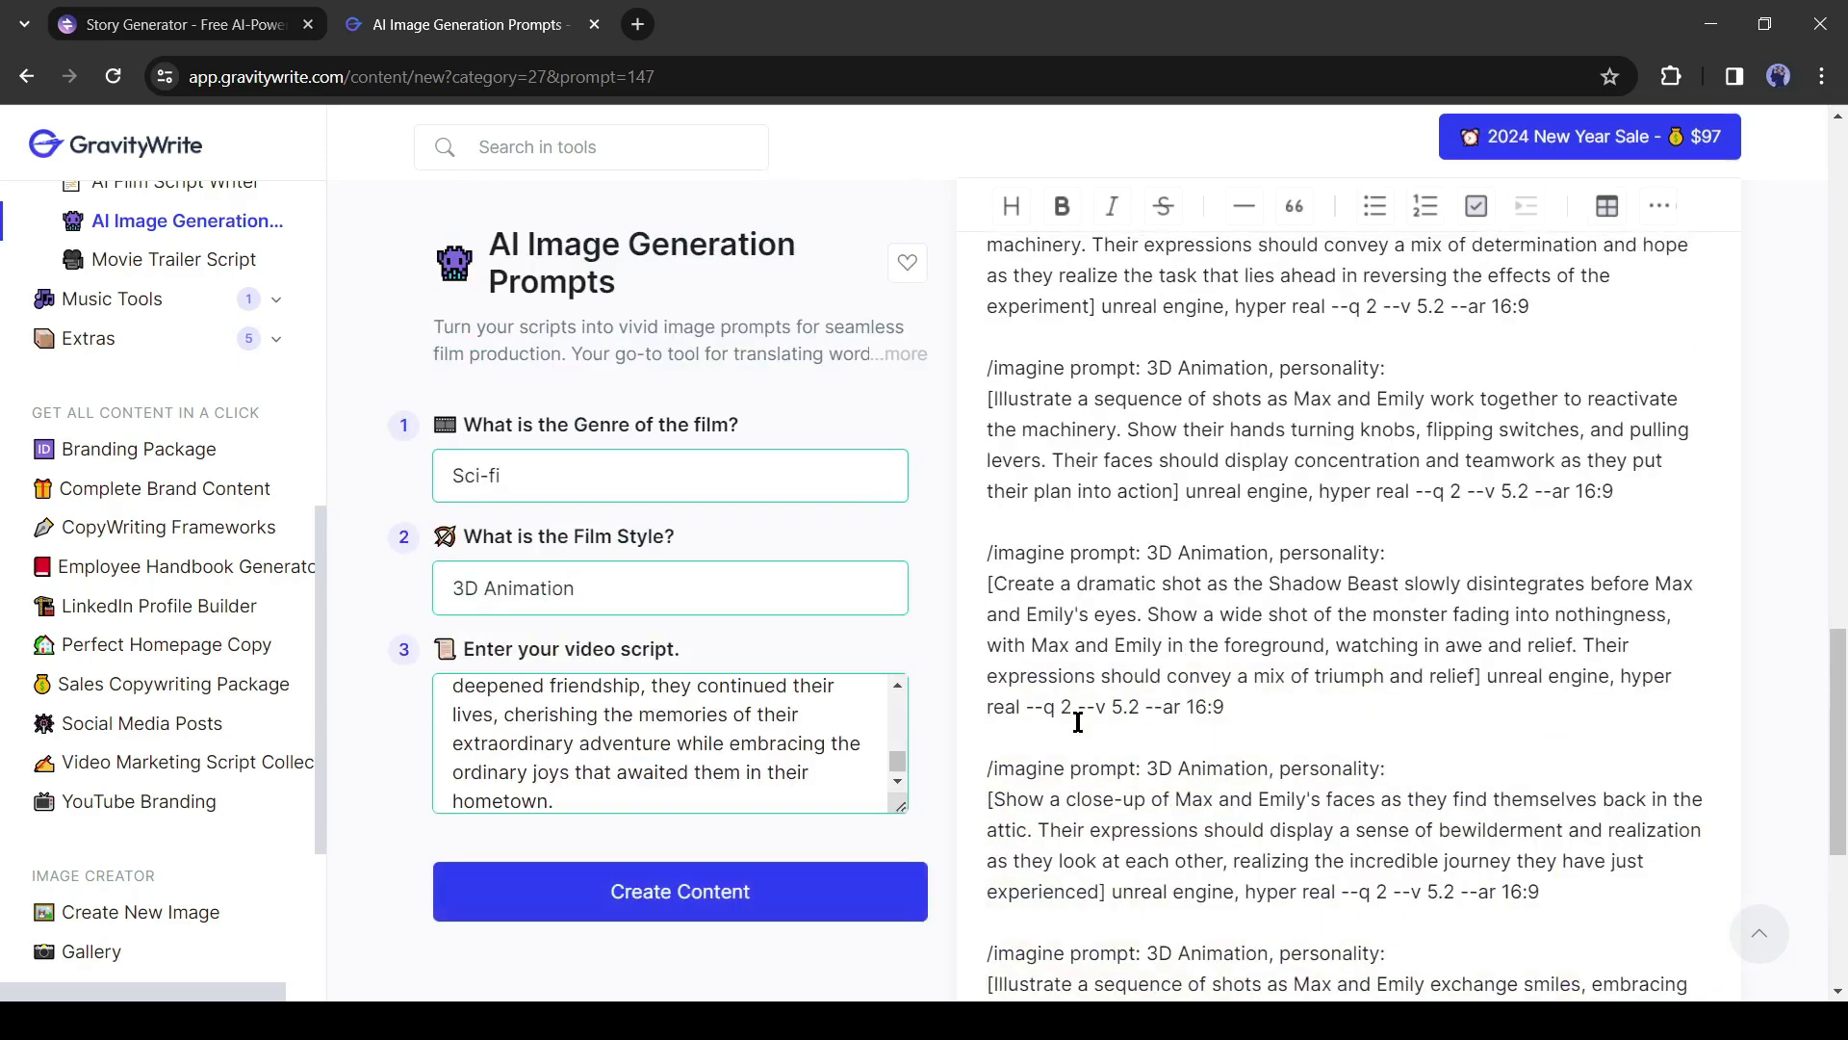
scroll(1078, 722, up, 15)
scroll(1098, 578, down, 10)
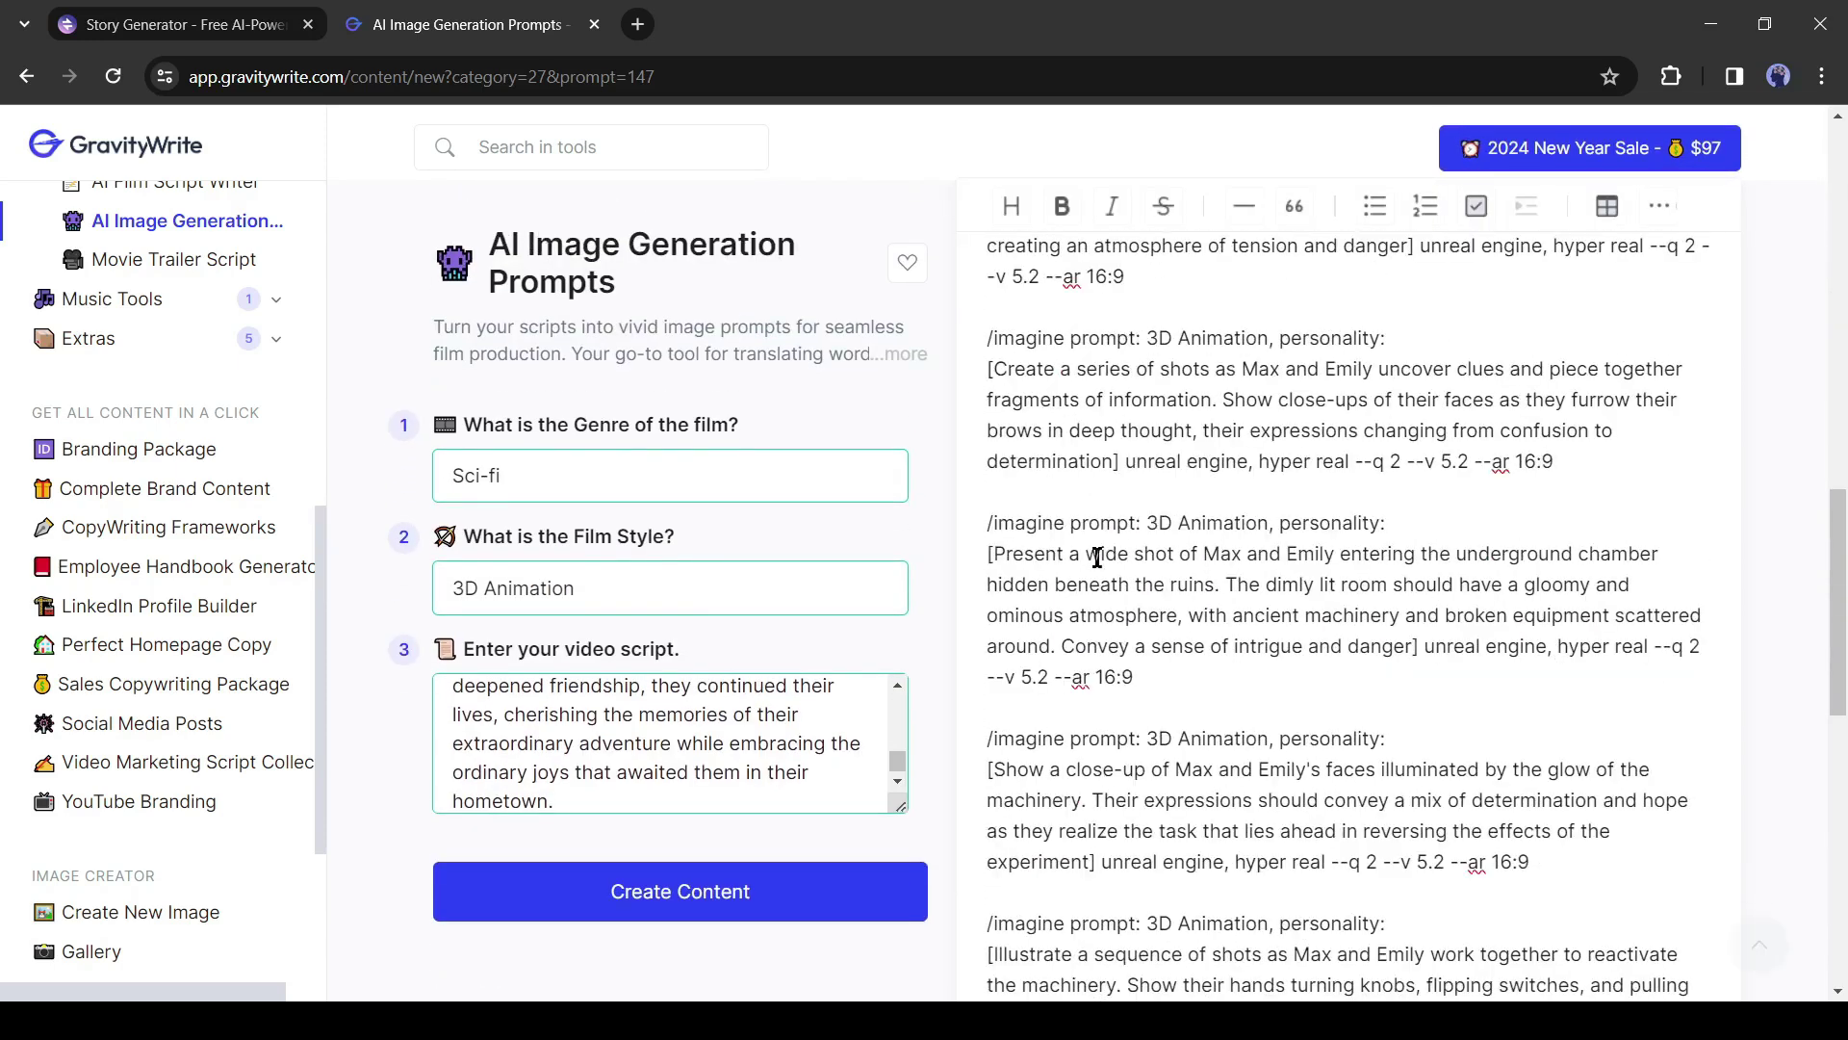
scroll(1097, 556, down, 12)
scroll(1177, 730, up, 18)
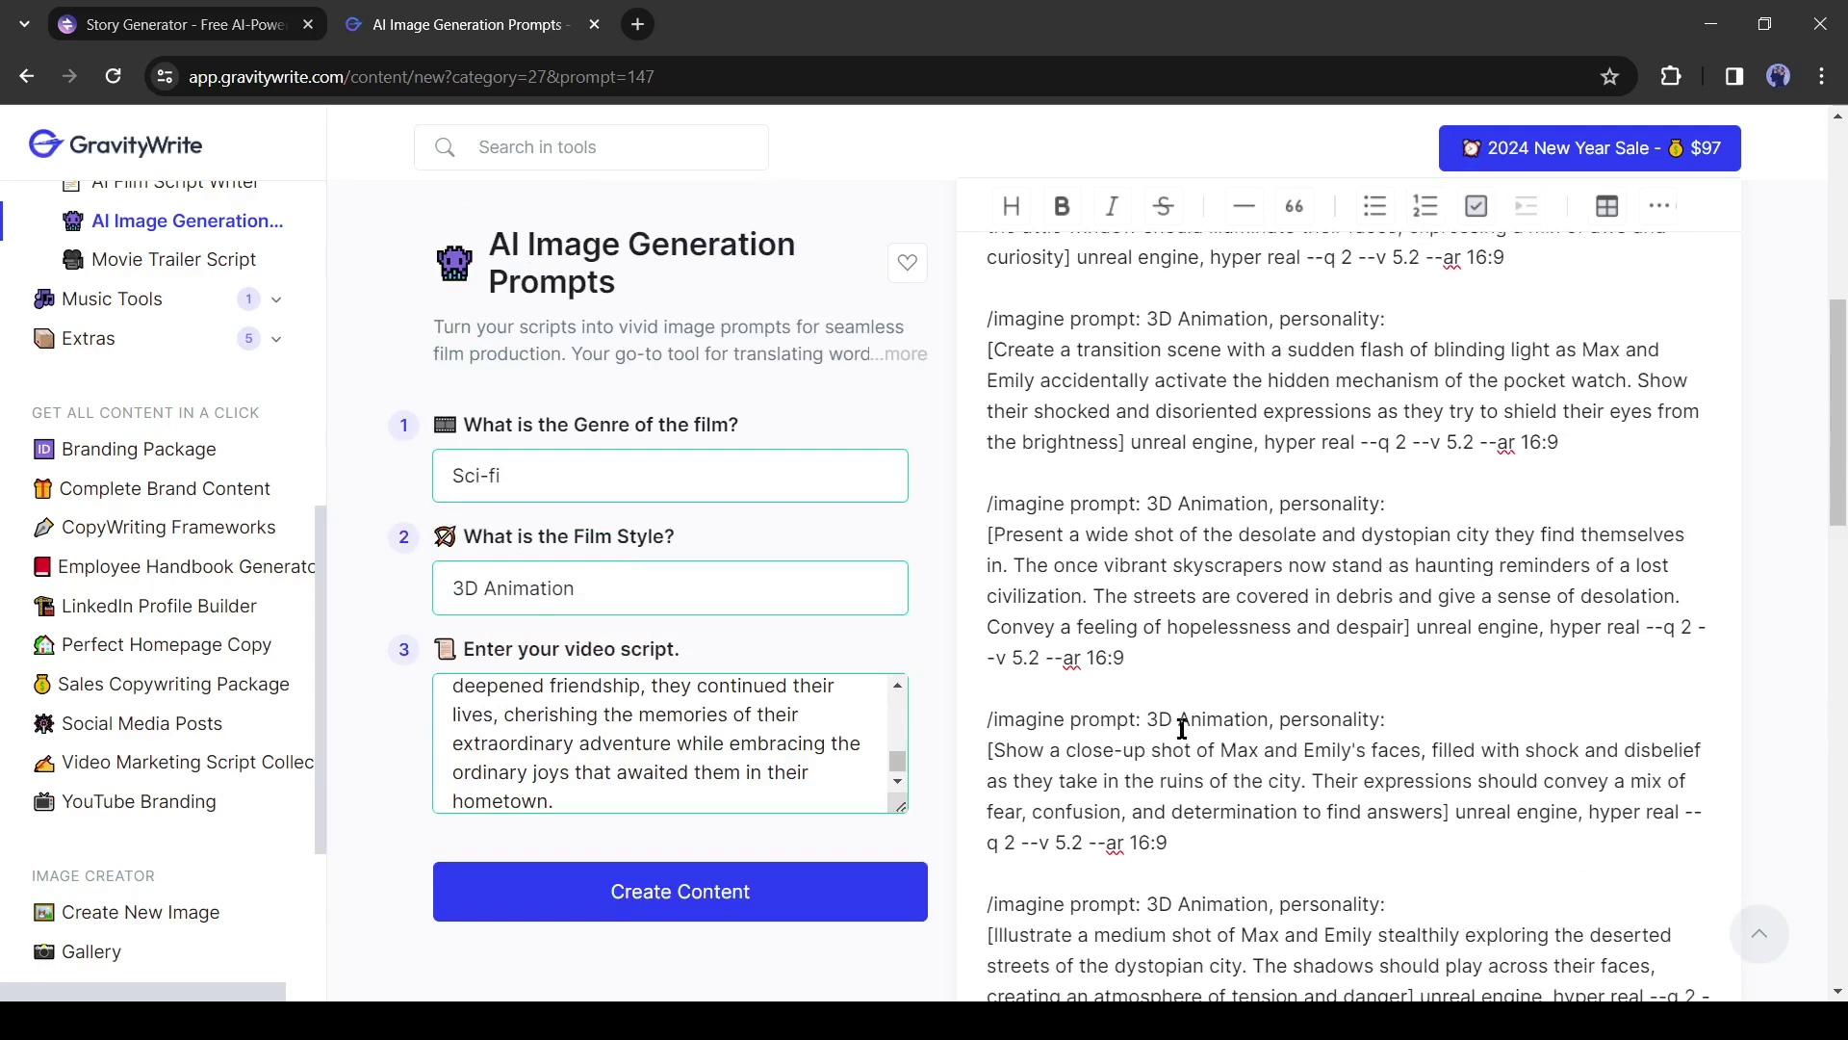
scroll(1182, 728, up, 7)
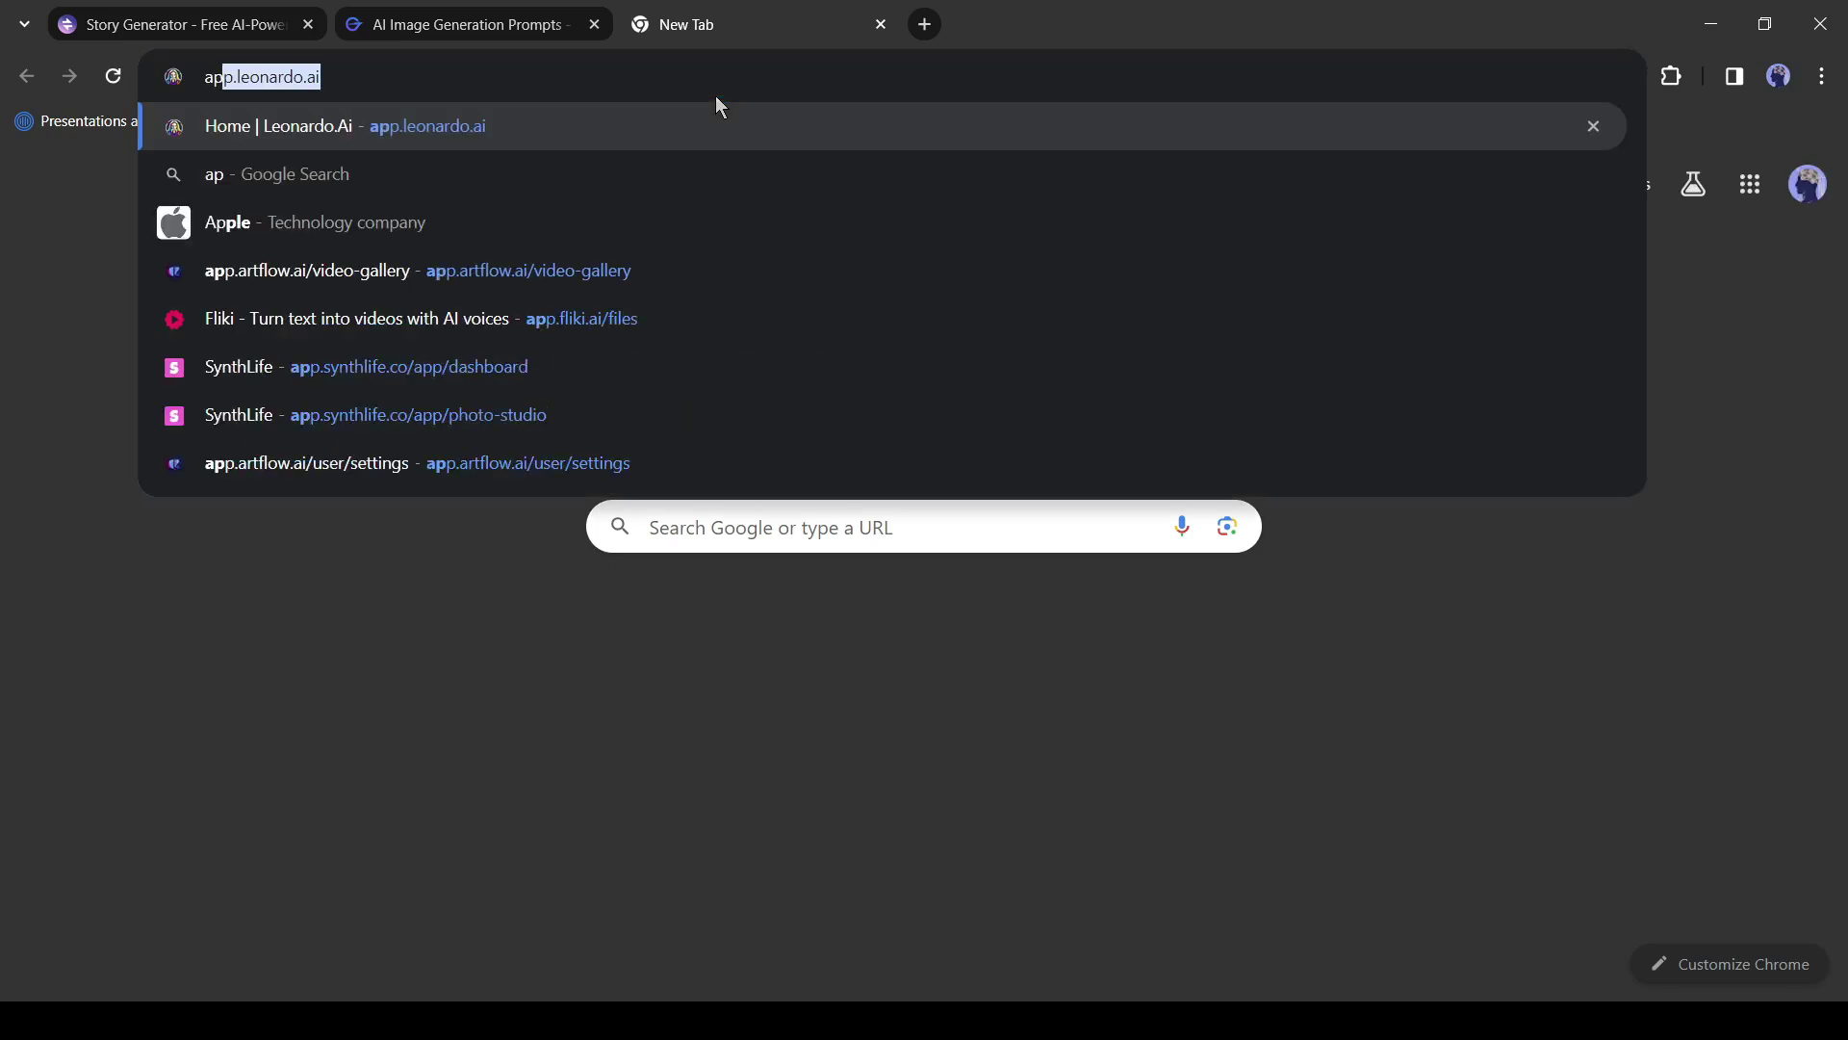
Open Leonardo.Ai Image Generation with the 3D Animation Style model, then return to GravityWrite's prompts.
key(Return)
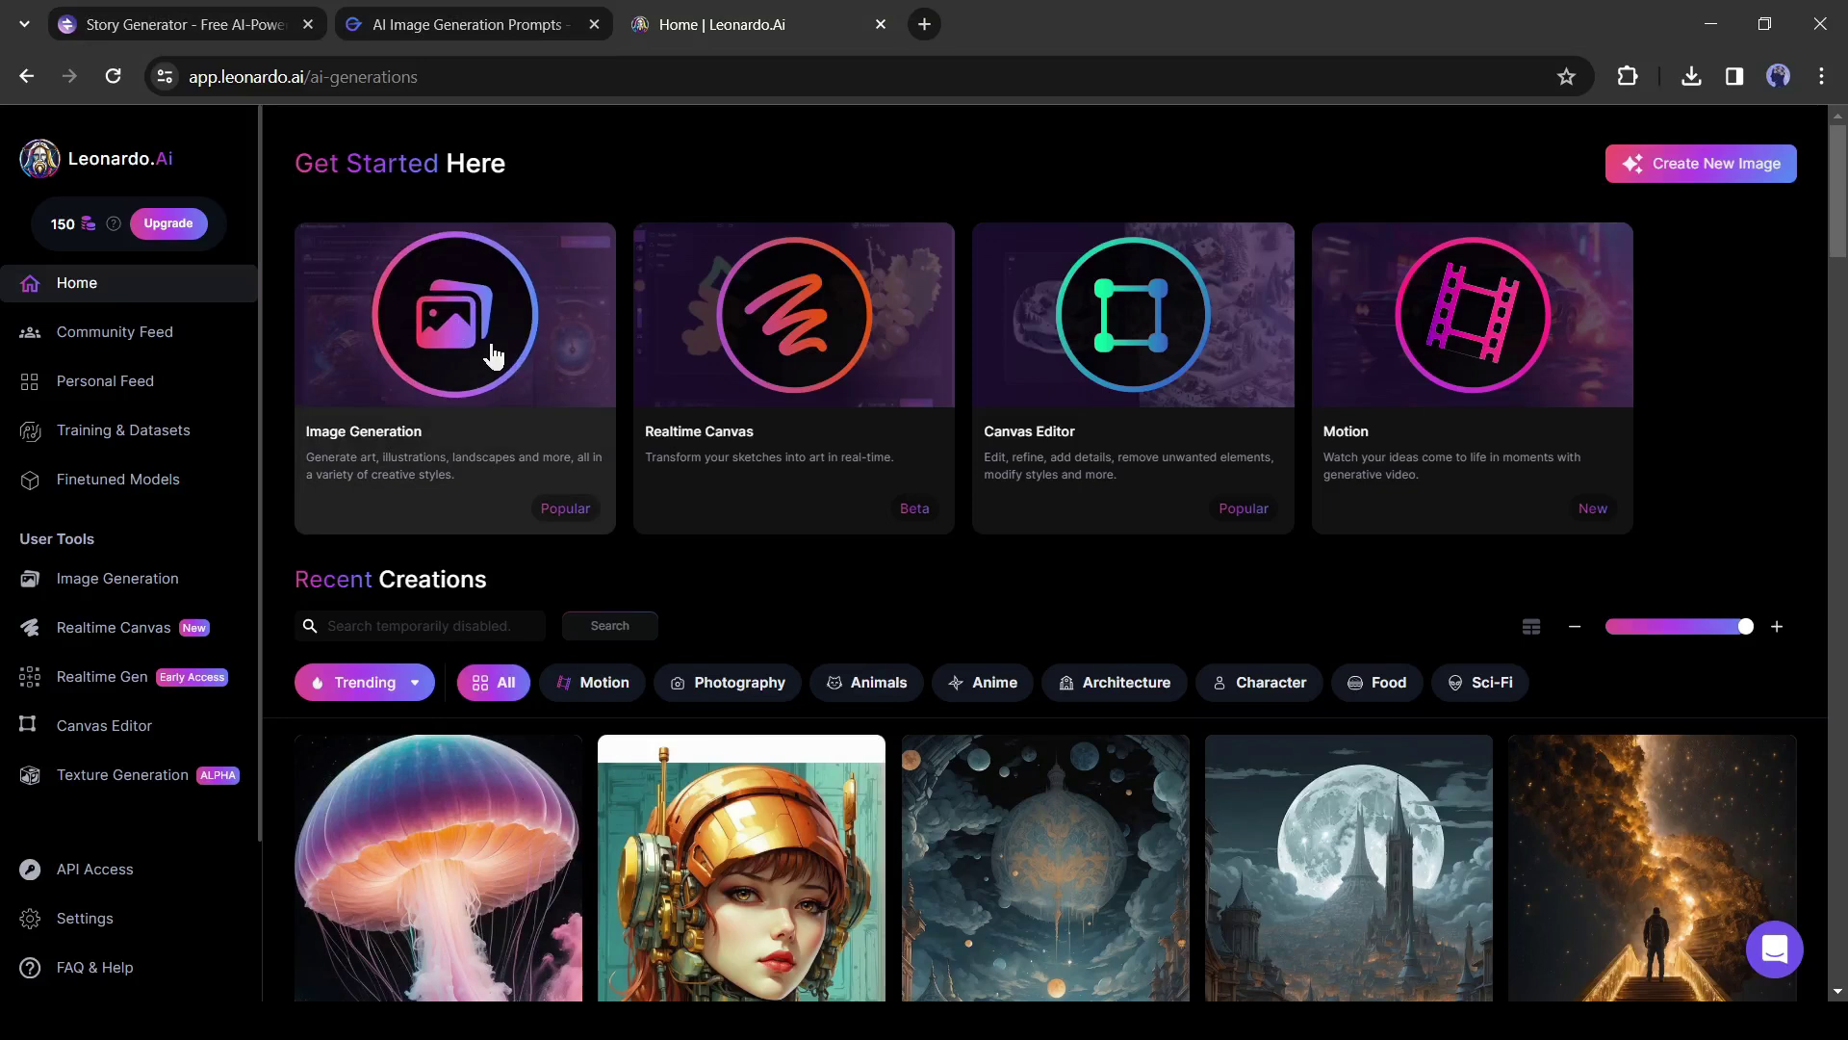
click(493, 357)
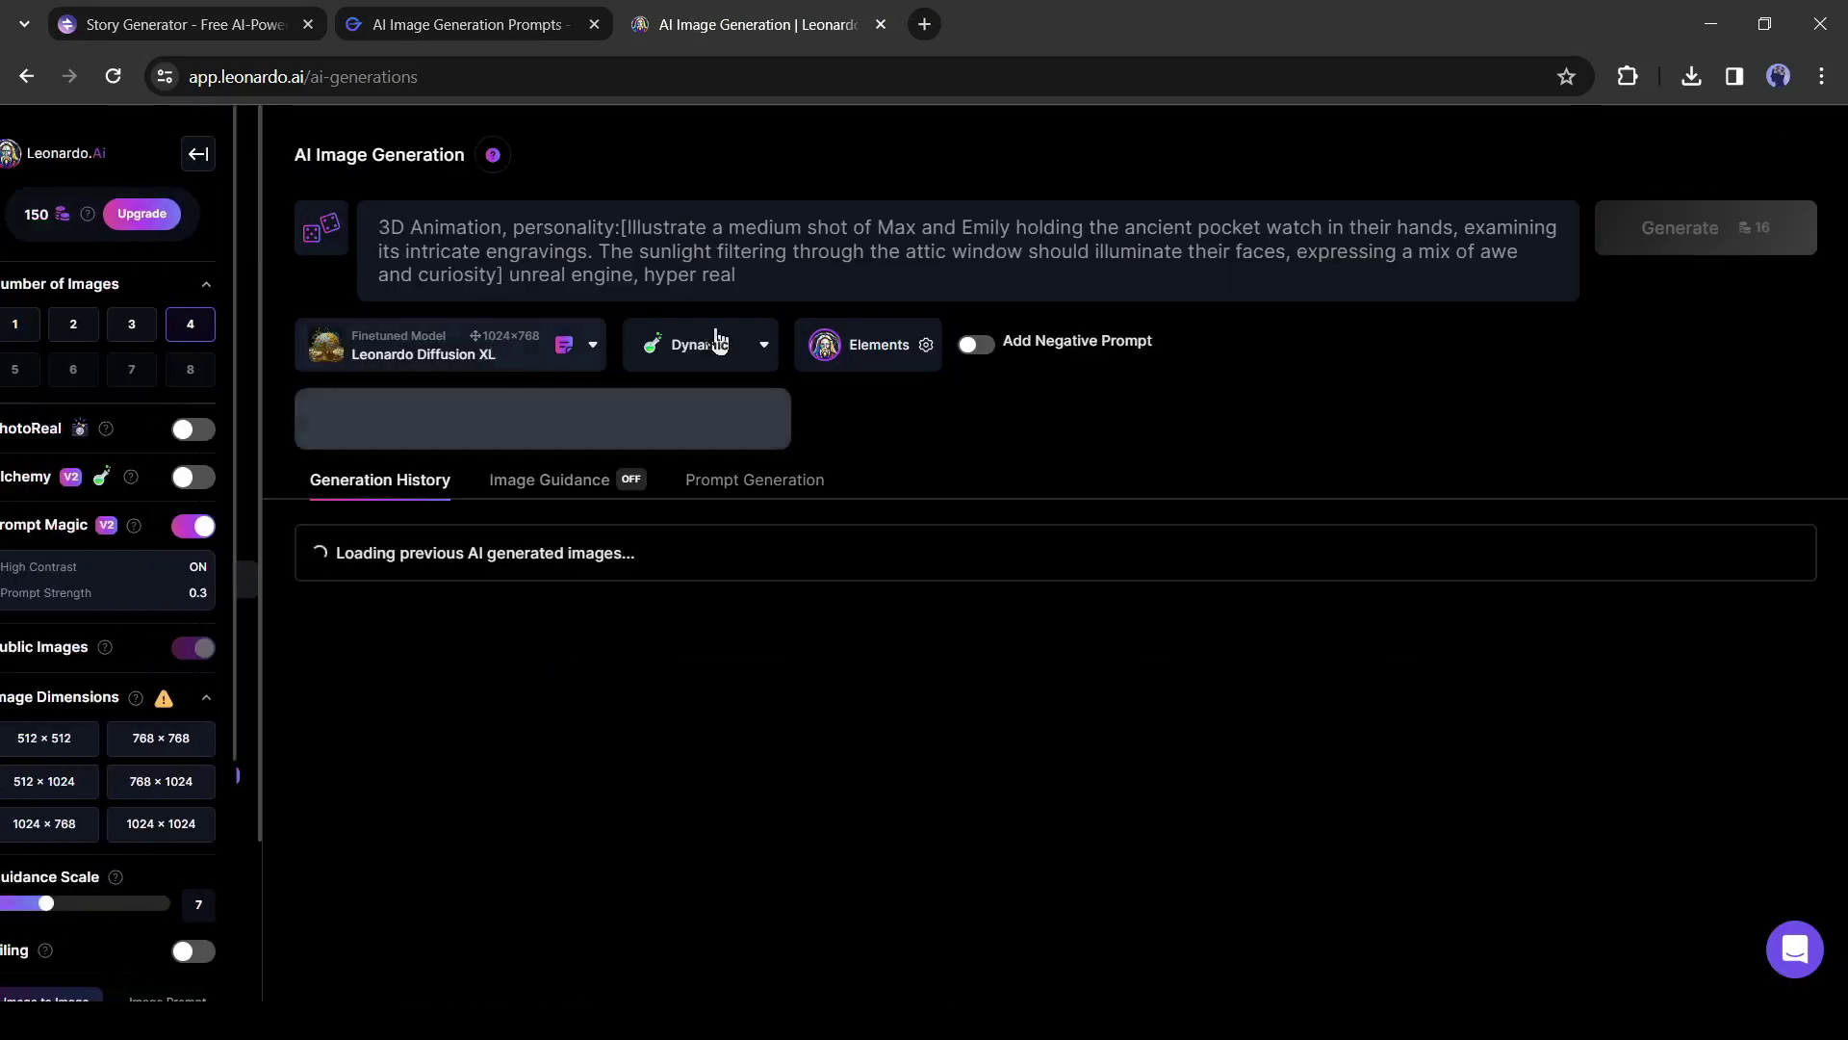
click(476, 312)
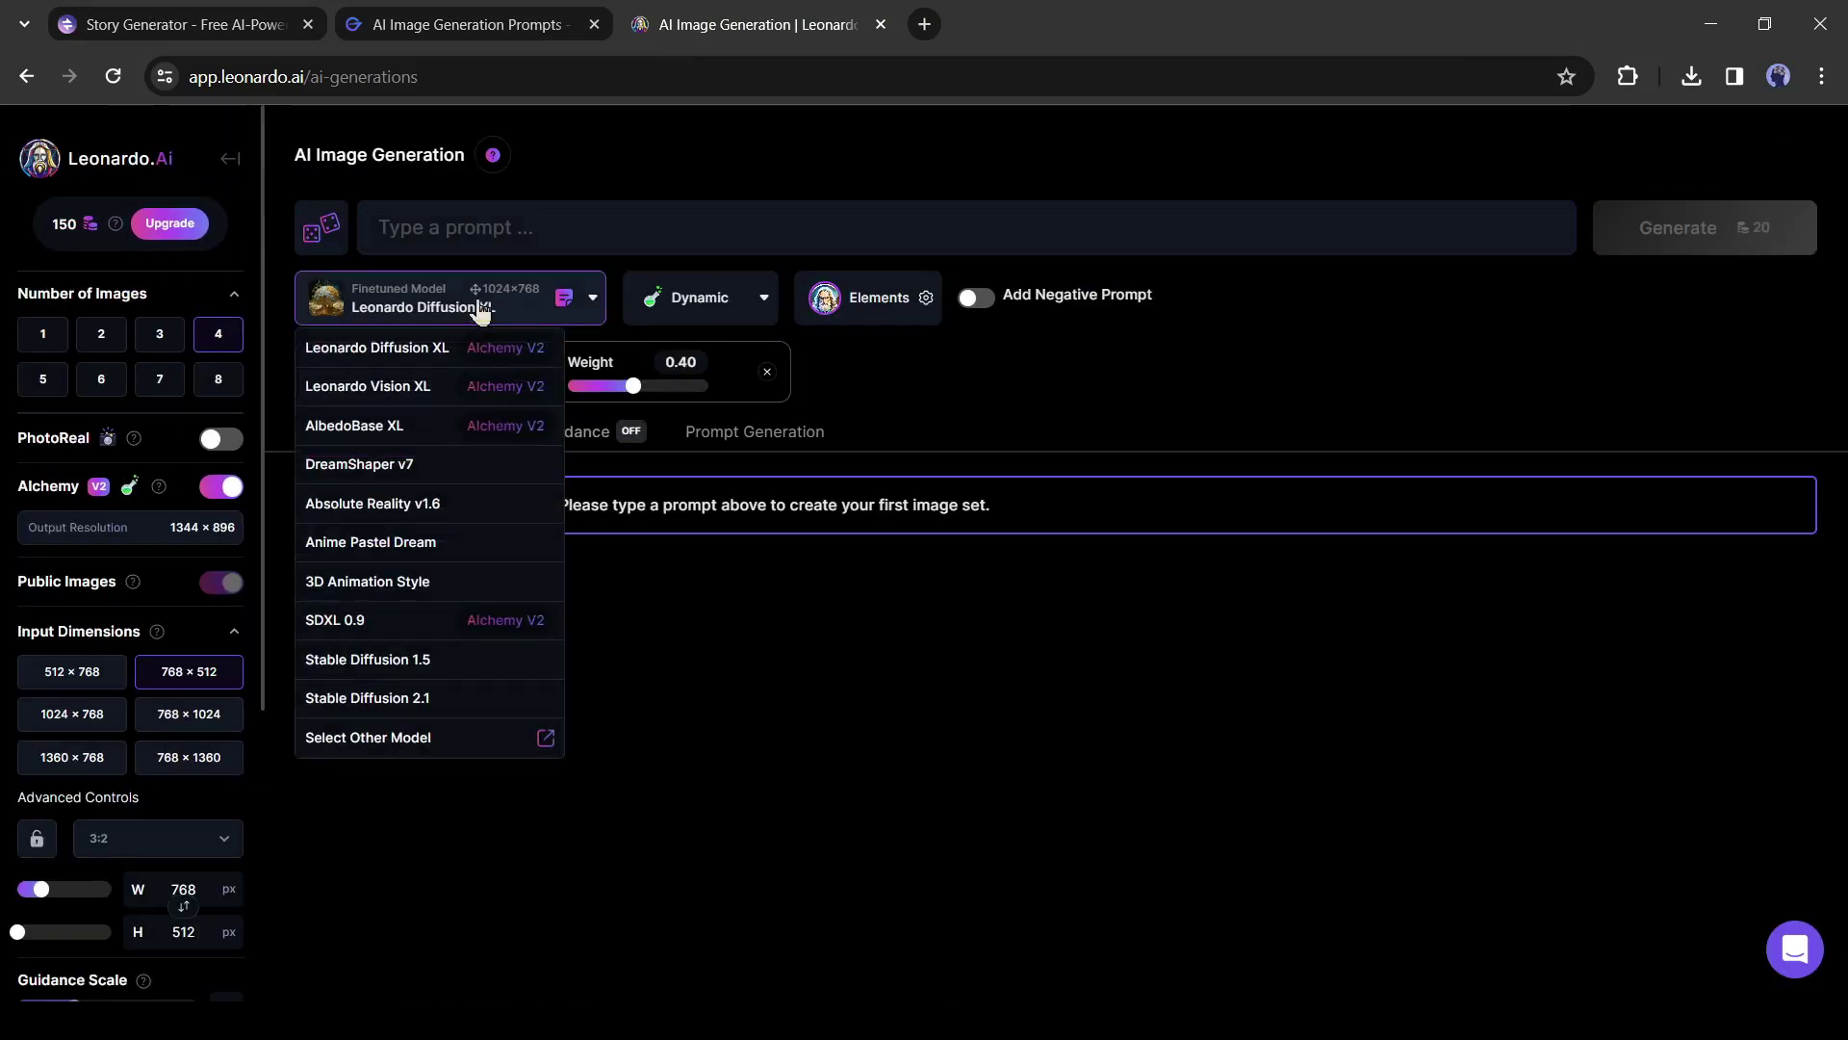
click(369, 583)
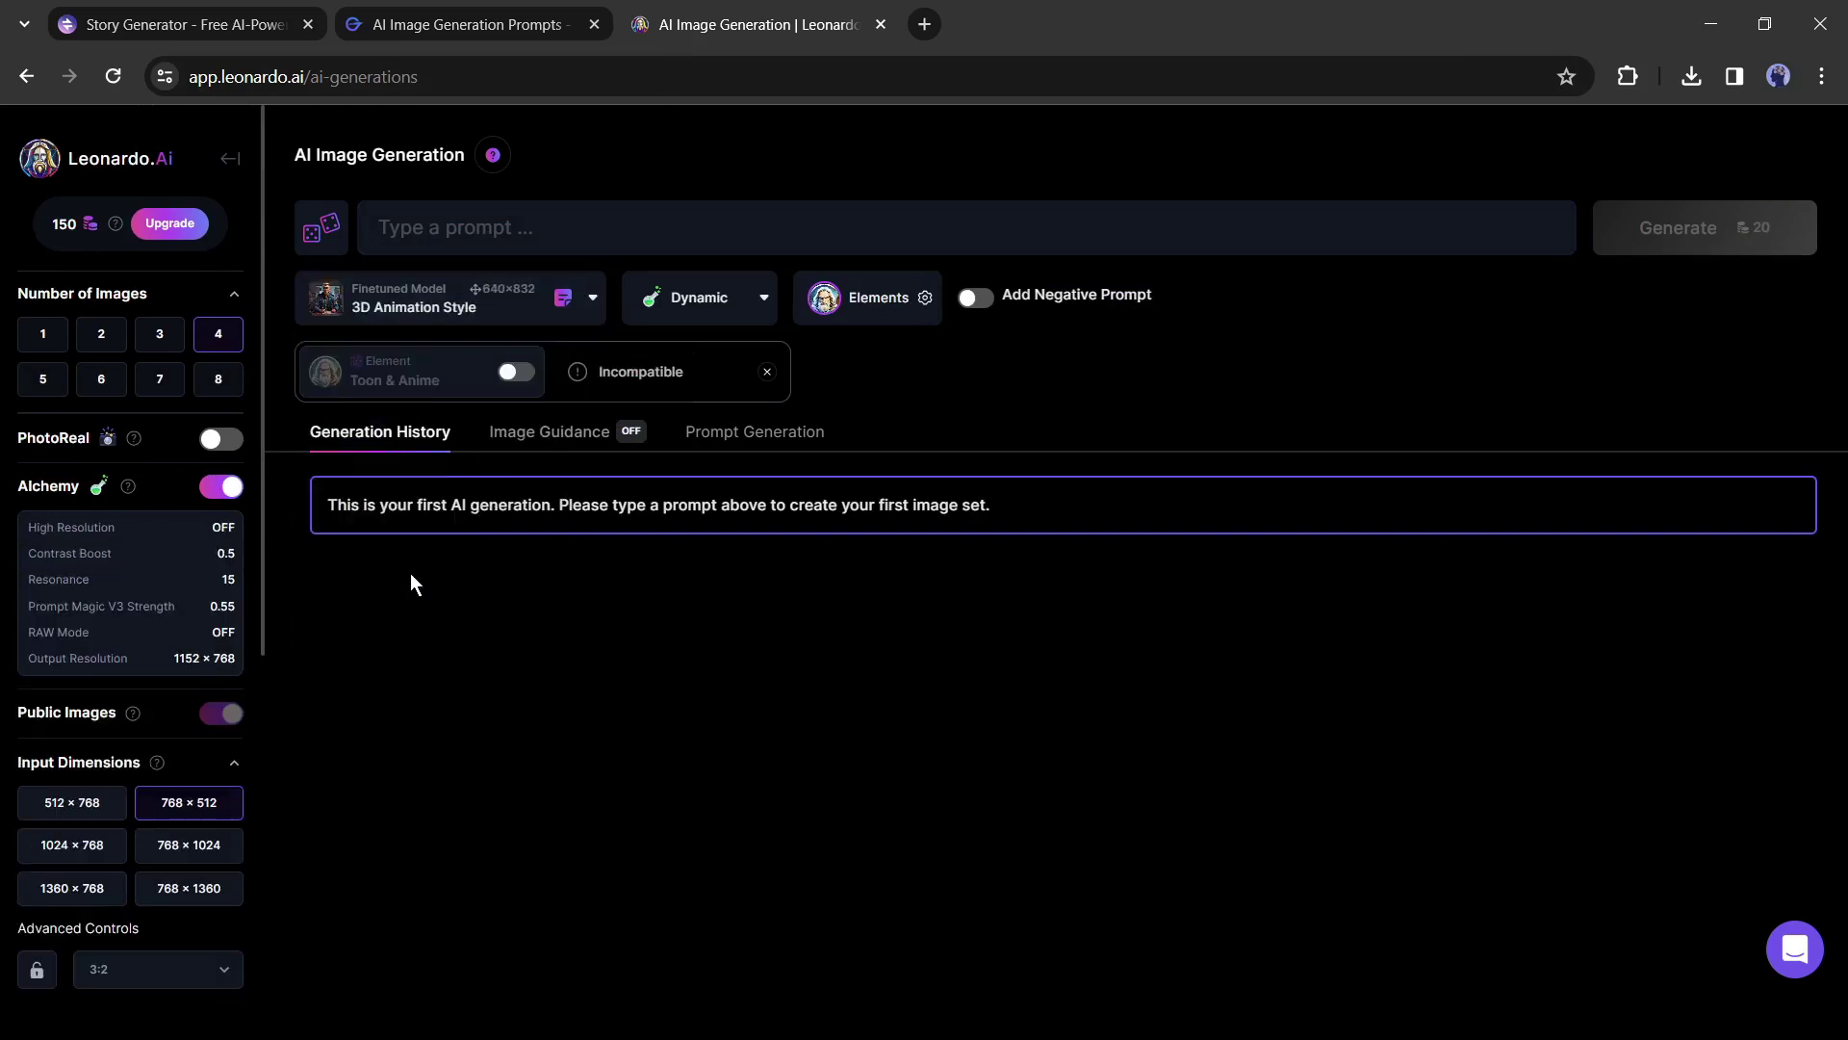
click(472, 24)
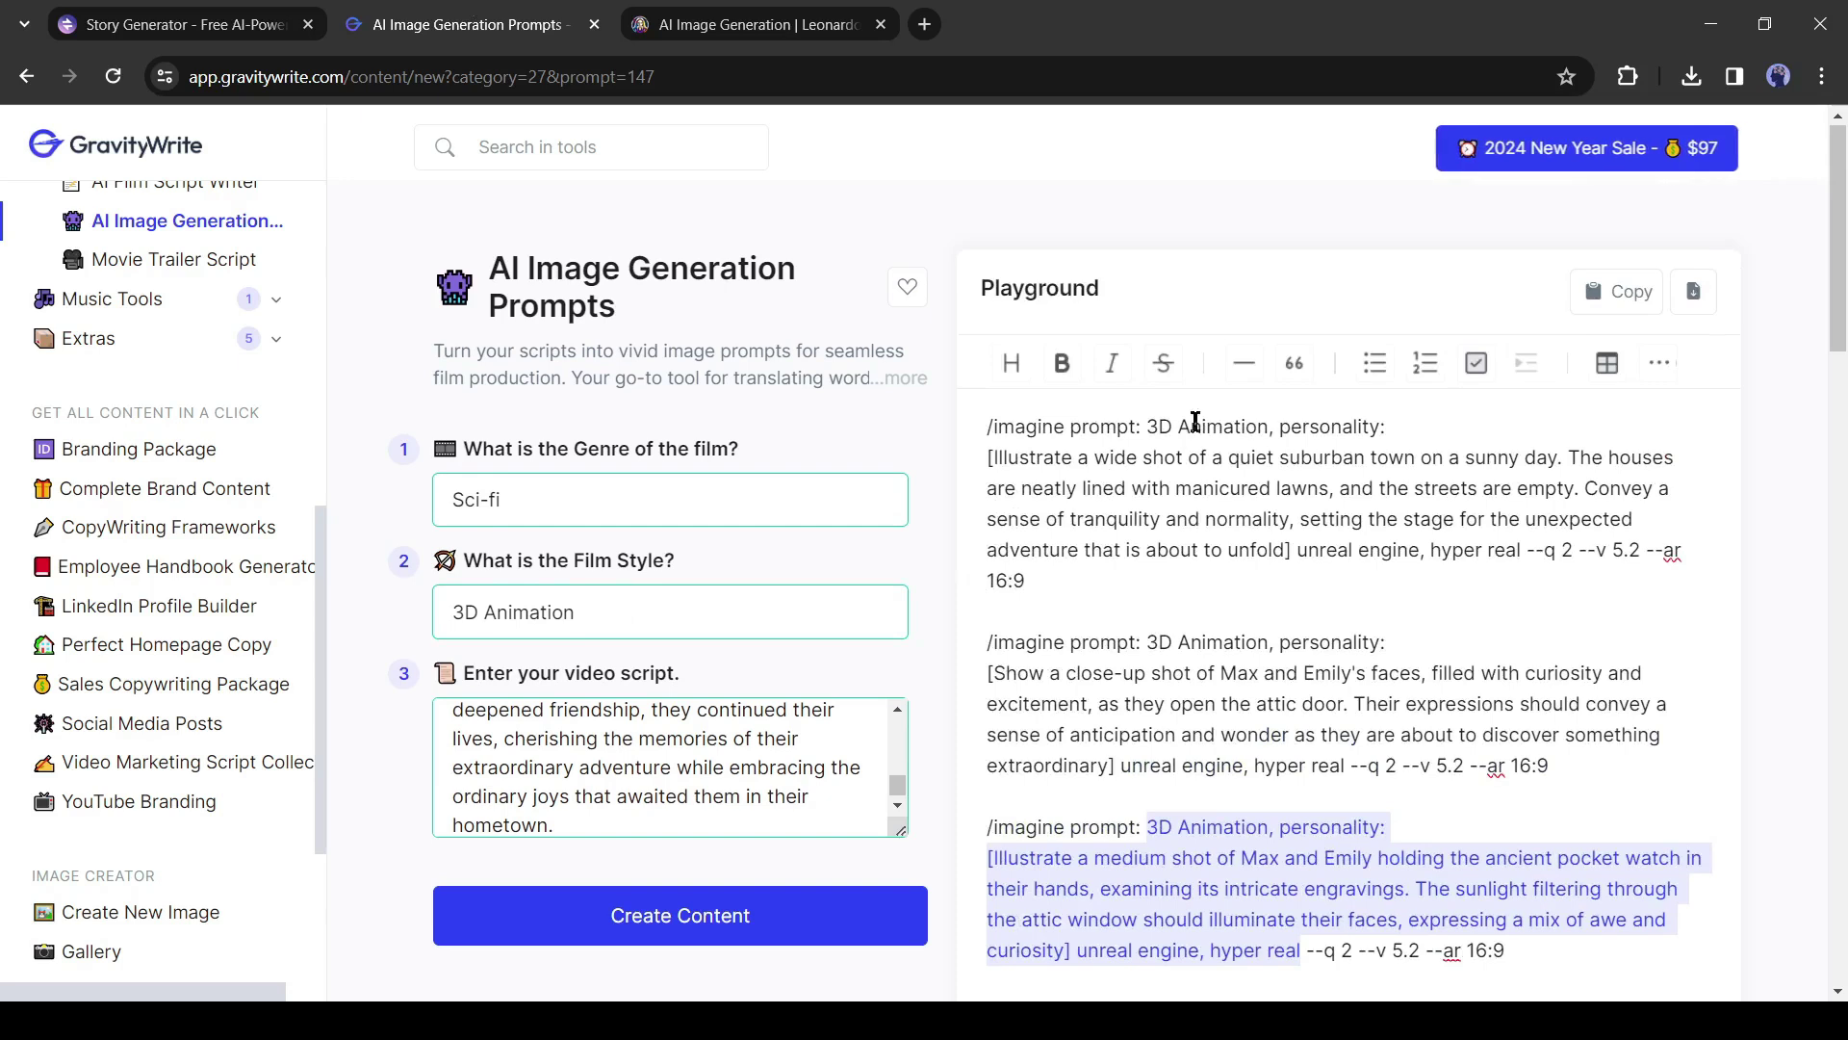
Generate Leonardo images from GravityWrite's first quiet-town prompt.
drag(1148, 424, 1512, 556)
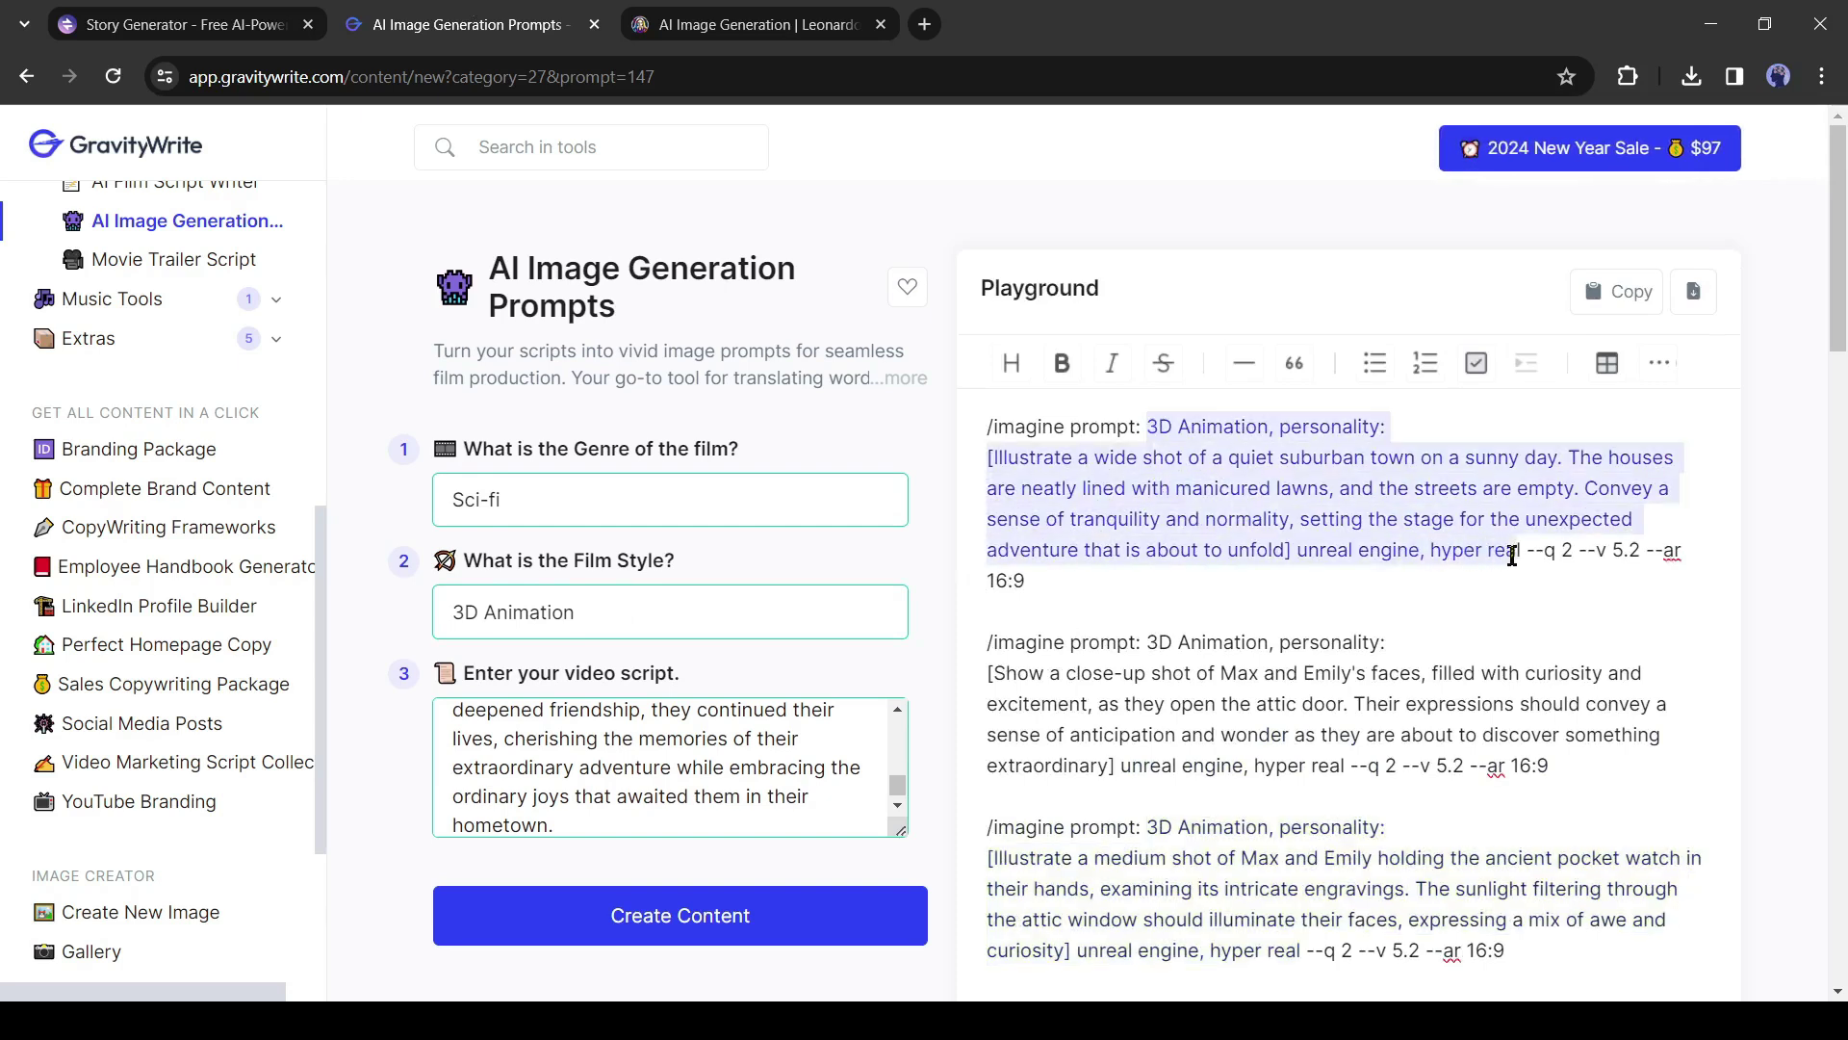
click(687, 10)
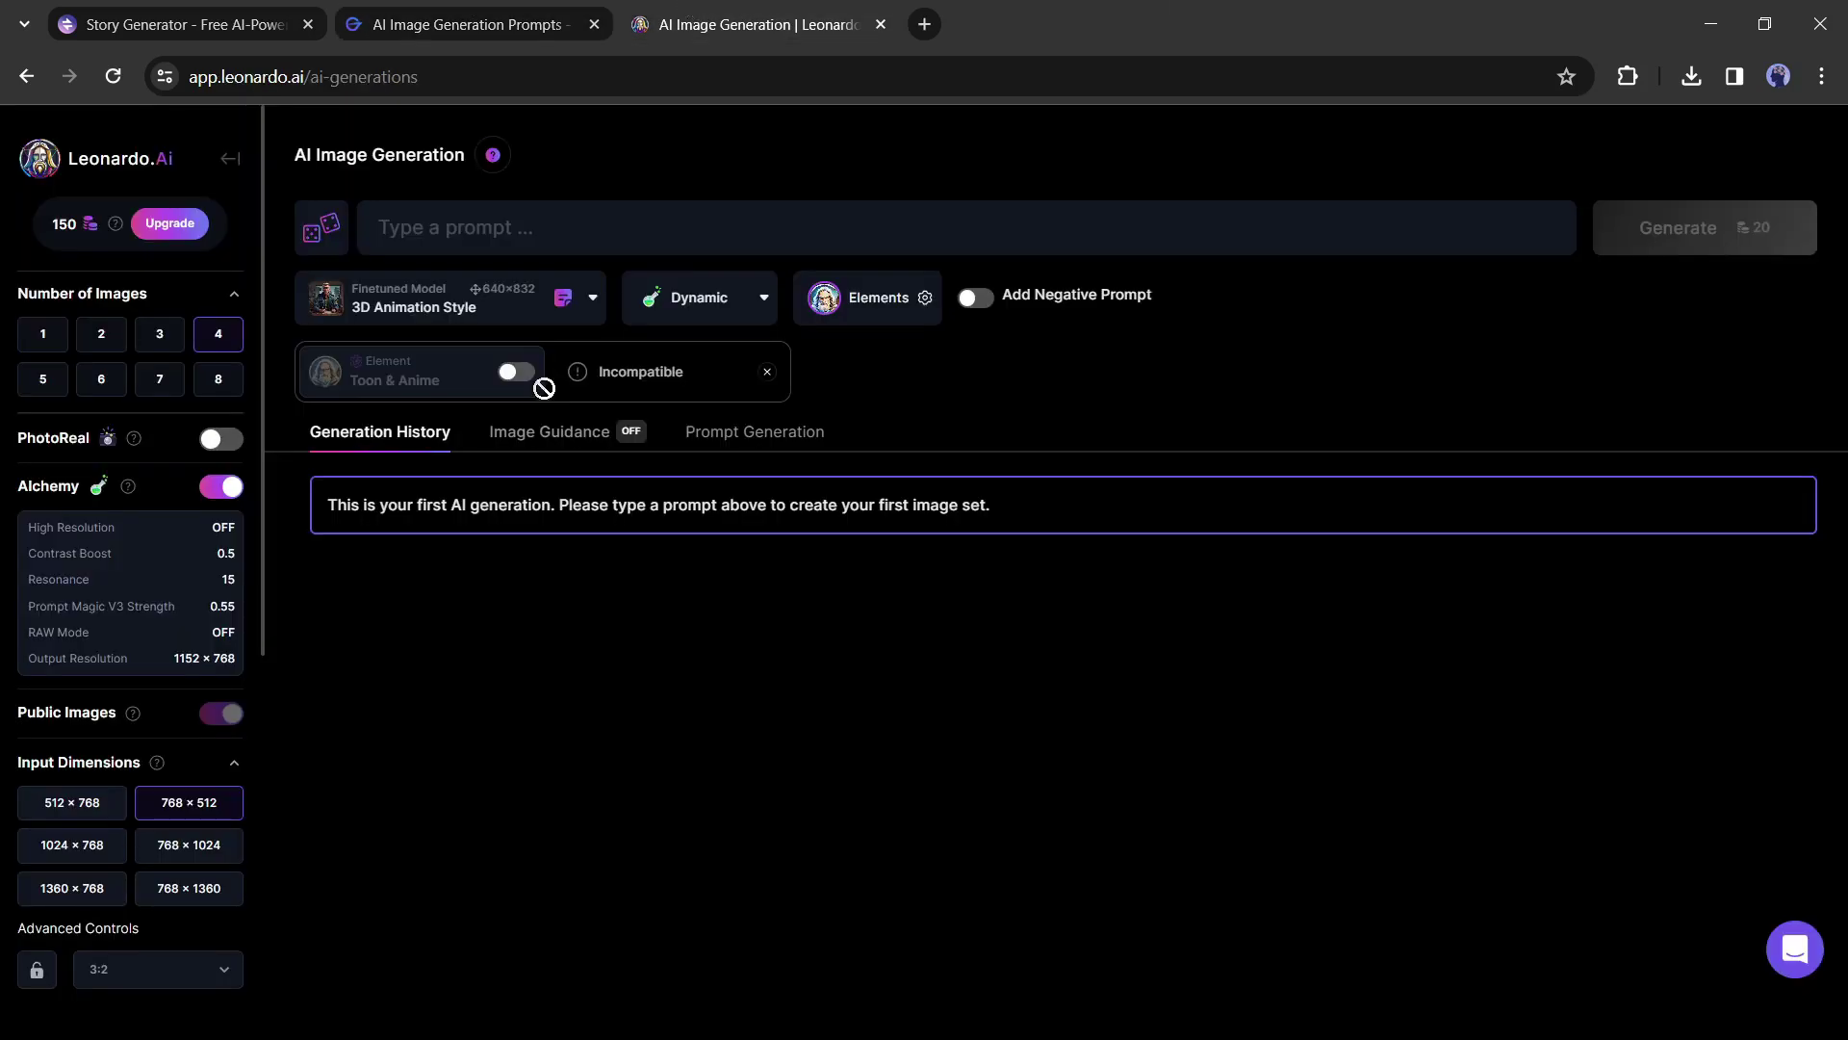
click(614, 240)
text(3D Animation, personality:[Illustrate a wide shot of a quiet suburban town on a sunny day. The houses are neatly lined with manicured lawns, and the streets are empty. Convey a sense of tranquility and normality, setting the stage for the unexpected adventure that is about to unfold] unreal engine, hyper real)
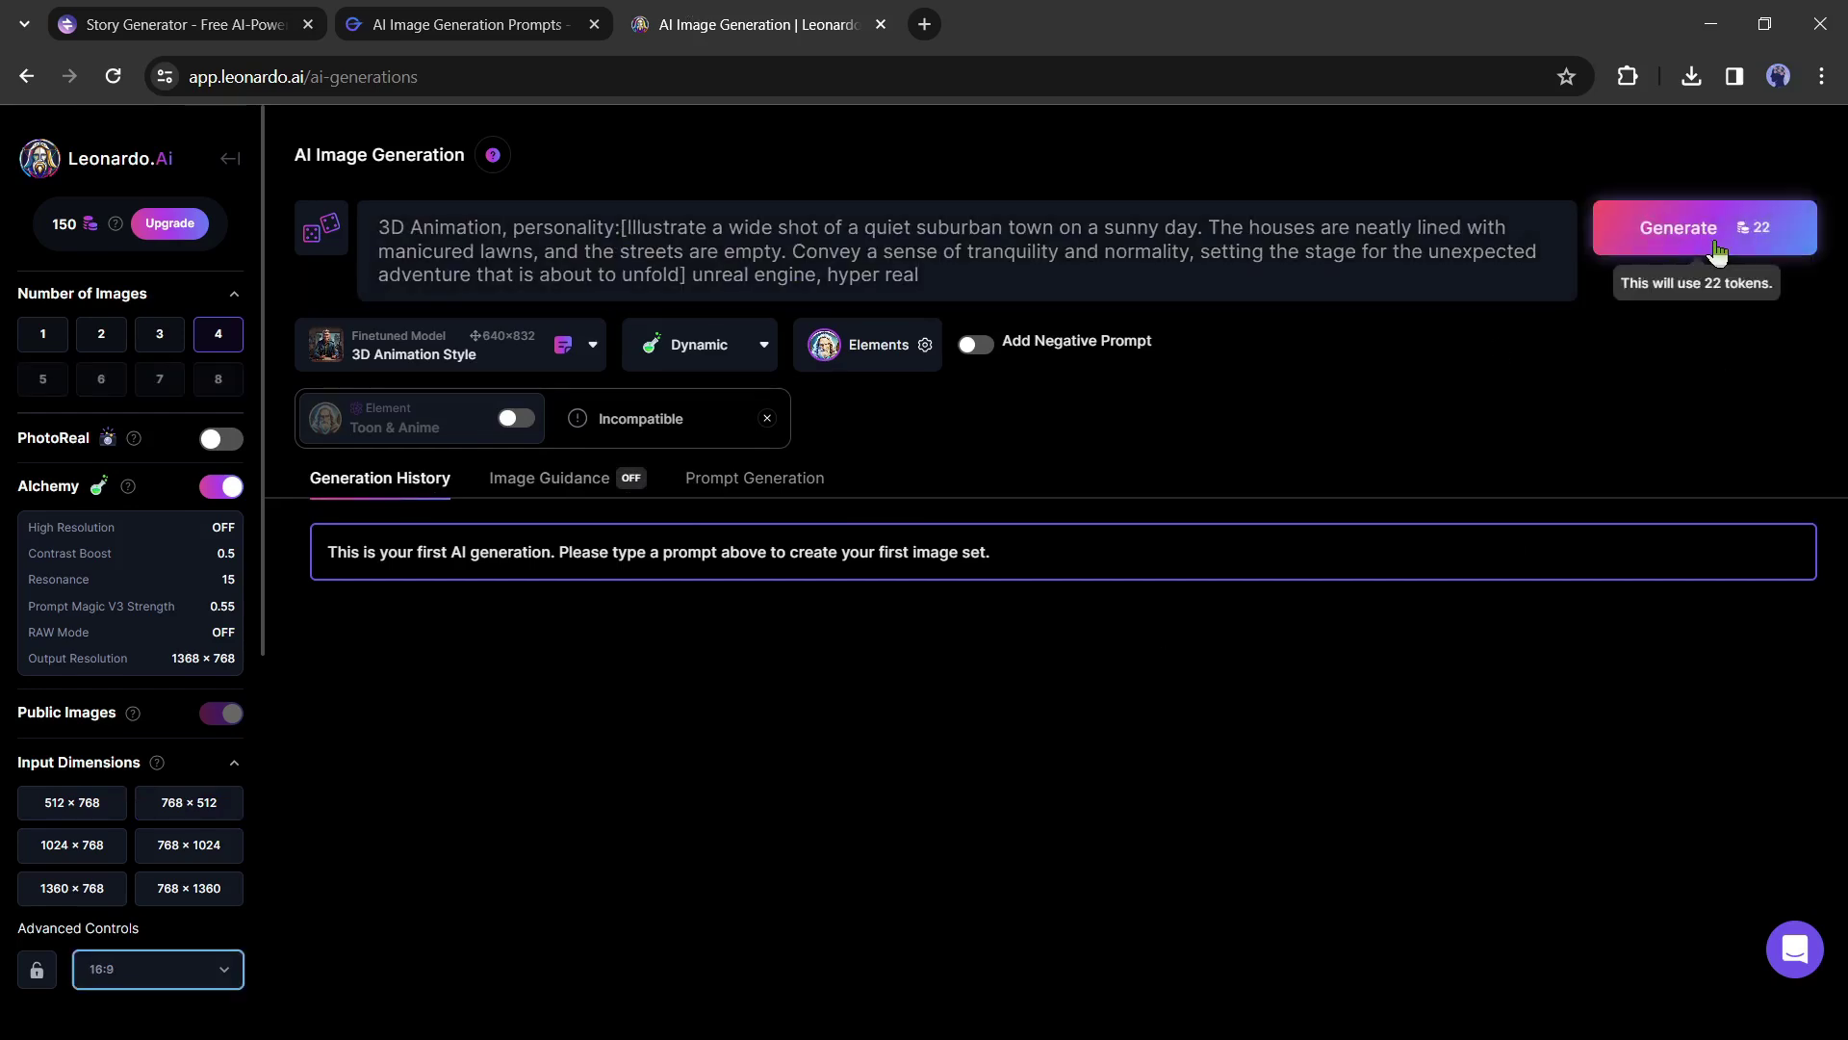
click(1718, 252)
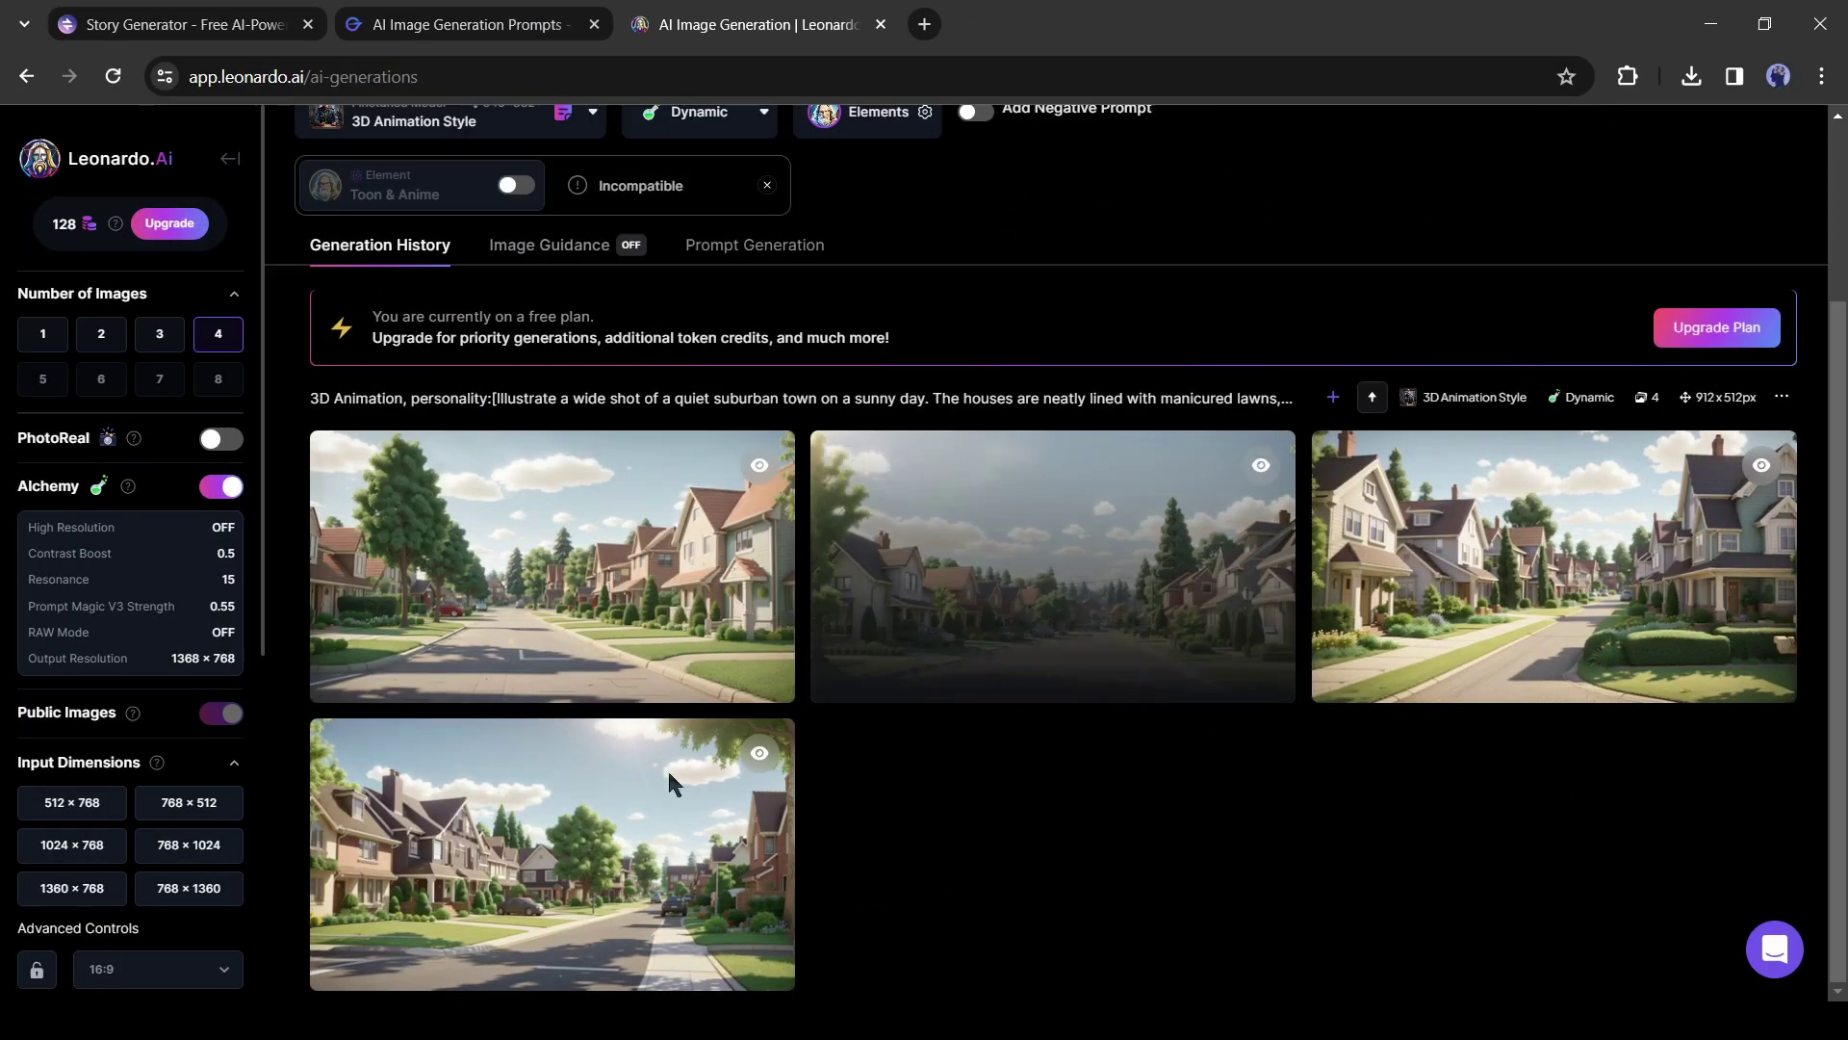
Preview a suburban-street image and download the generated suburban-street images.
click(487, 844)
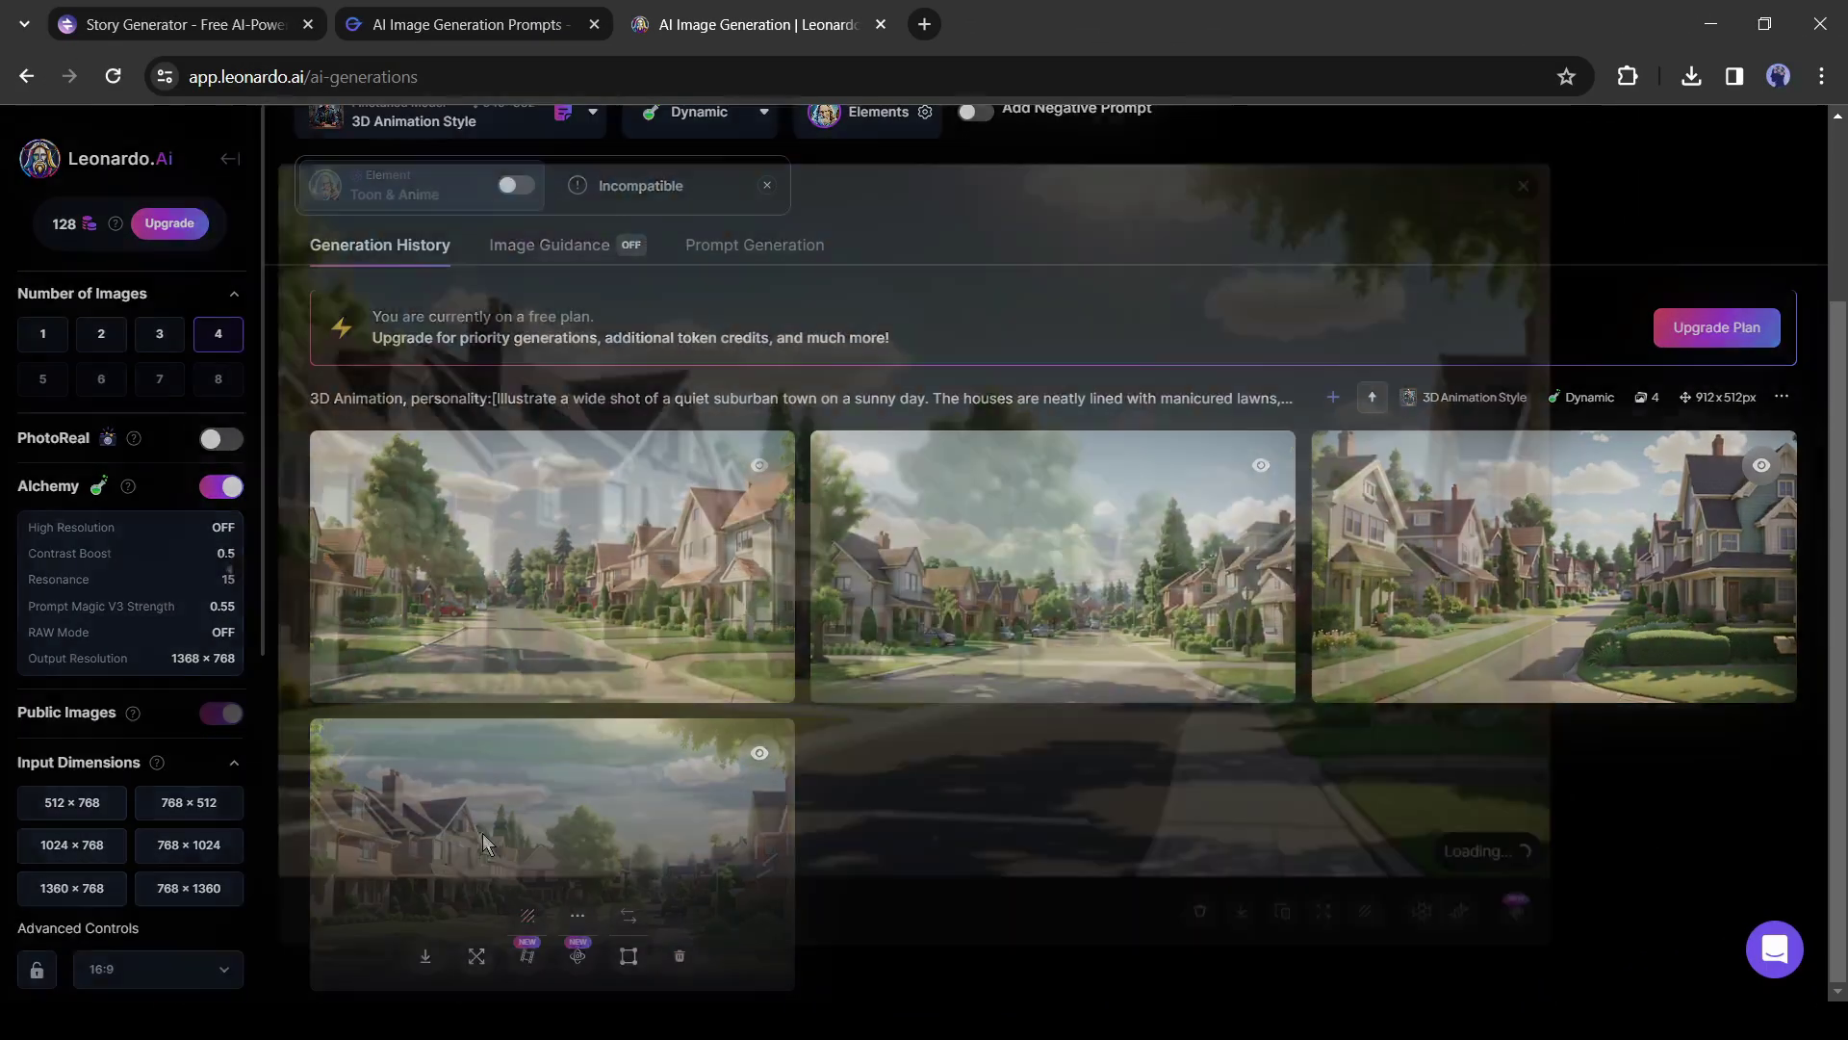
click(1649, 390)
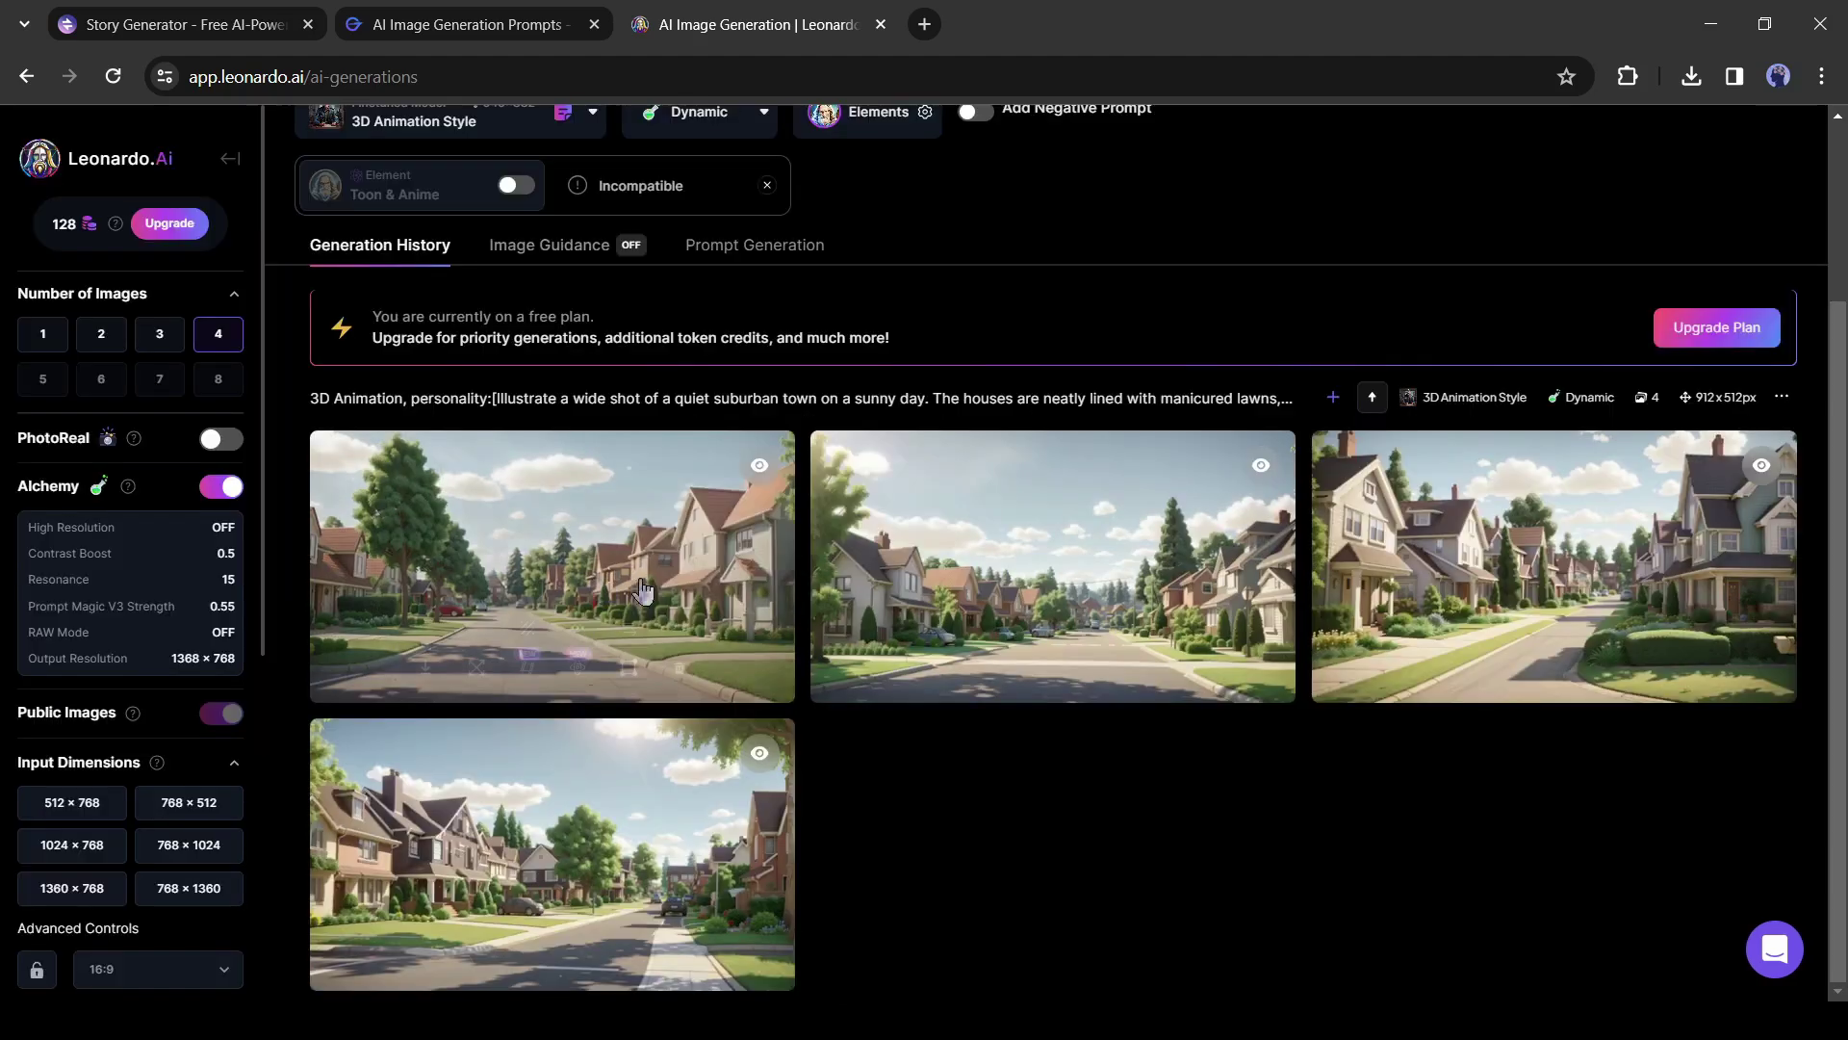
click(926, 672)
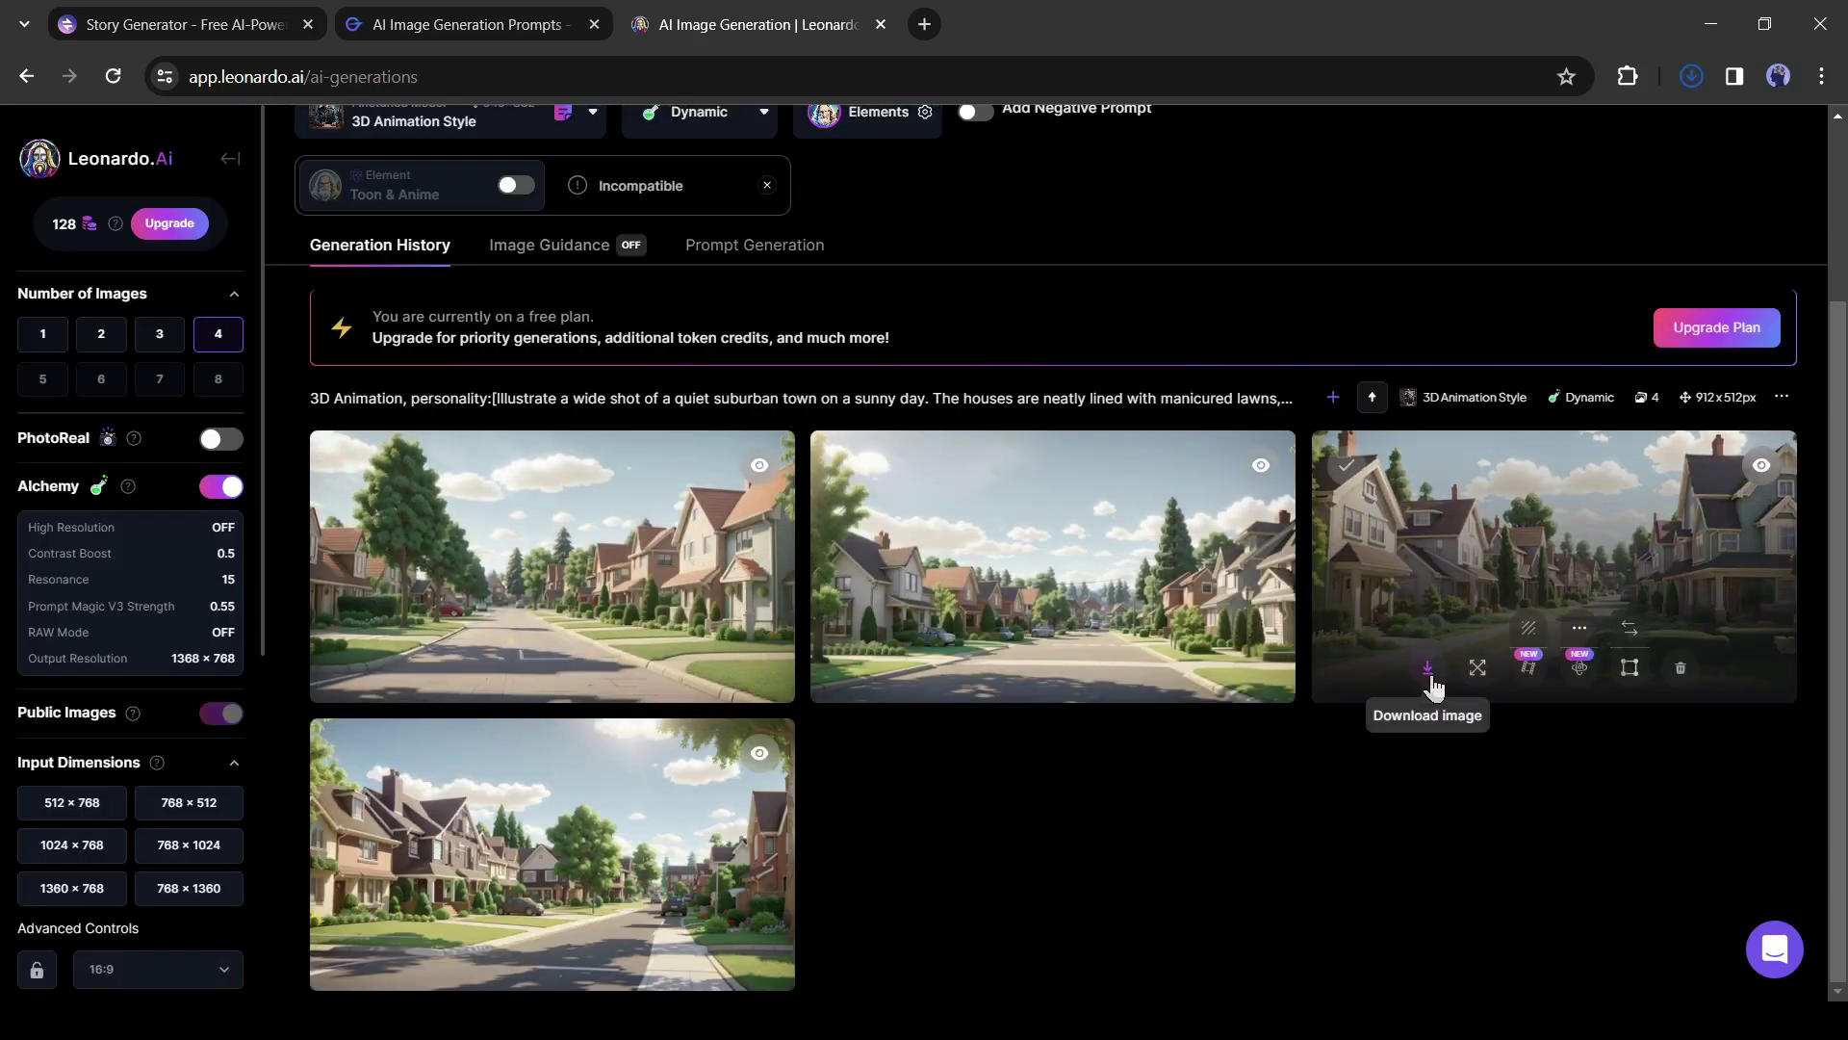
click(1426, 667)
click(425, 955)
Copy the close-up prompt of Max and Emily's faces from GravityWrite.
scroll(376, 427, up, 3)
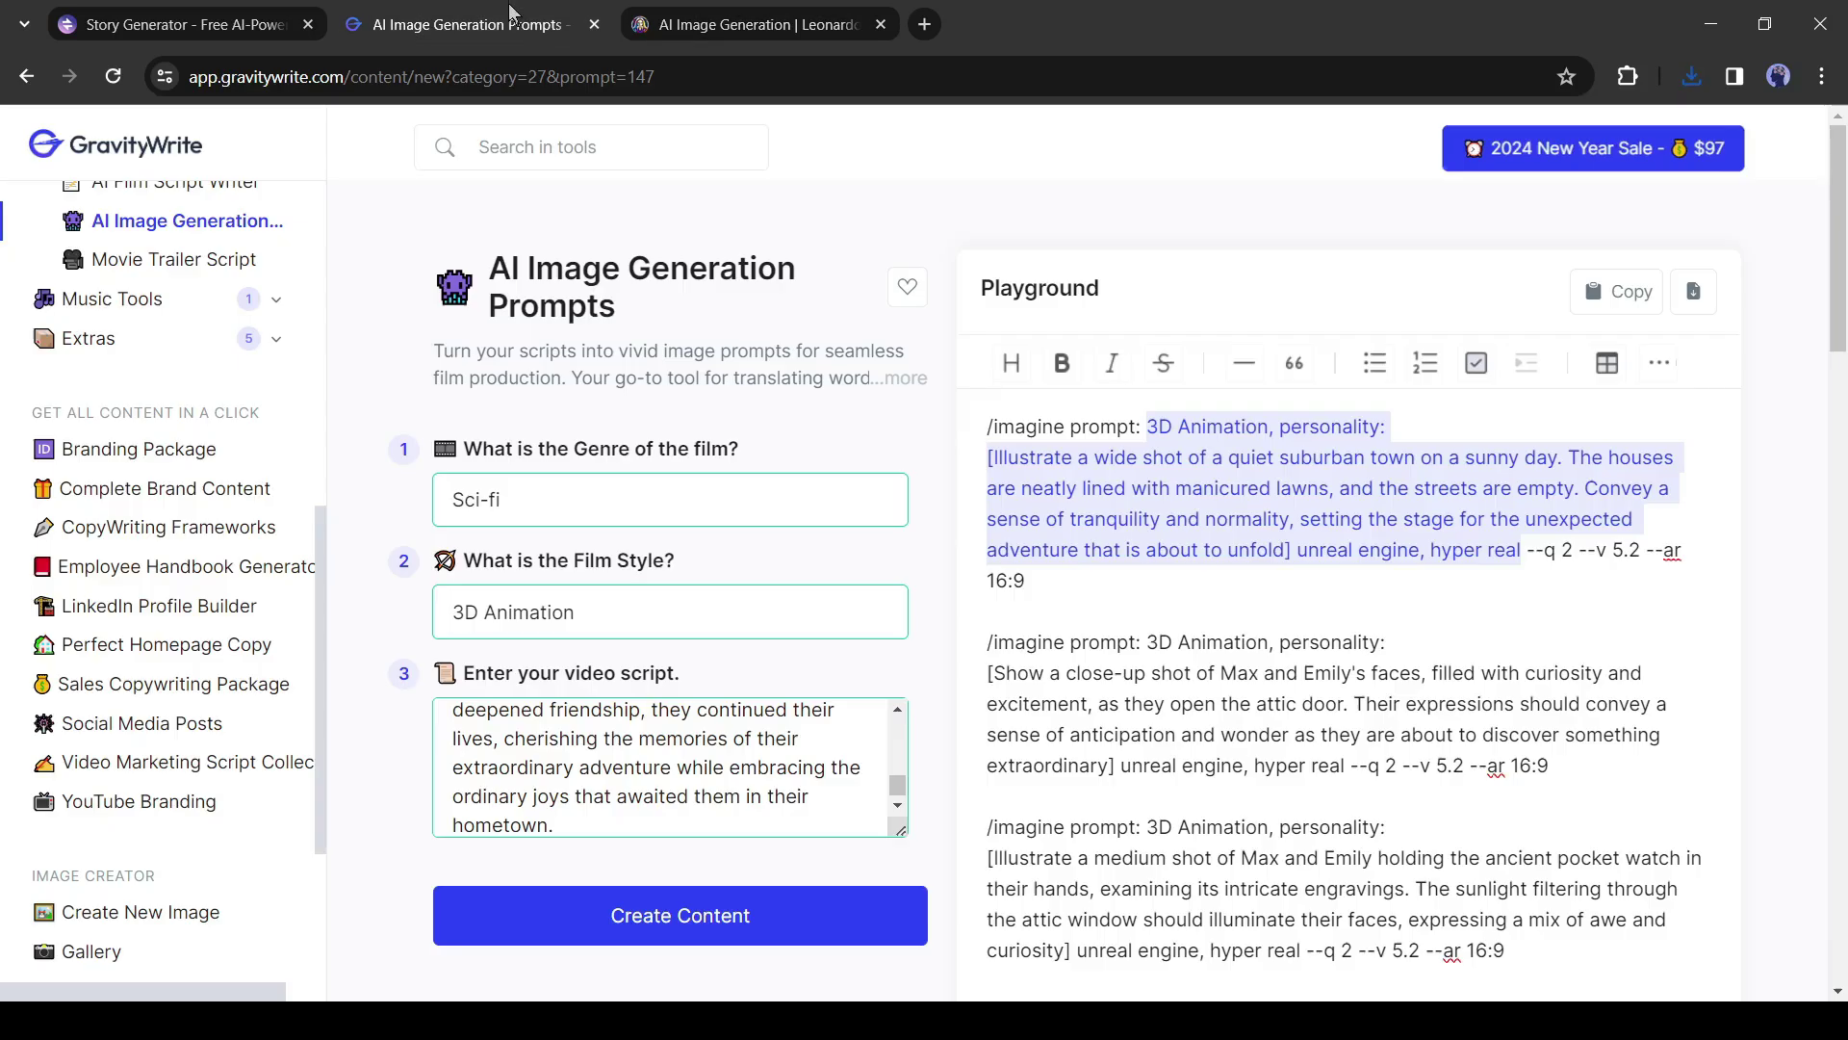
click(472, 24)
drag(1152, 524, 1334, 643)
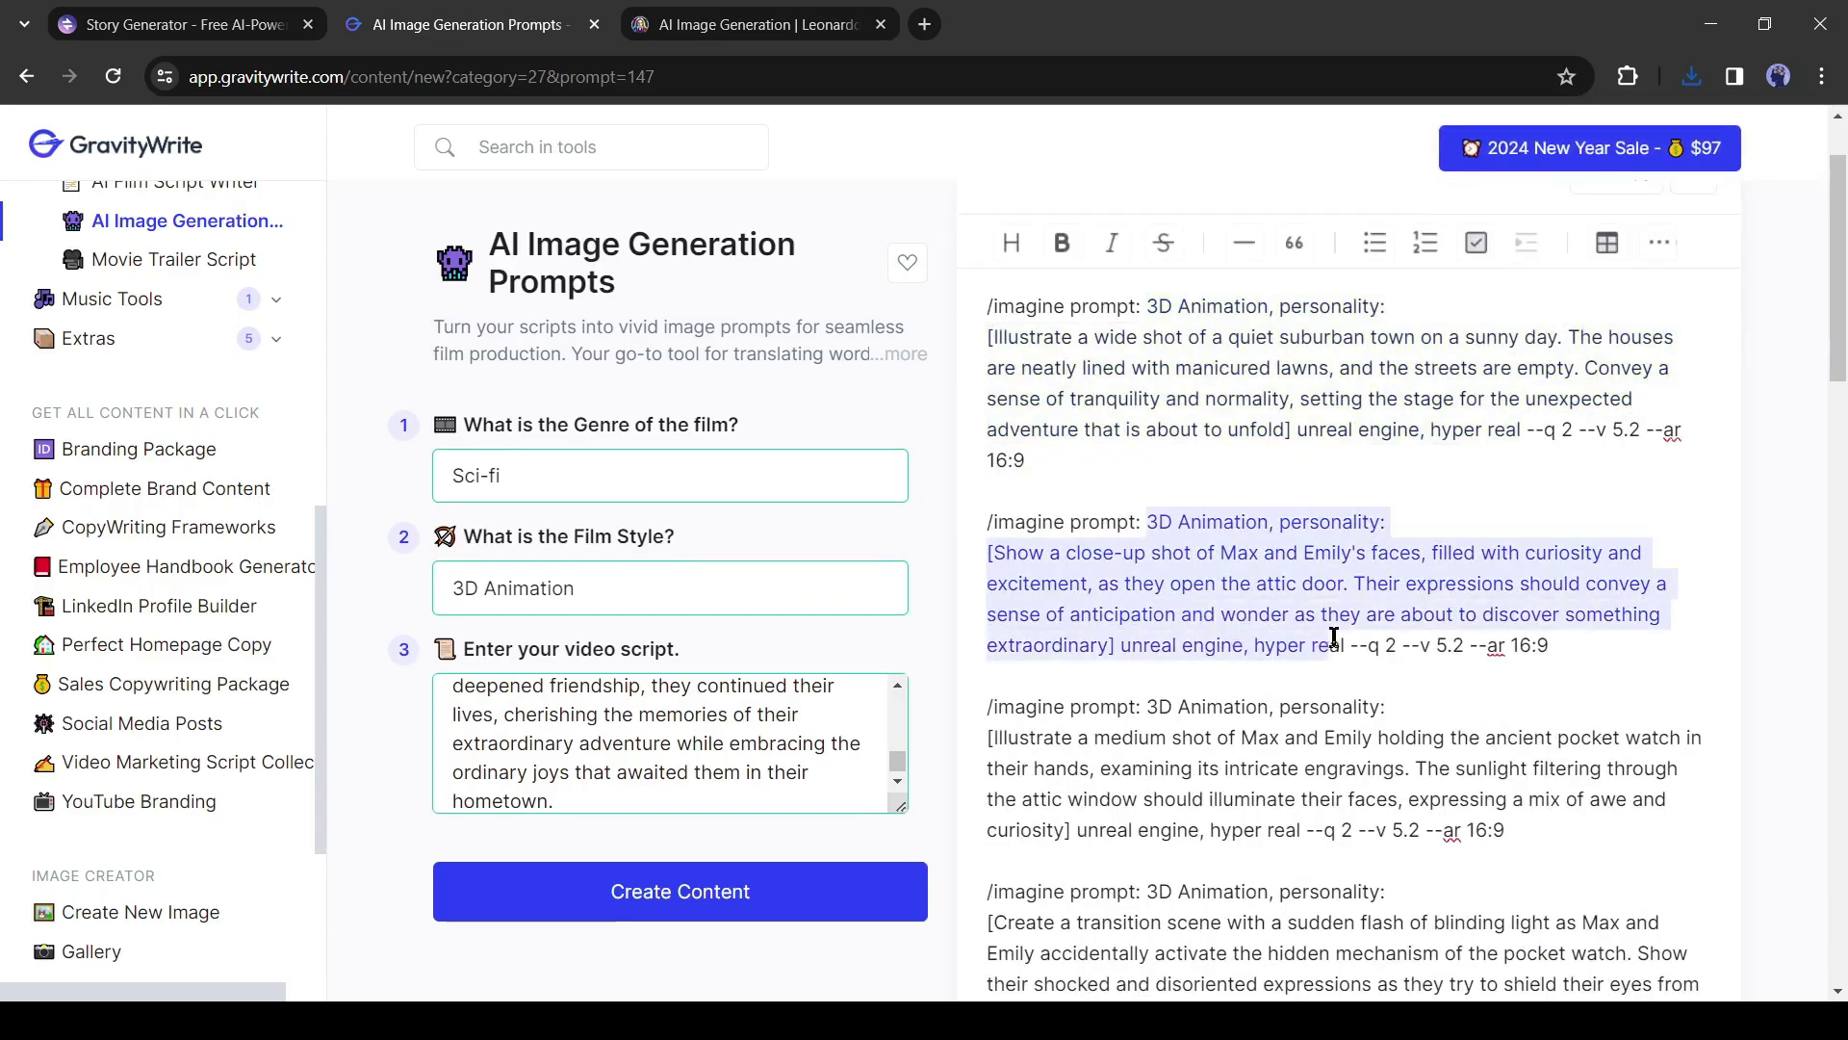
key(ctrl+c)
Replace Leonardo's old prompt with the close-up prompt and generate four new images.
click(760, 24)
key(ctrl+a)
key(ctrl+v)
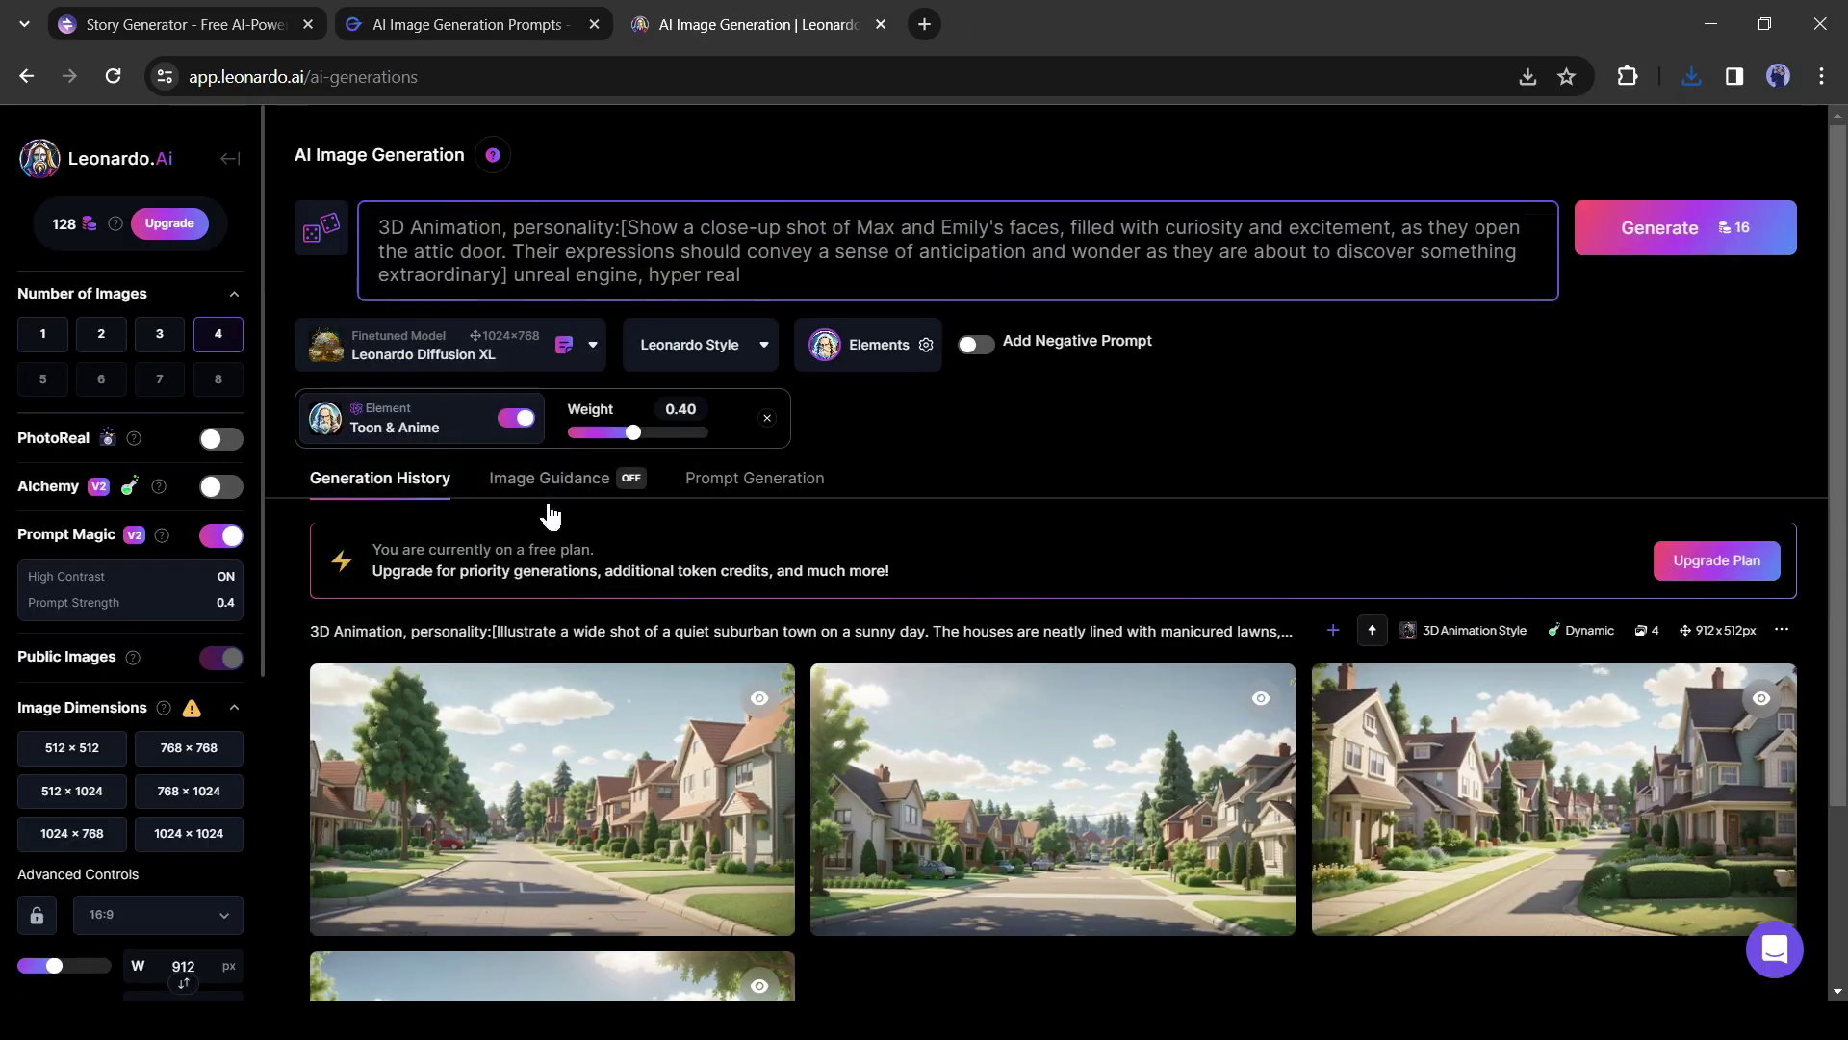
click(1659, 227)
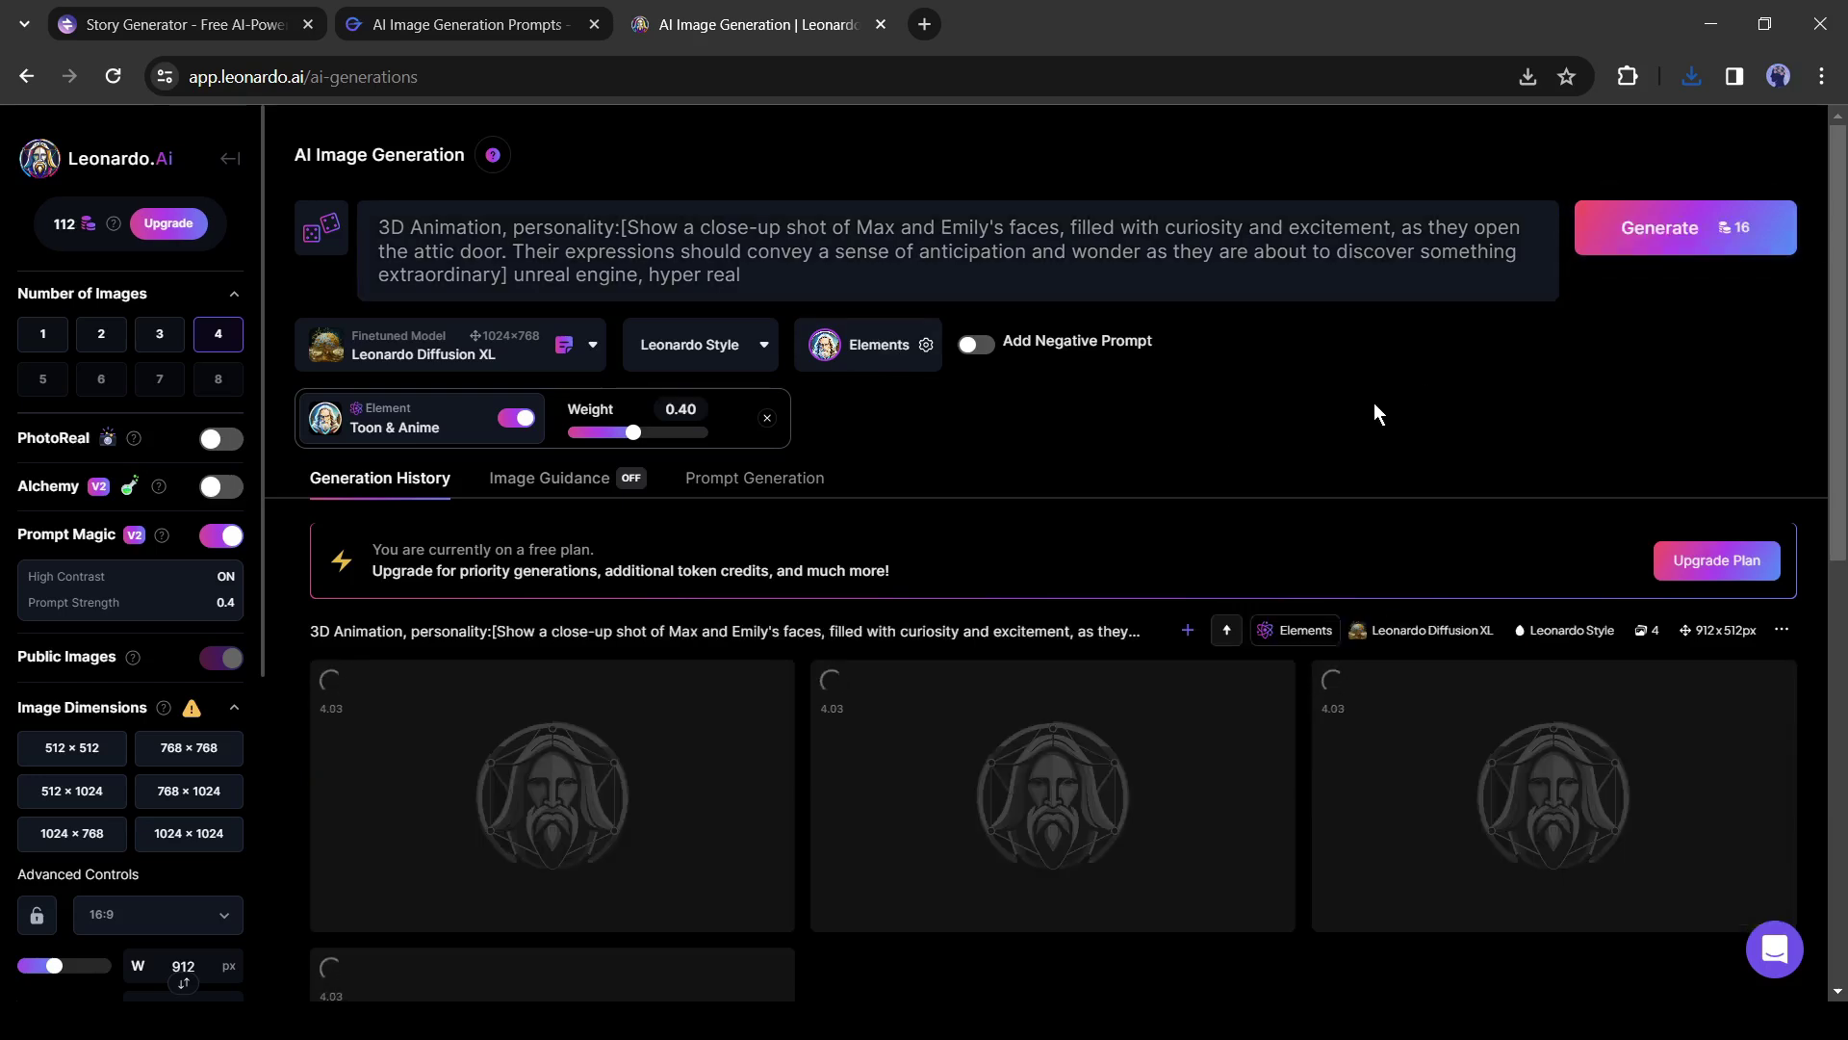
scroll(1347, 428, down, 5)
scroll(1157, 637, up, 2)
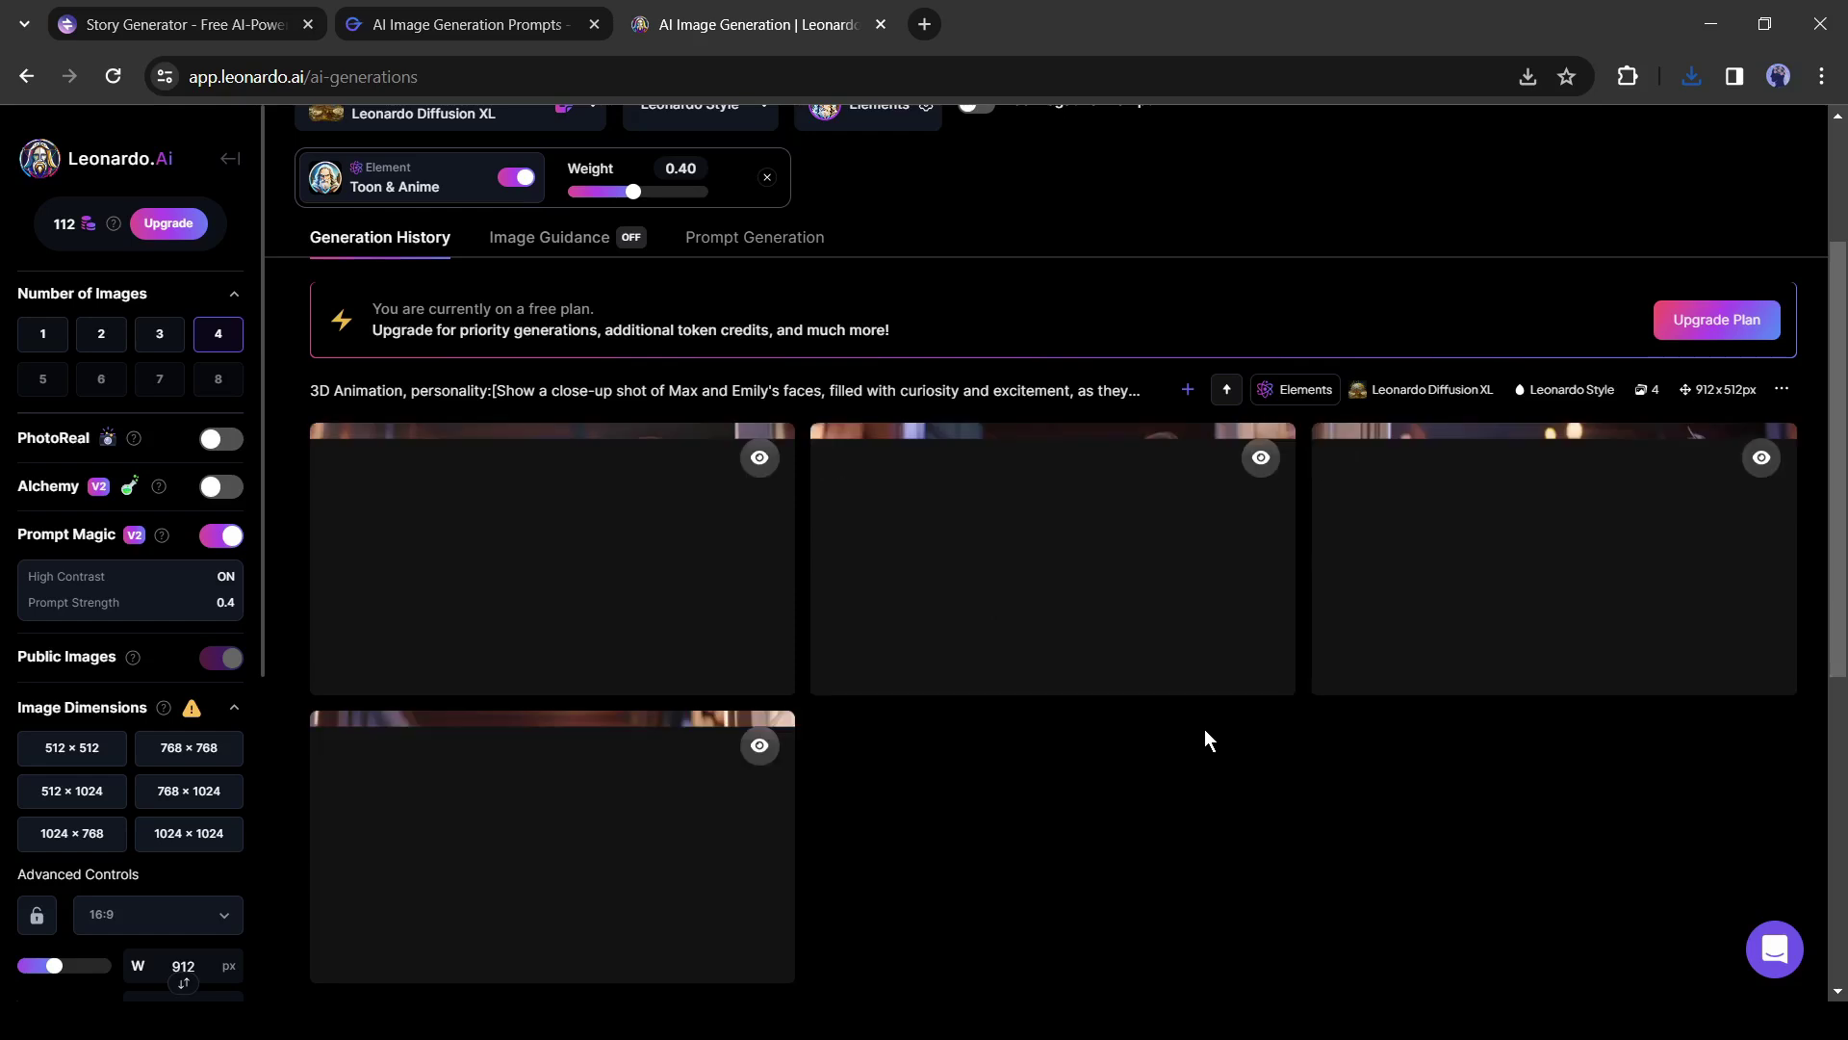
scroll(1136, 847, down, 3)
scroll(867, 577, up, 4)
scroll(722, 395, up, 2)
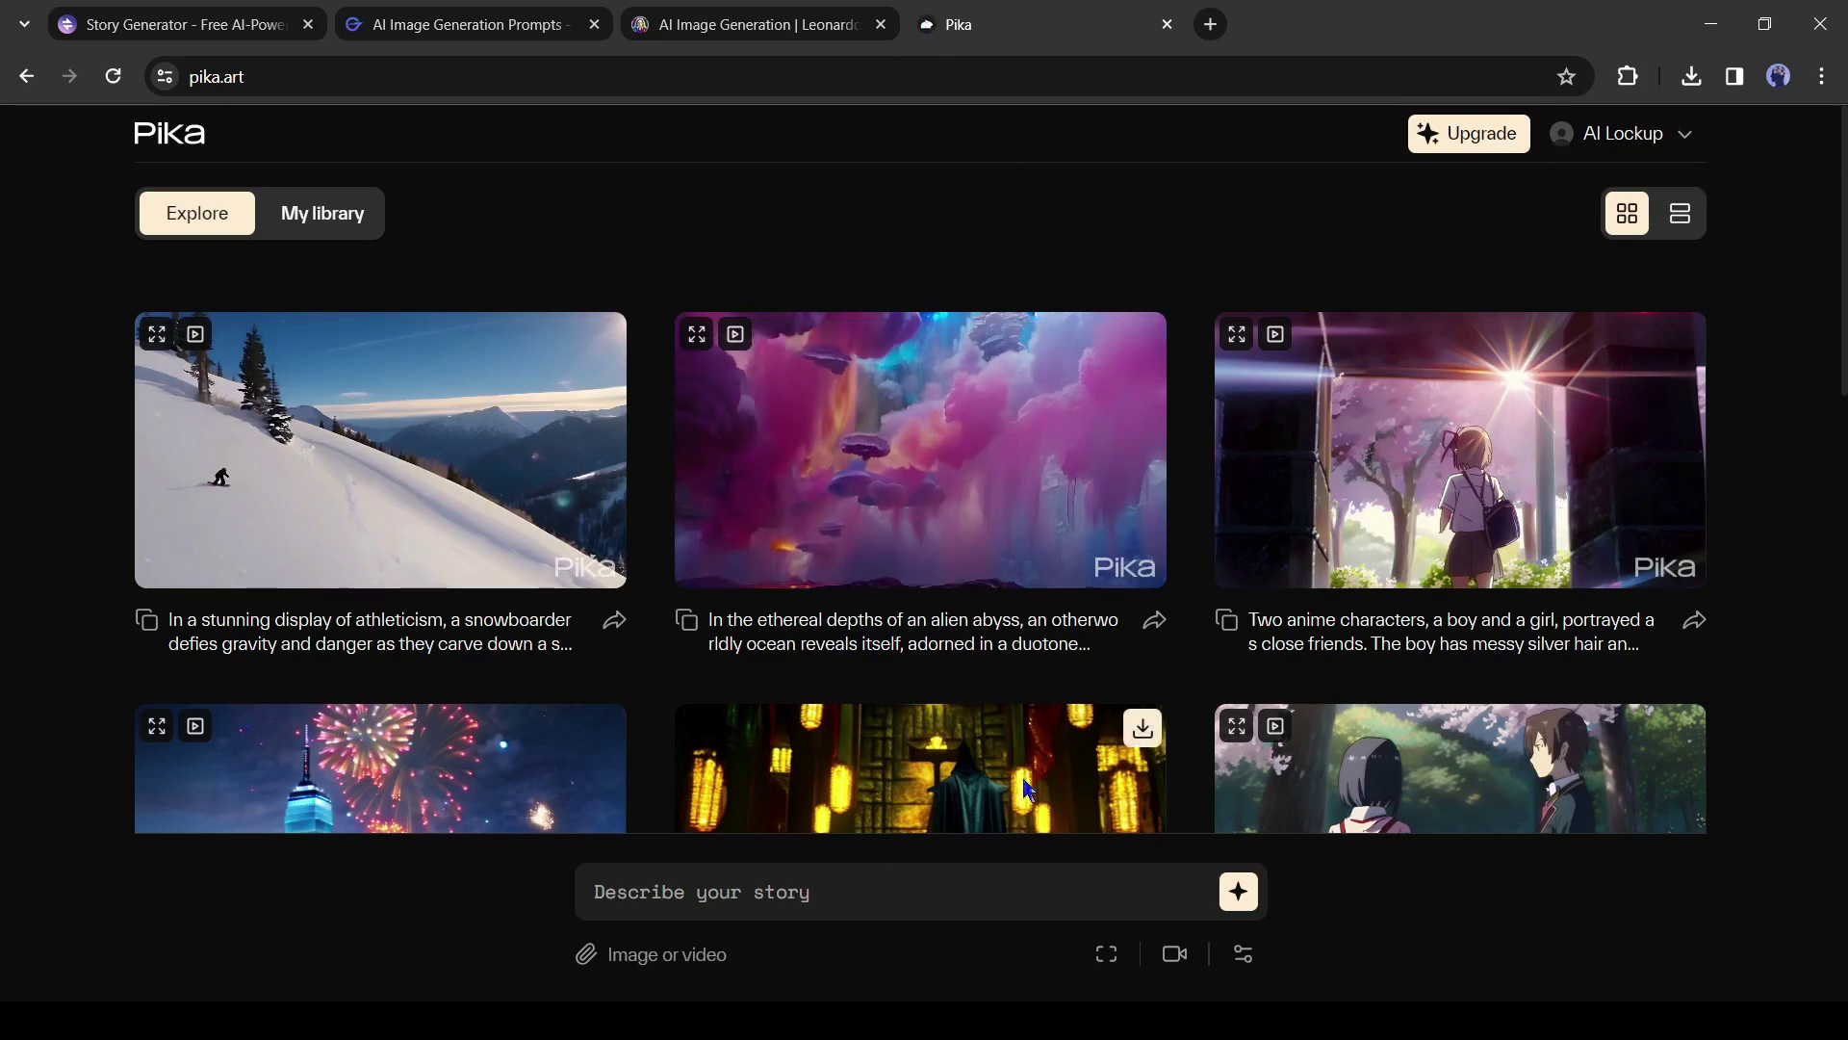
Attach the 1368x768 suburban-street image in Pika and select GravityWrite's first scene description.
click(664, 963)
key(Return)
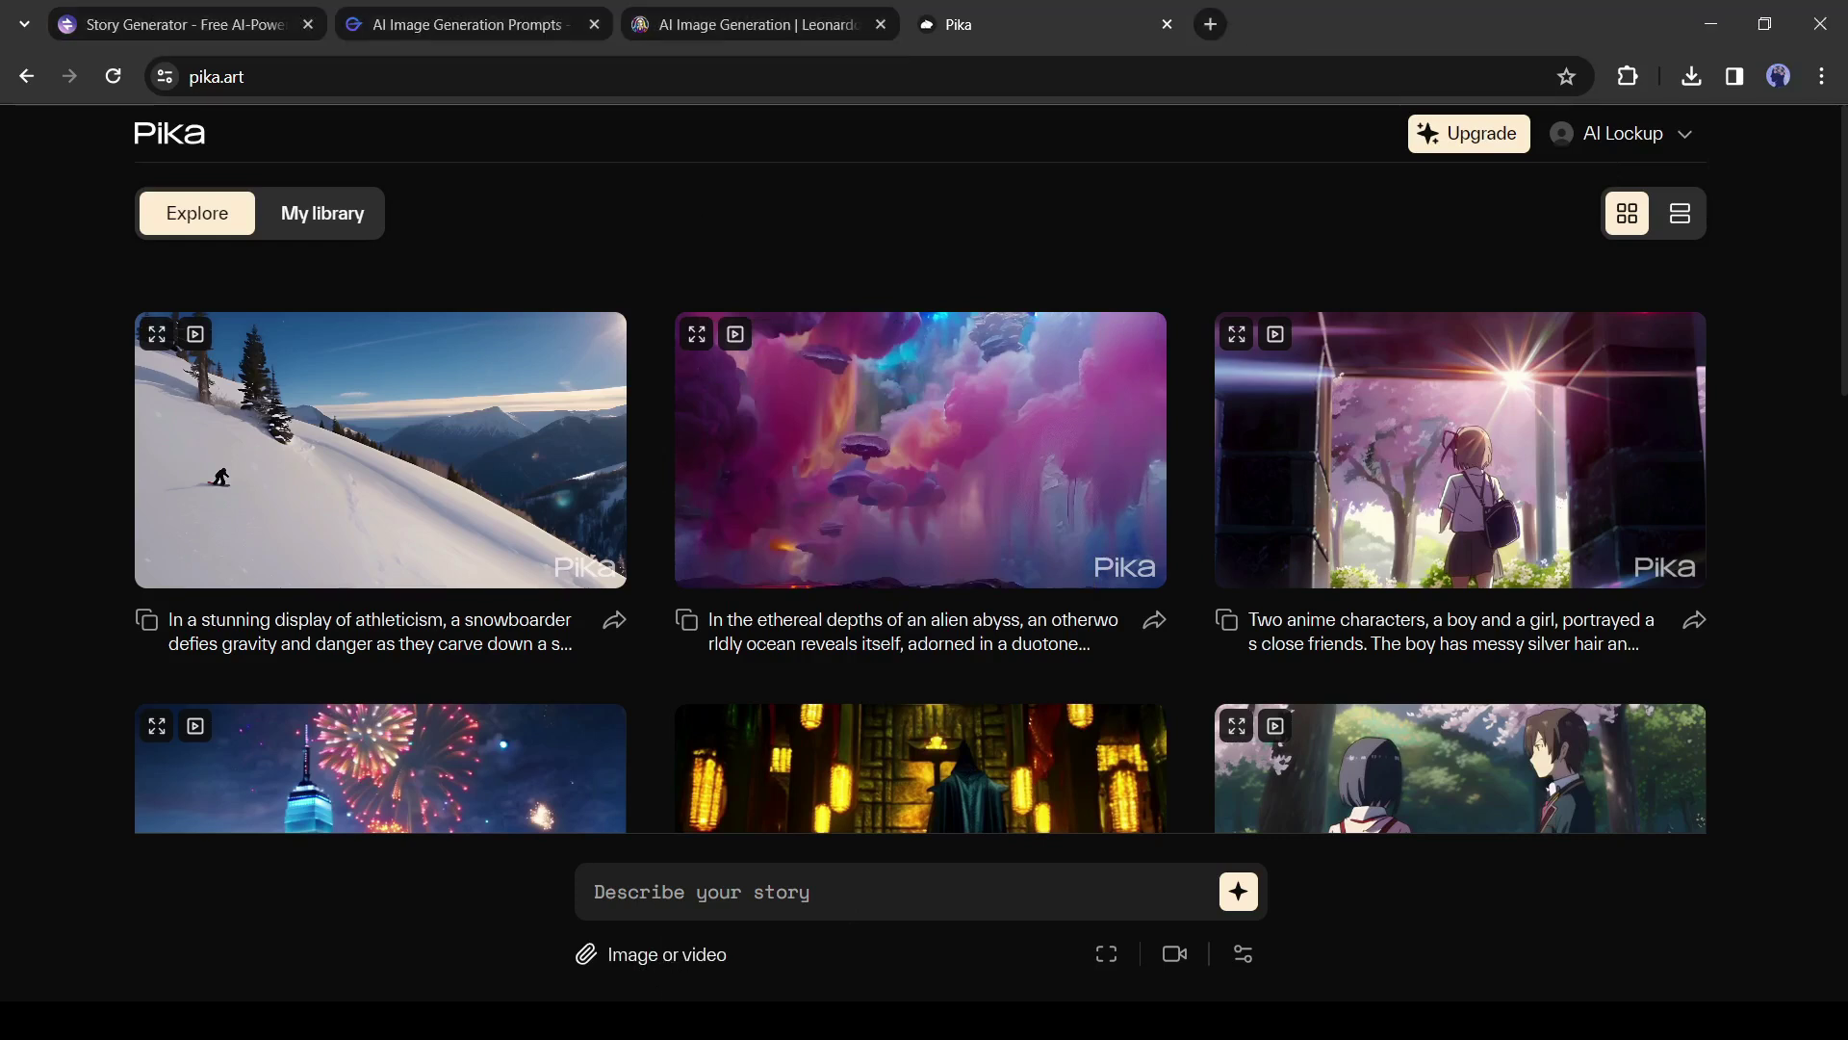
key(ctrl+2)
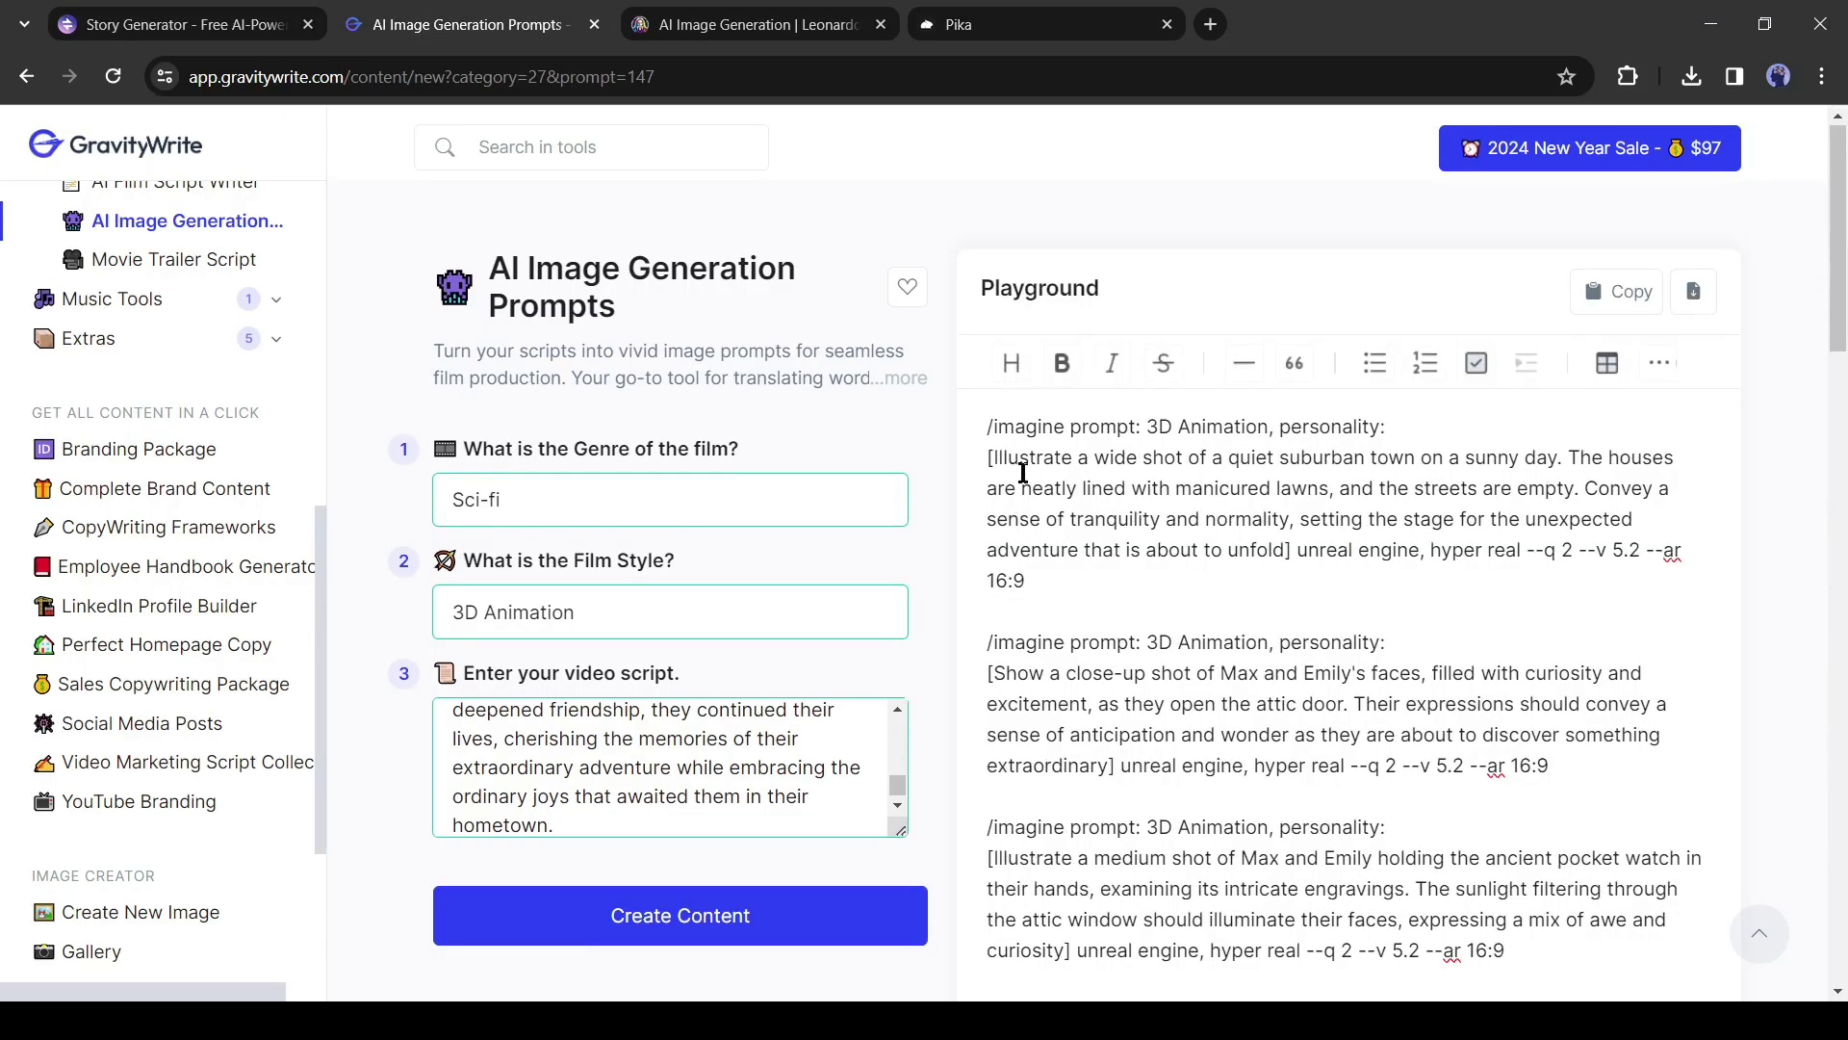
drag(1076, 459, 1292, 551)
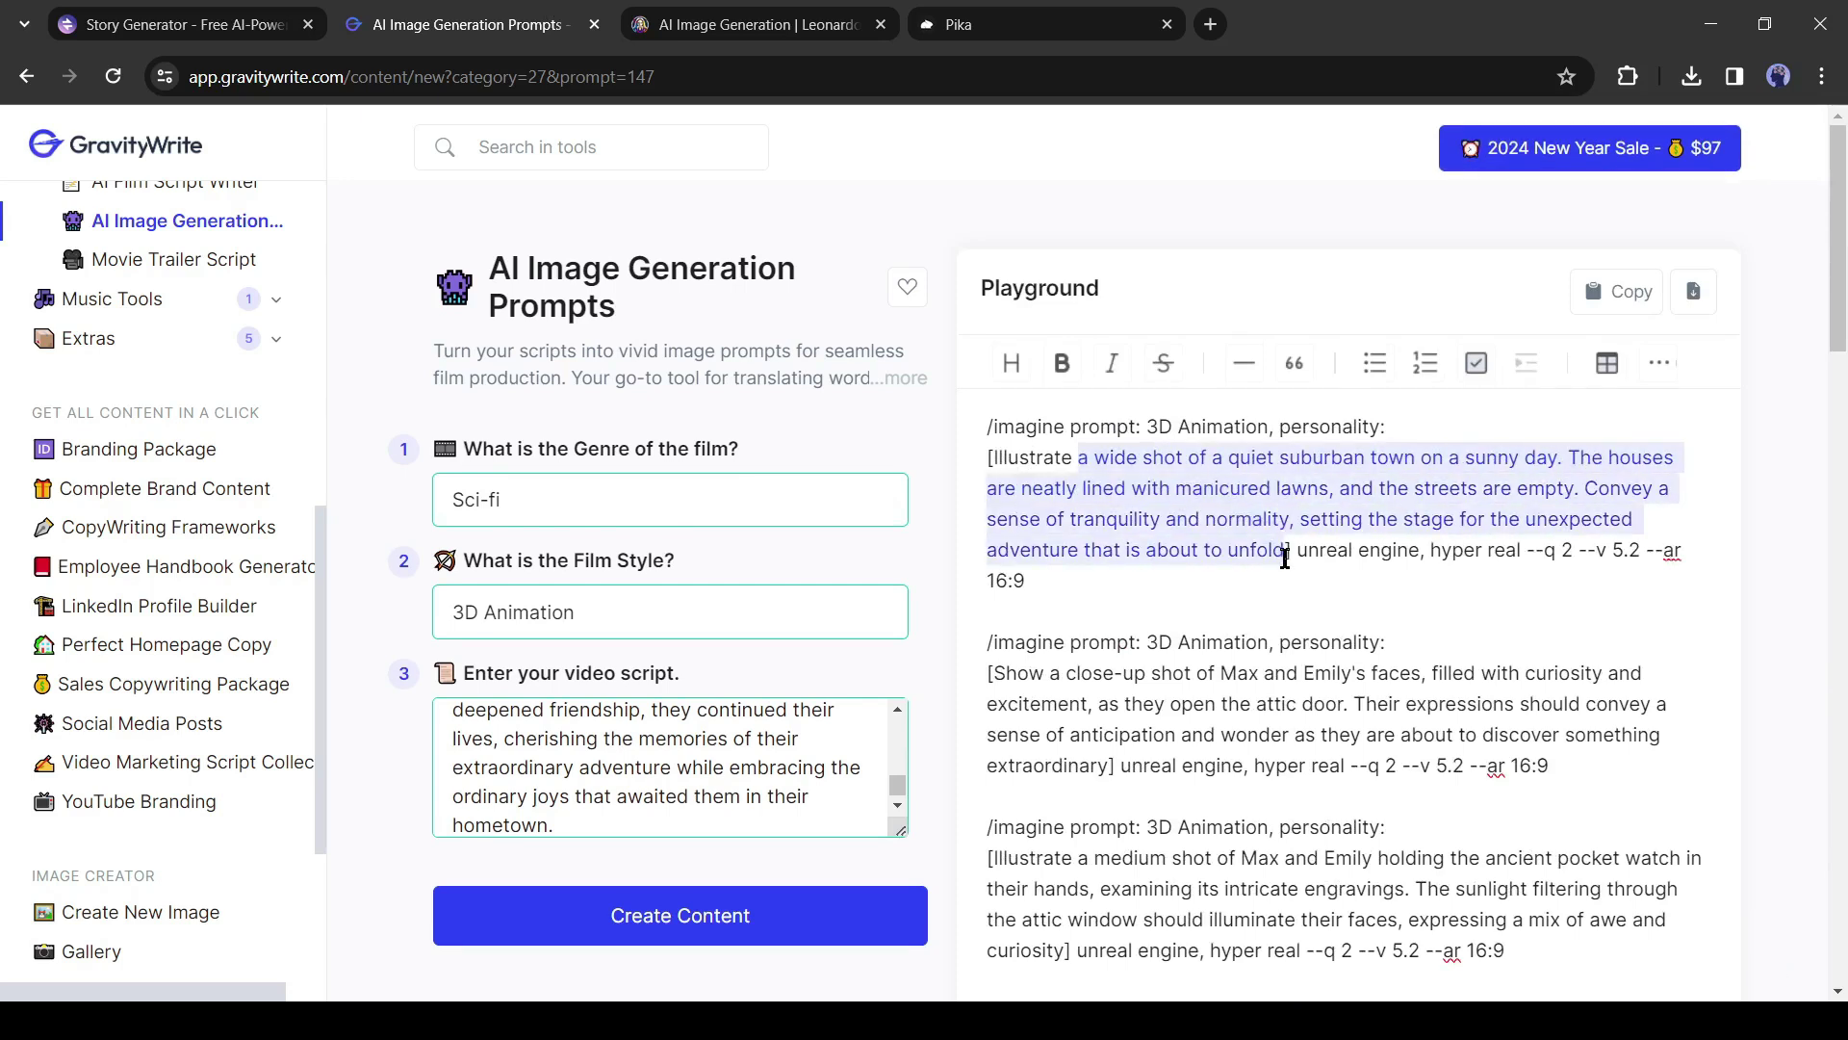
click(1040, 24)
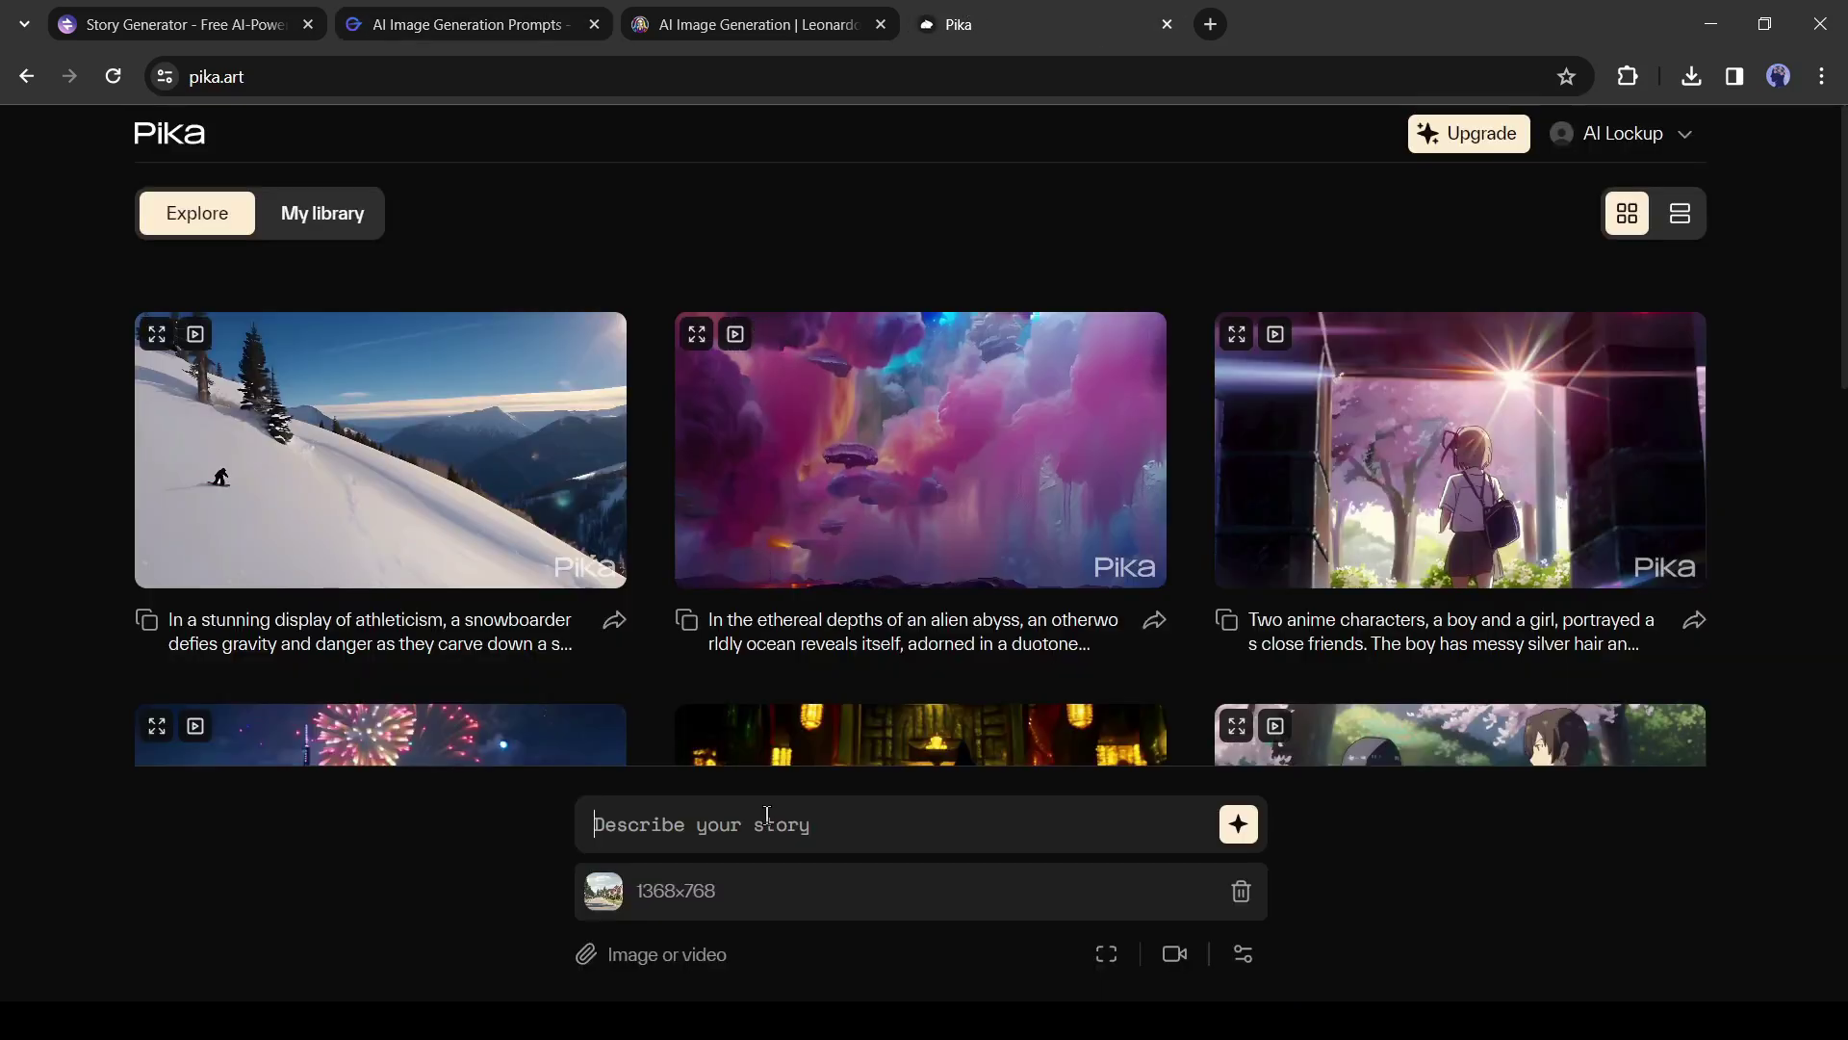
Paste the quiet-suburb description into Pika's story box and set the camera to pan right and rotate clockwise.
key(ctrl+v)
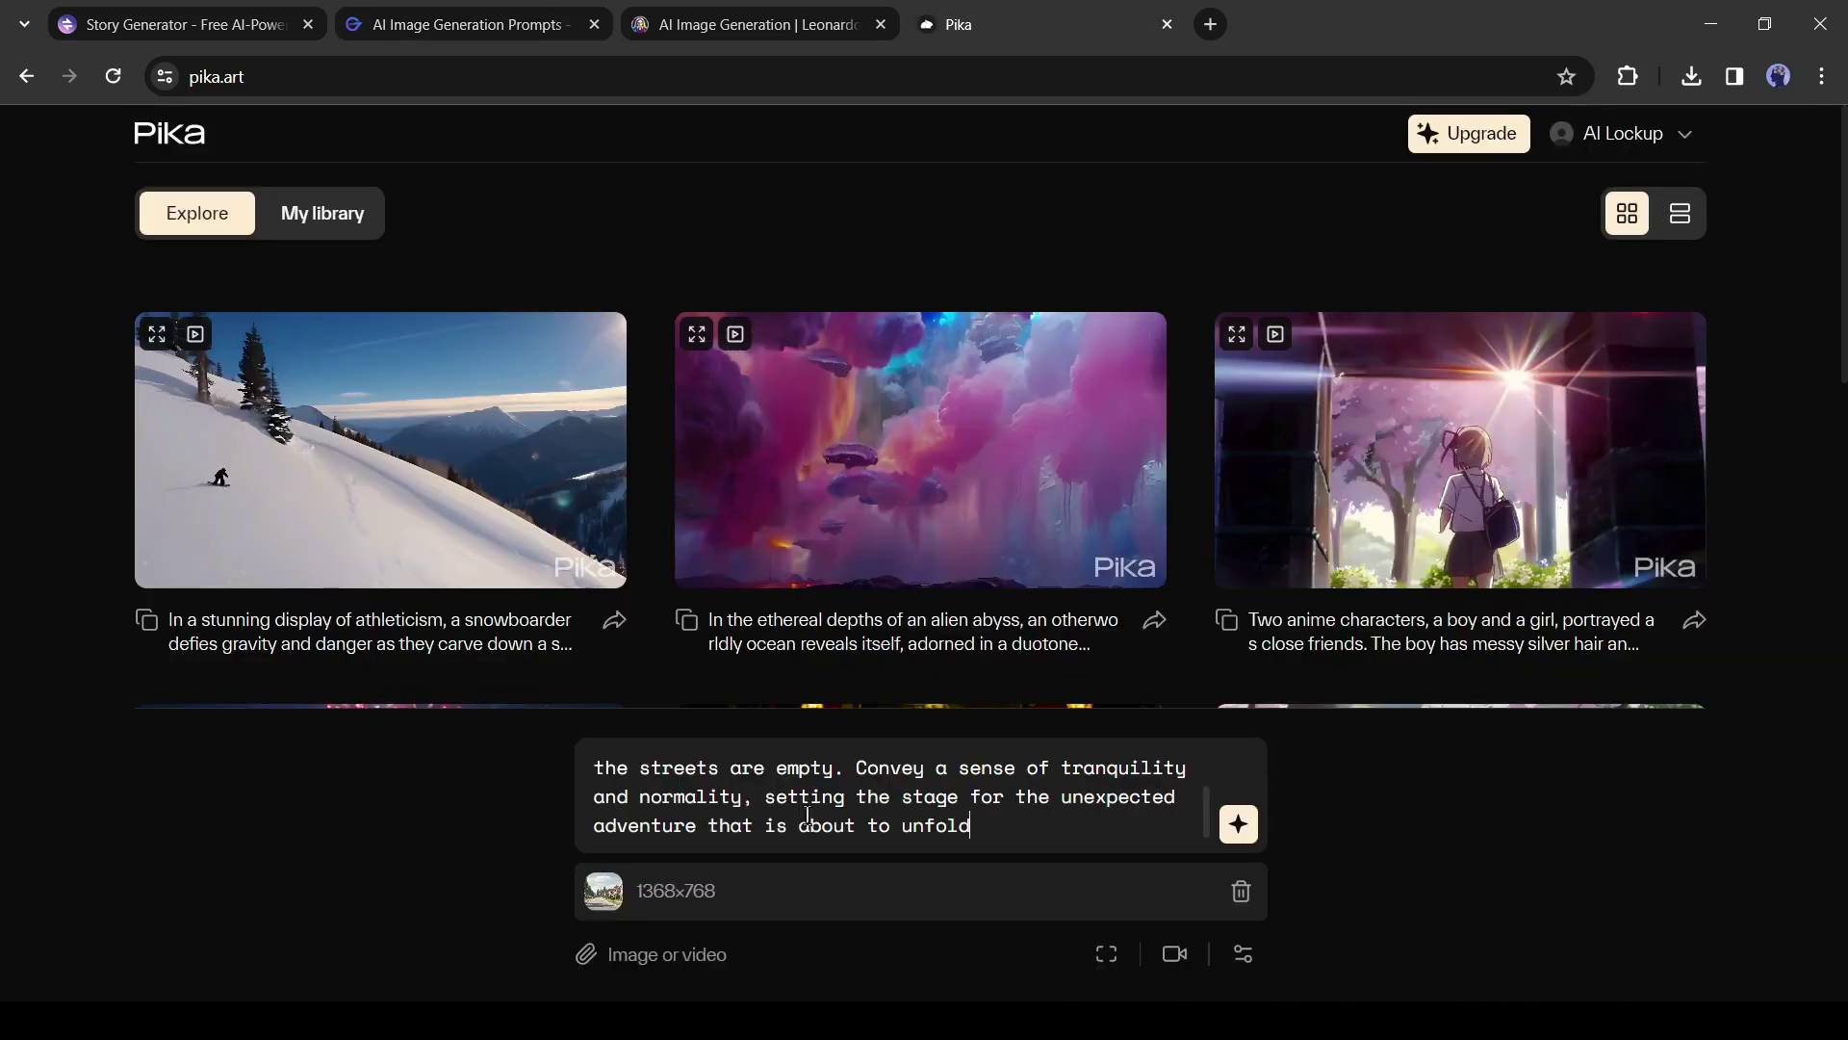
click(1106, 963)
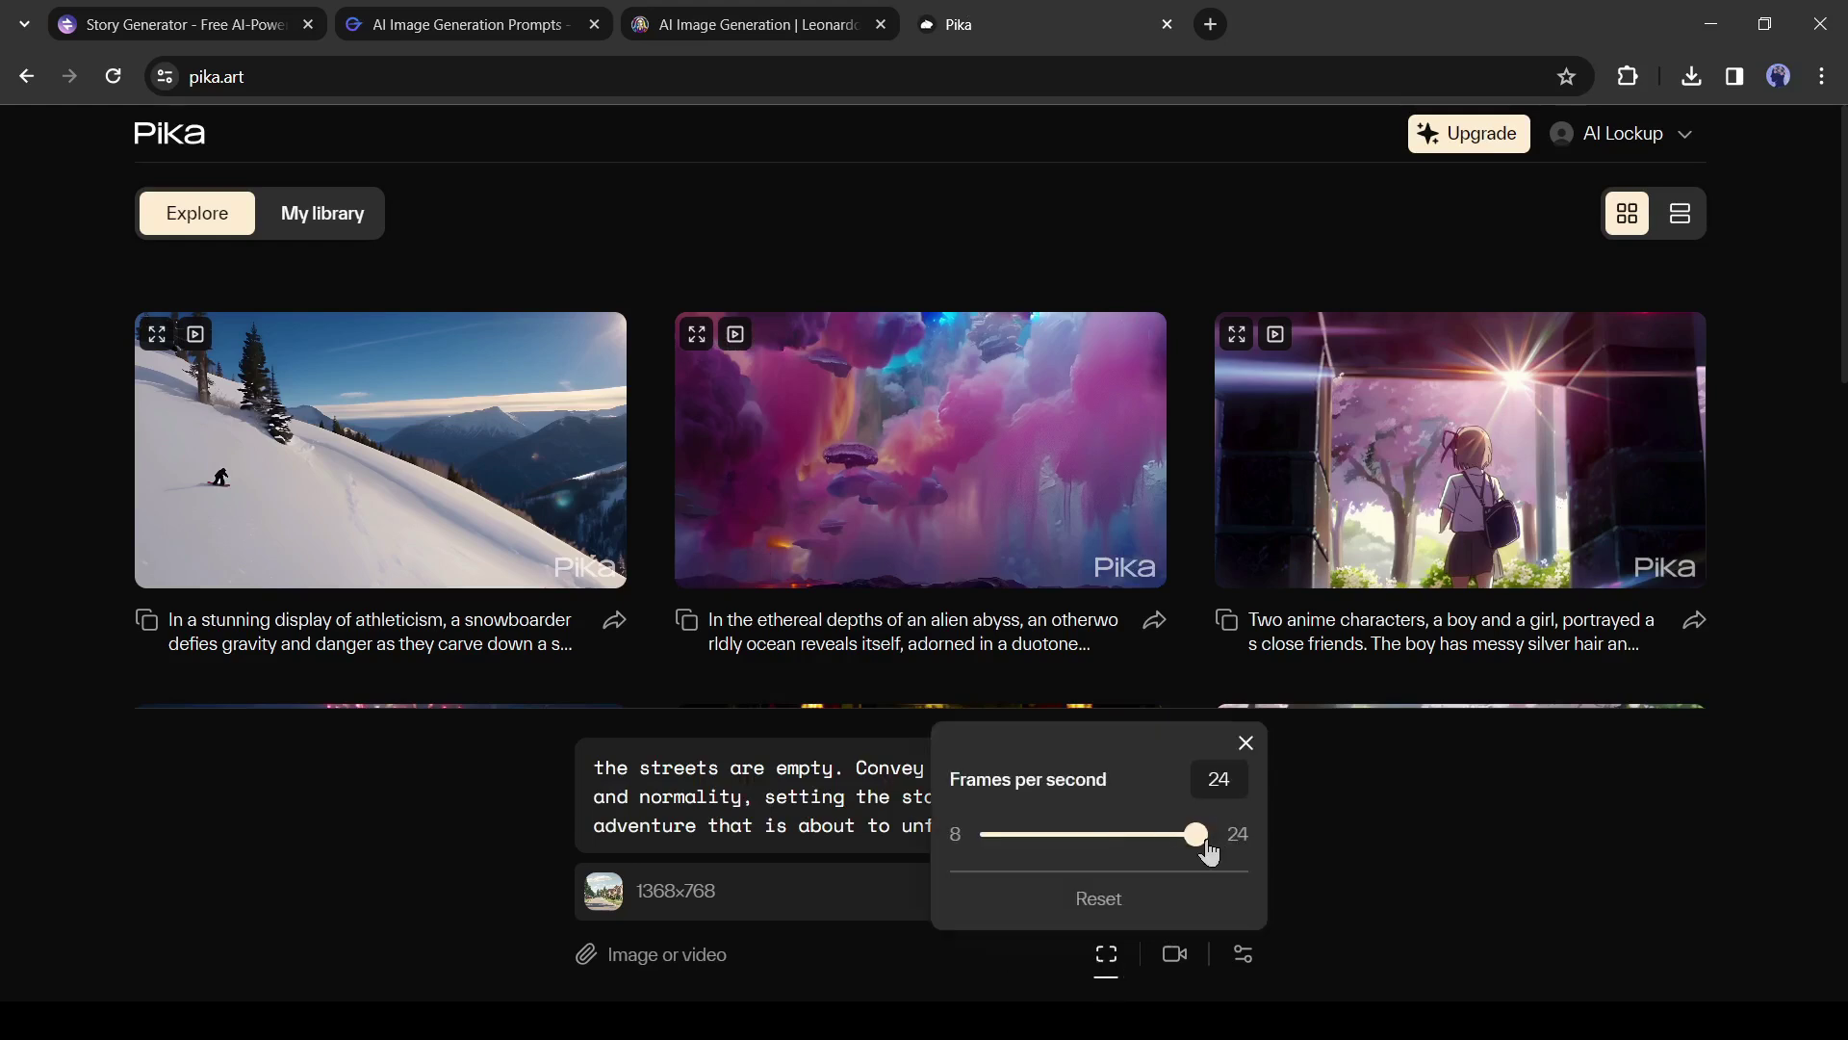
click(1175, 963)
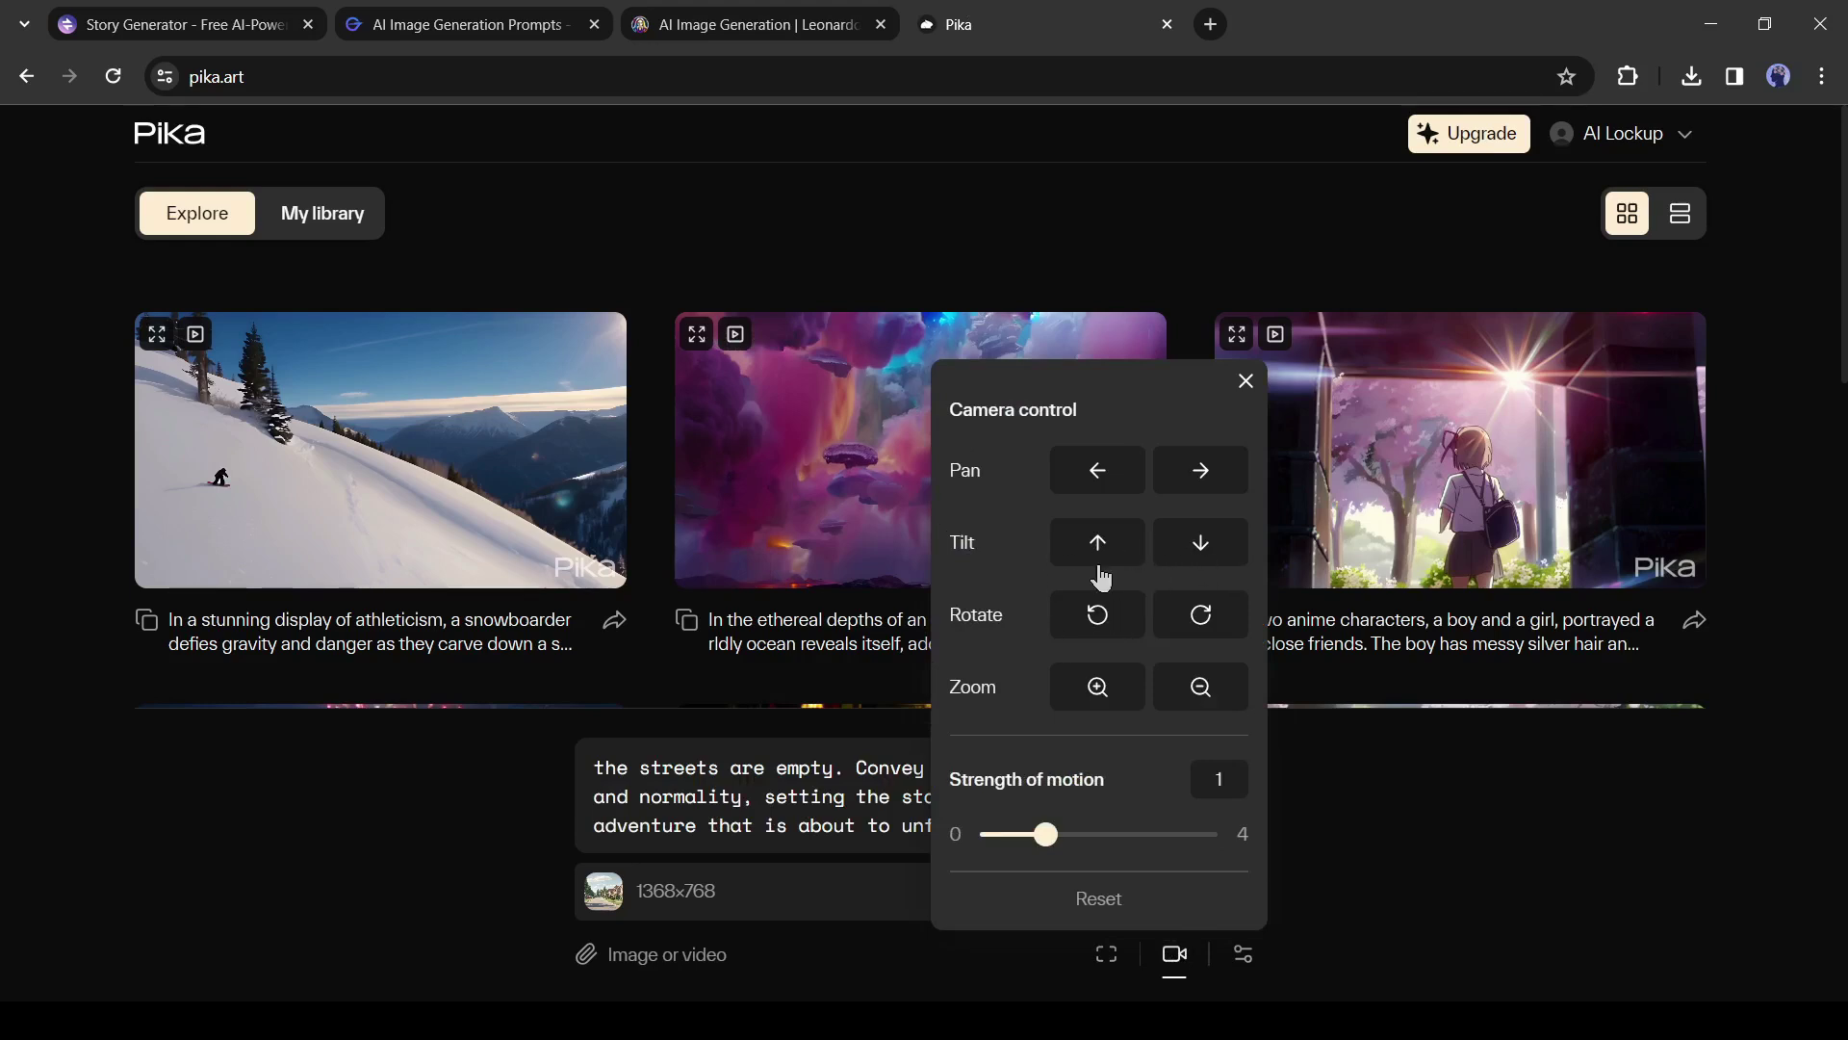
click(1211, 476)
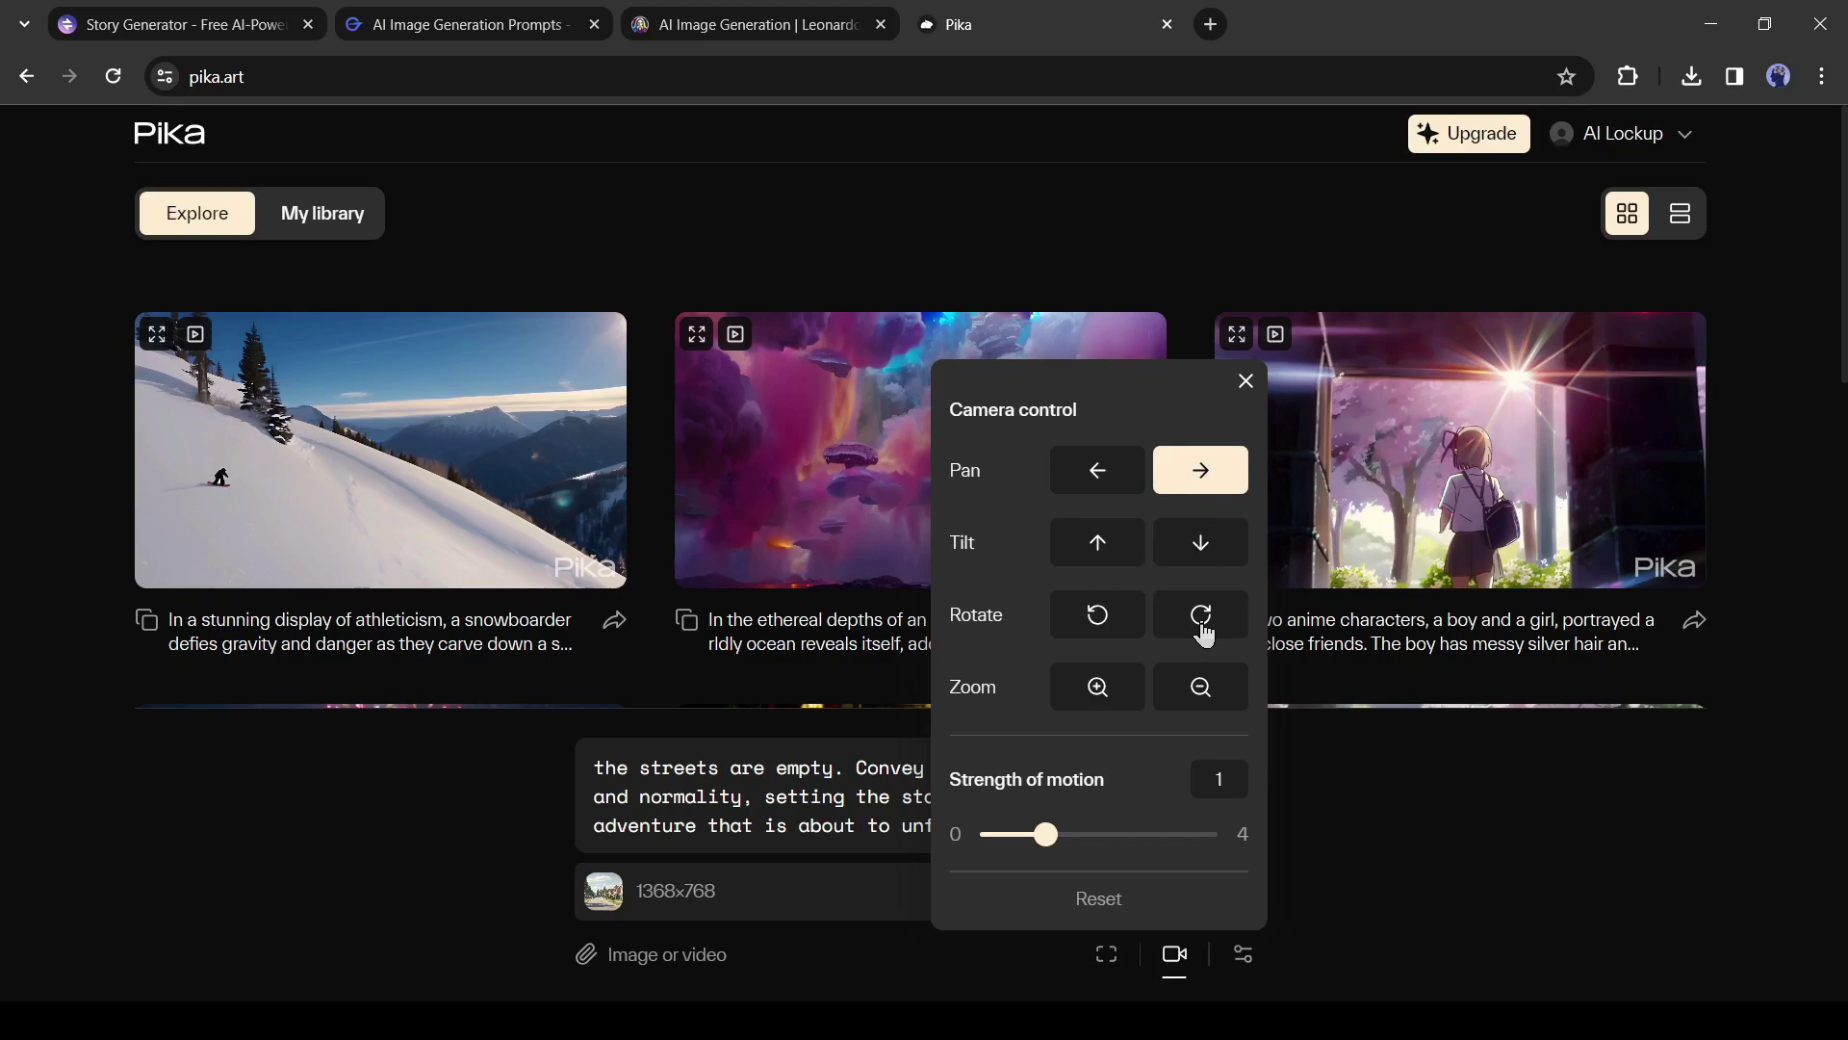
click(1204, 634)
click(1246, 967)
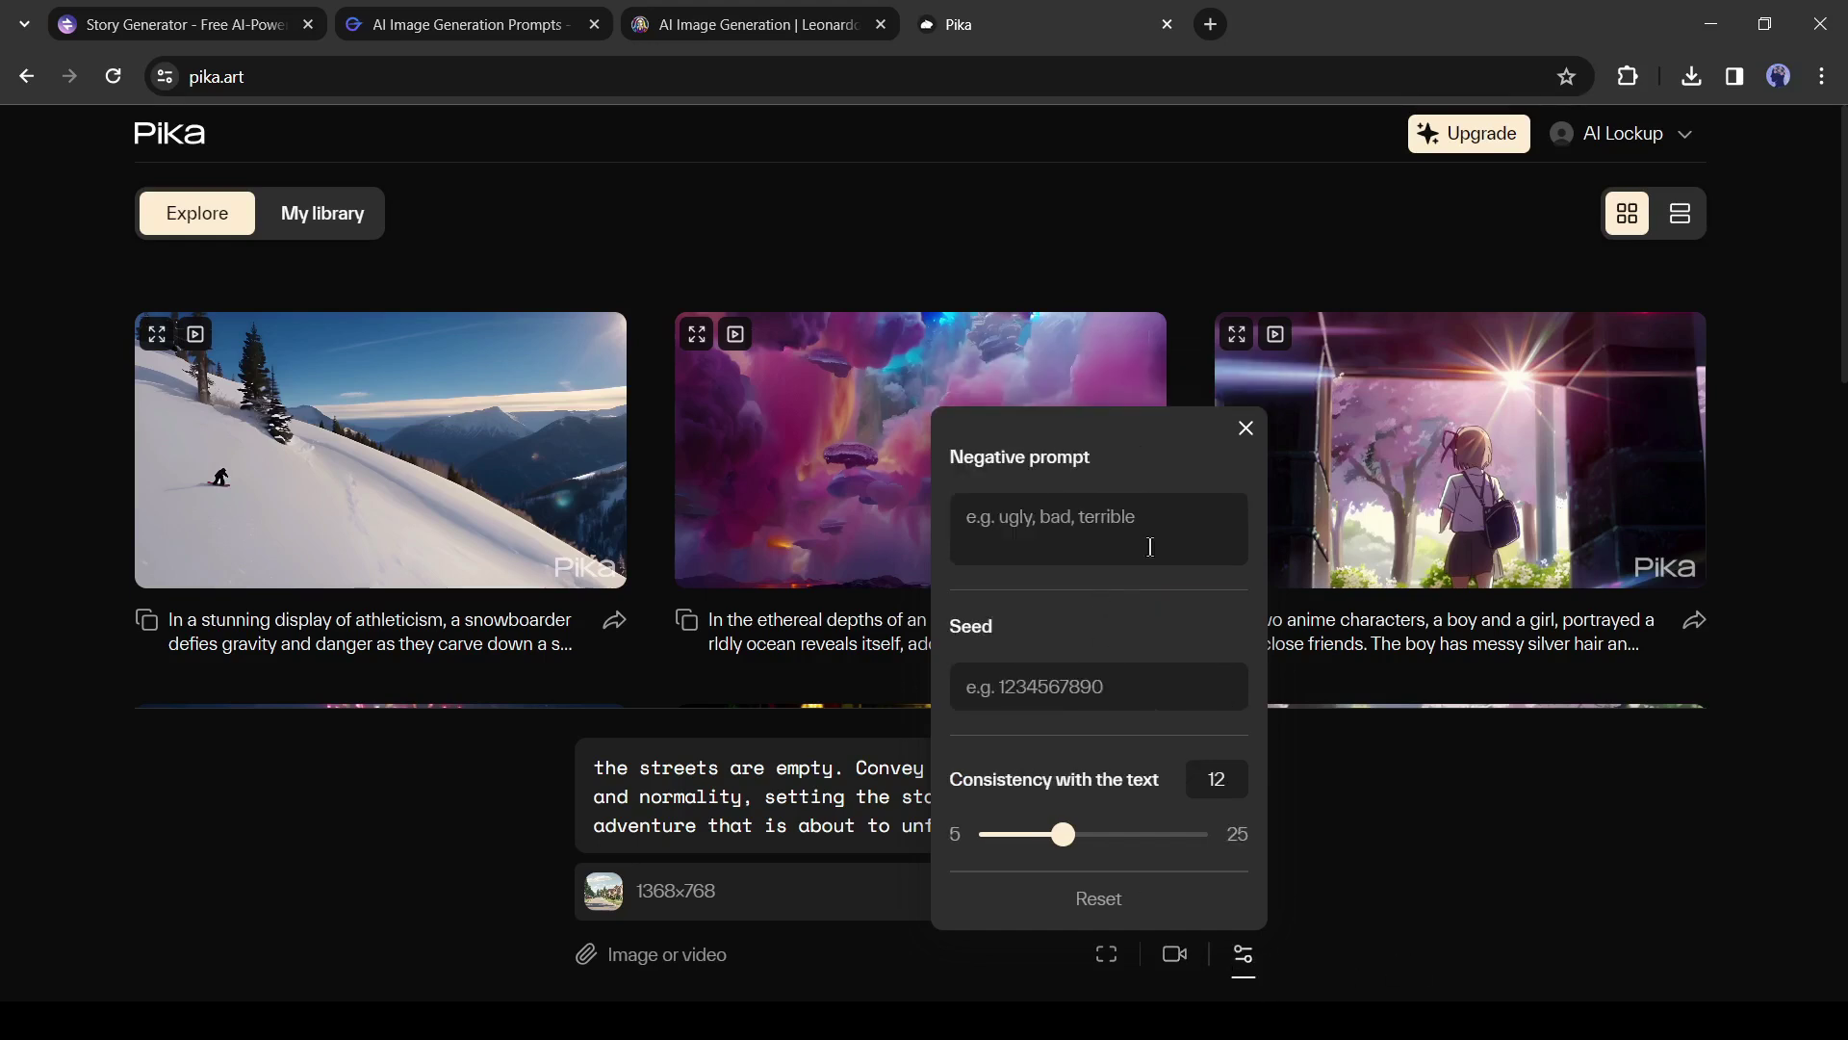
click(1341, 897)
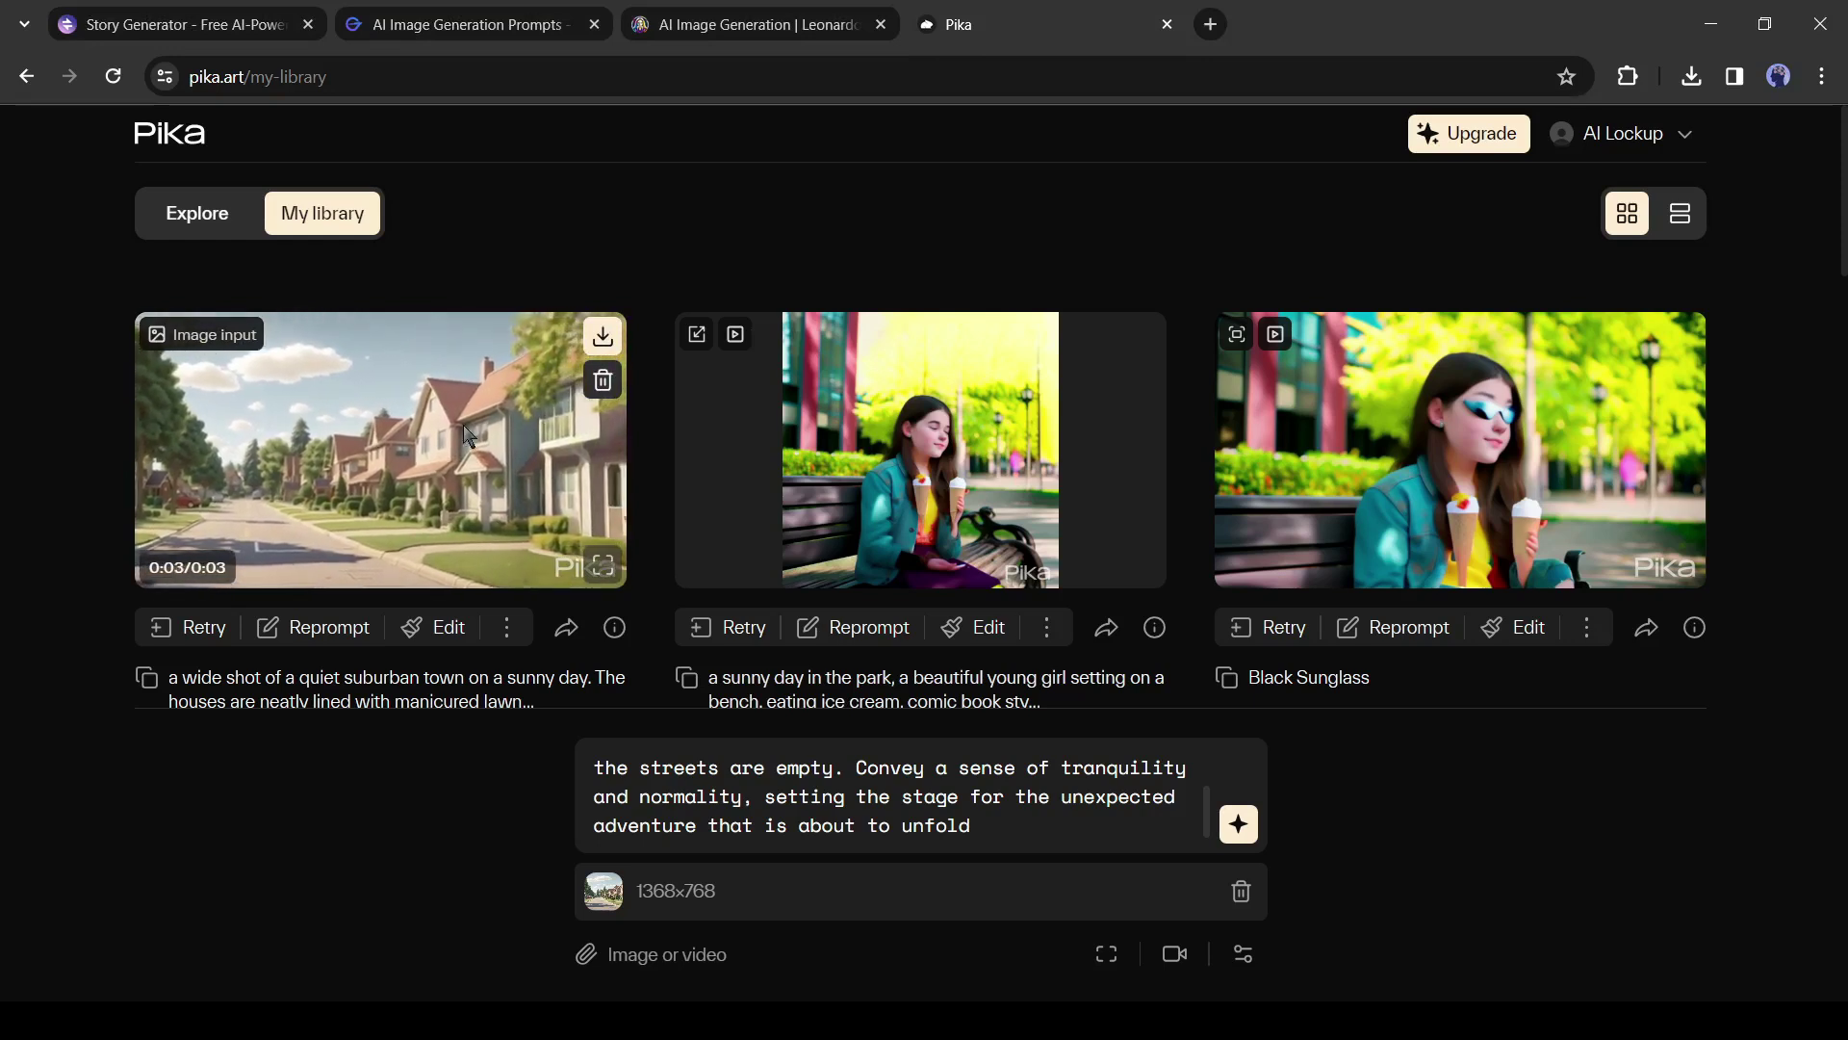
Preview the finished suburban-street clip, extend it by 4 seconds, and set camera motion for the close-up clip.
click(603, 566)
click(817, 837)
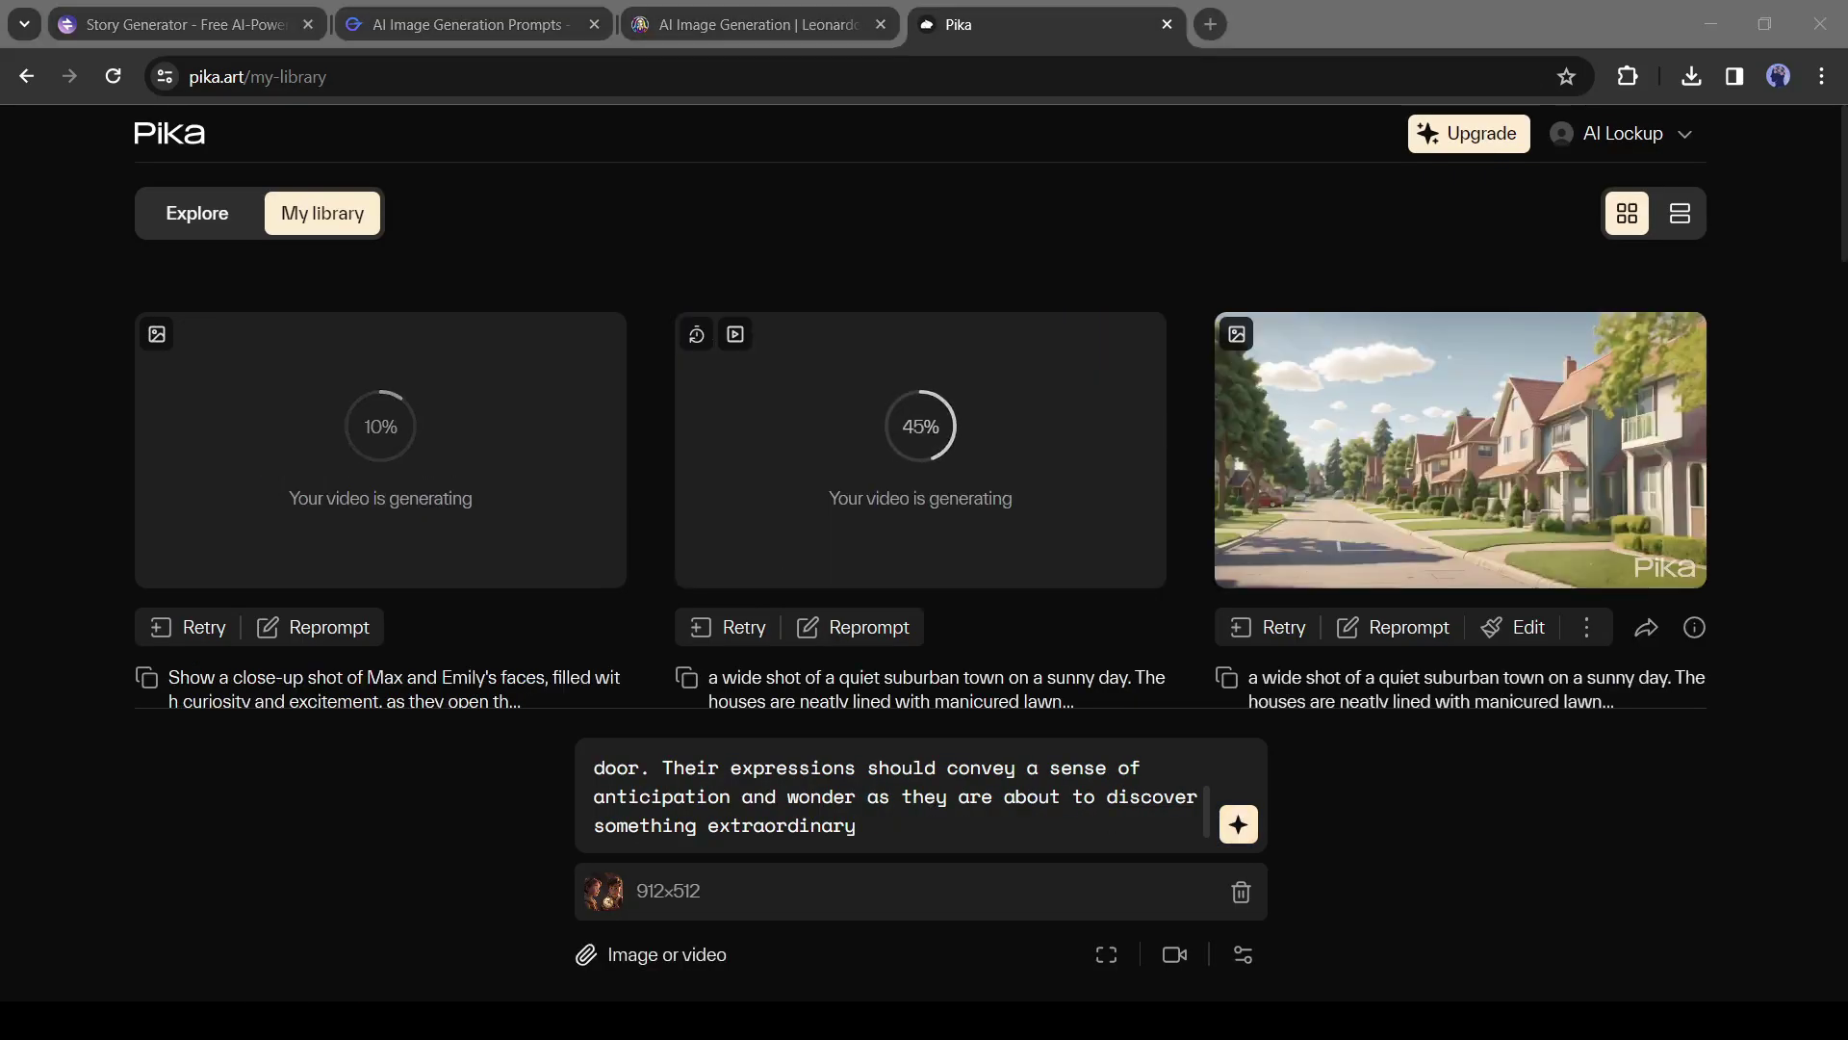
click(1174, 954)
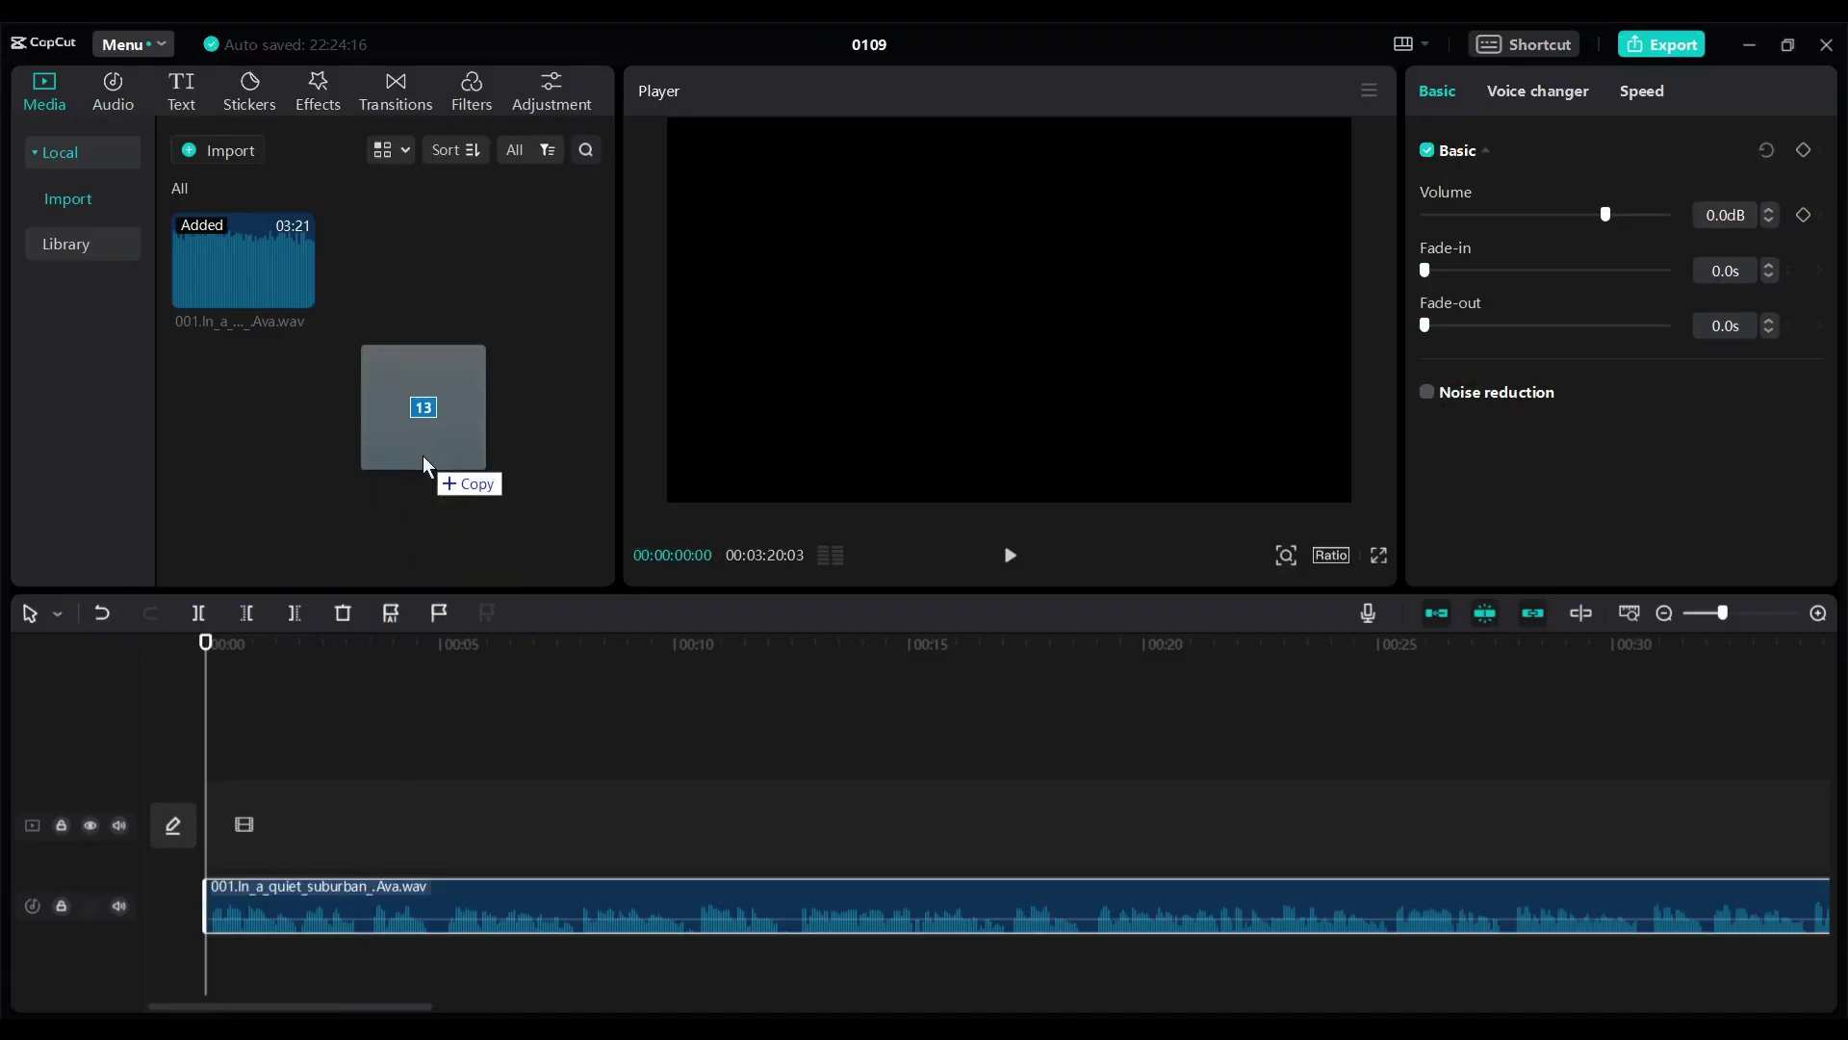
Drag the downloaded mp4 clips from the Movie Triler folder into CapCut's media panel.
drag(424, 454, 425, 457)
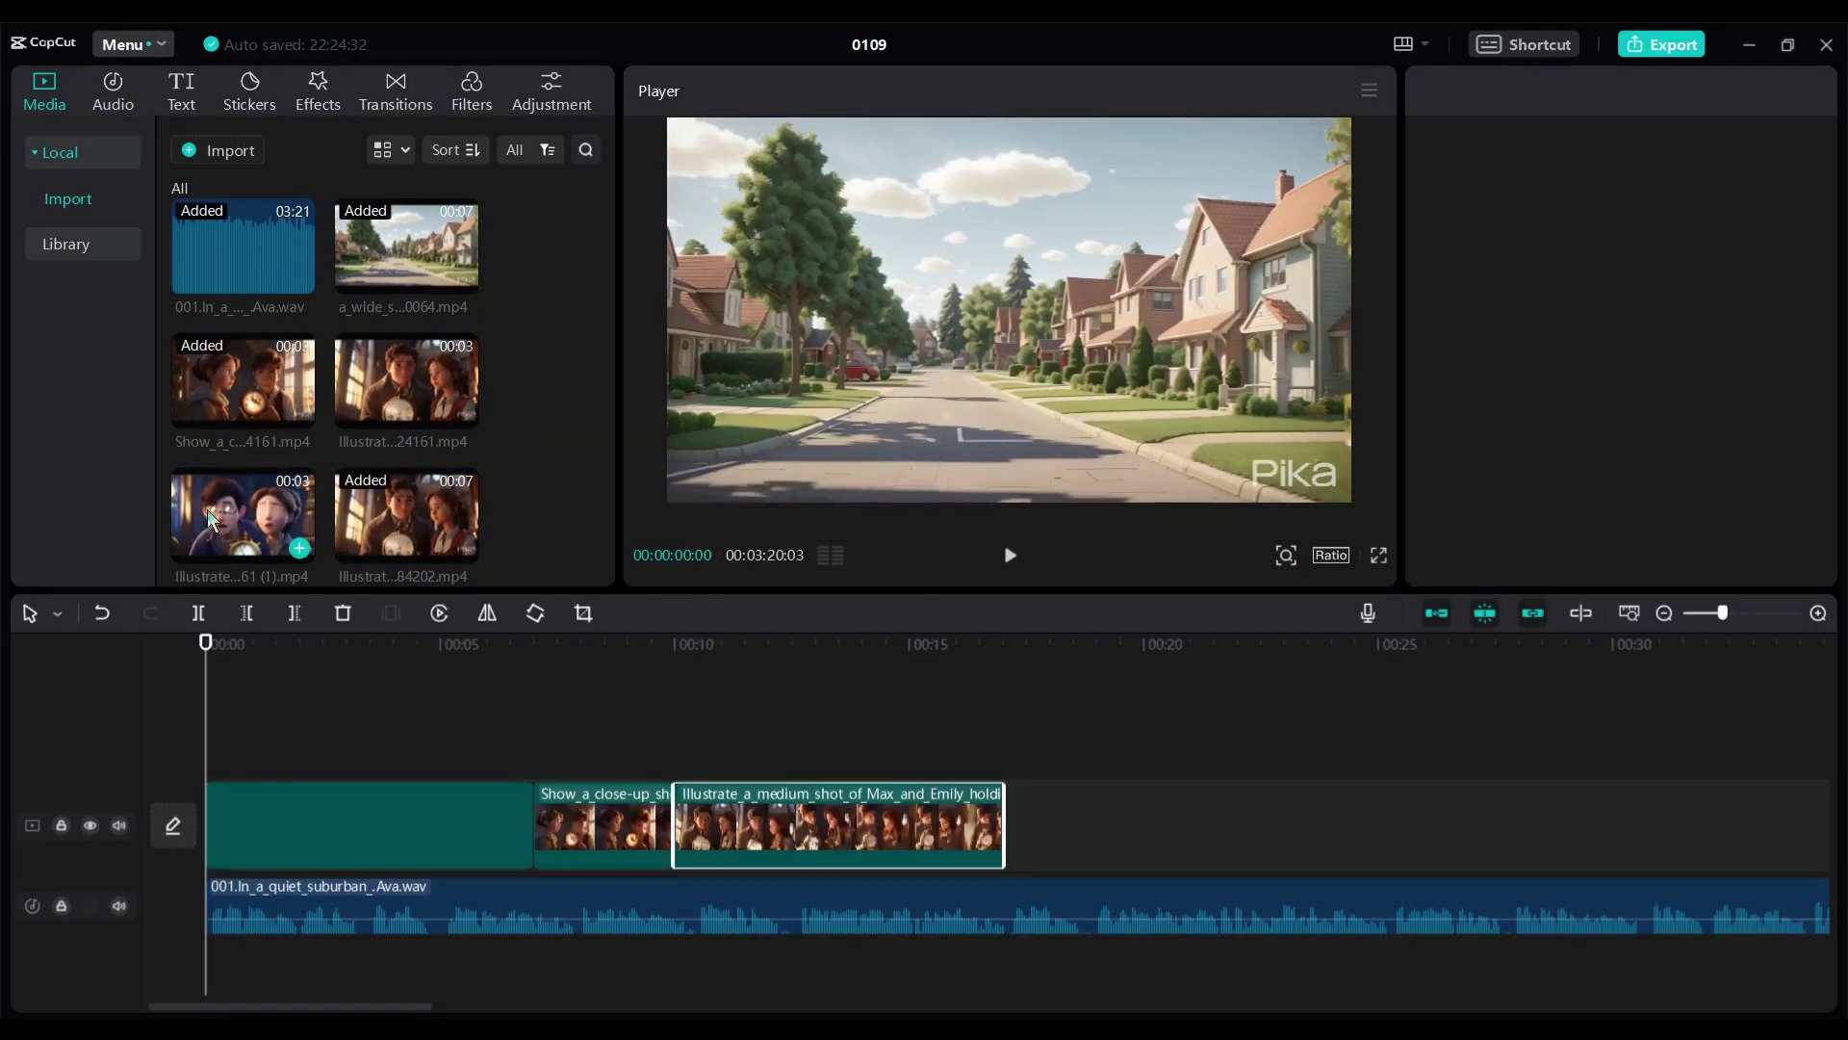
Place the Pika clips on CapCut's video track and play the edit from the start.
click(300, 548)
drag(242, 386, 1353, 800)
drag(406, 385, 1444, 726)
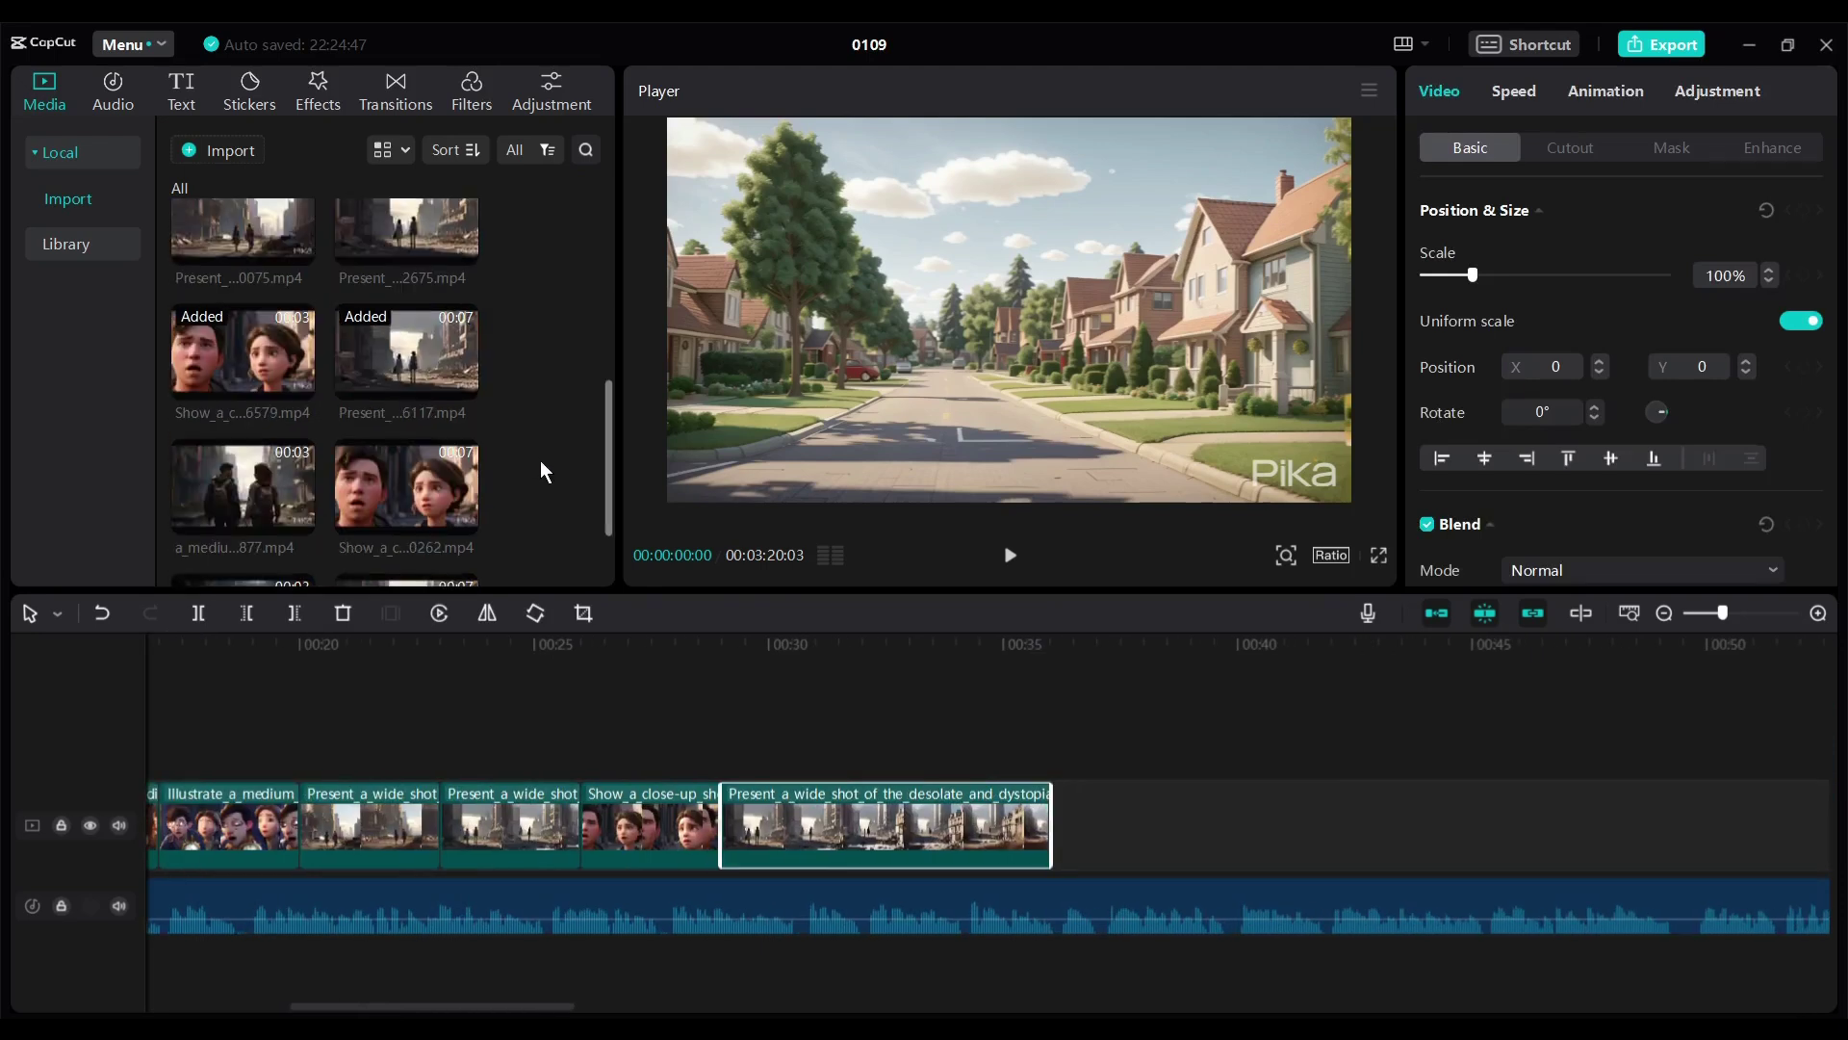
scroll(544, 501, down, 2)
click(289, 529)
key(space)
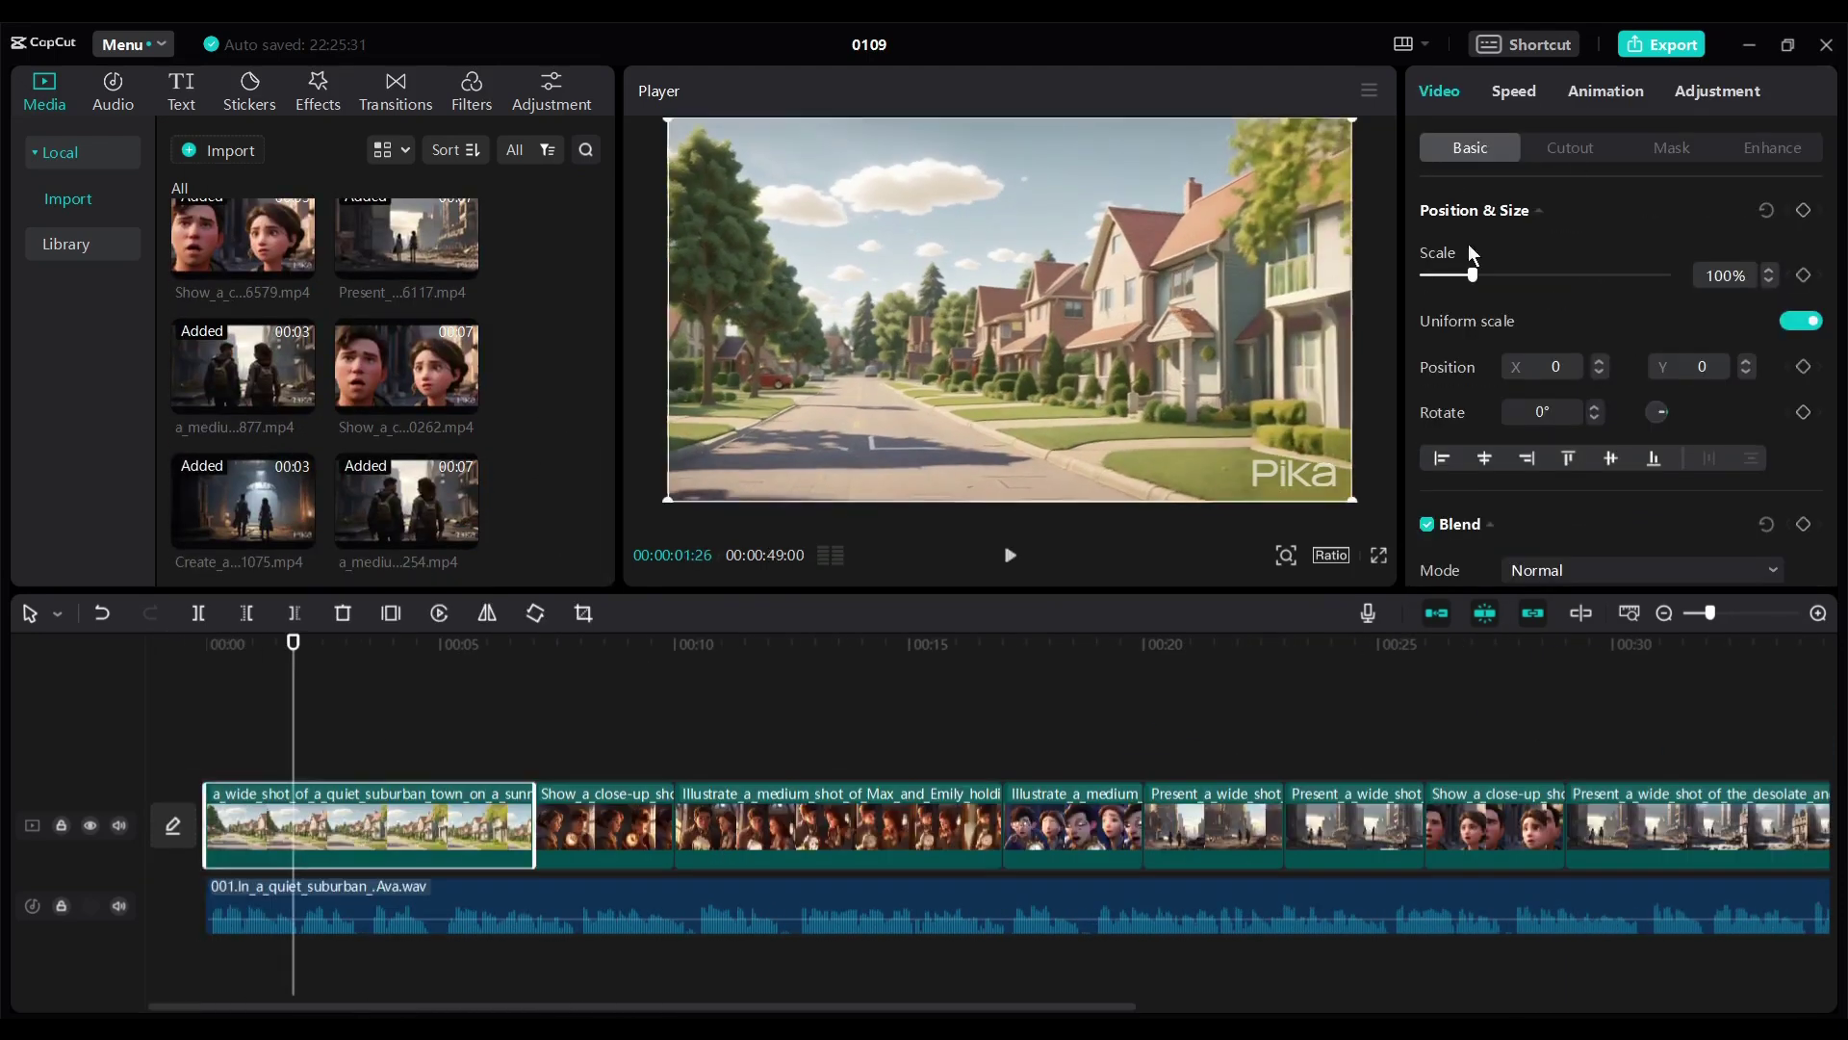
Speed the first clip to 1.9x, trim it to 1.9s, and slow the third clip to 0.7x.
click(1513, 90)
drag(1478, 244, 1532, 244)
click(246, 613)
key(space)
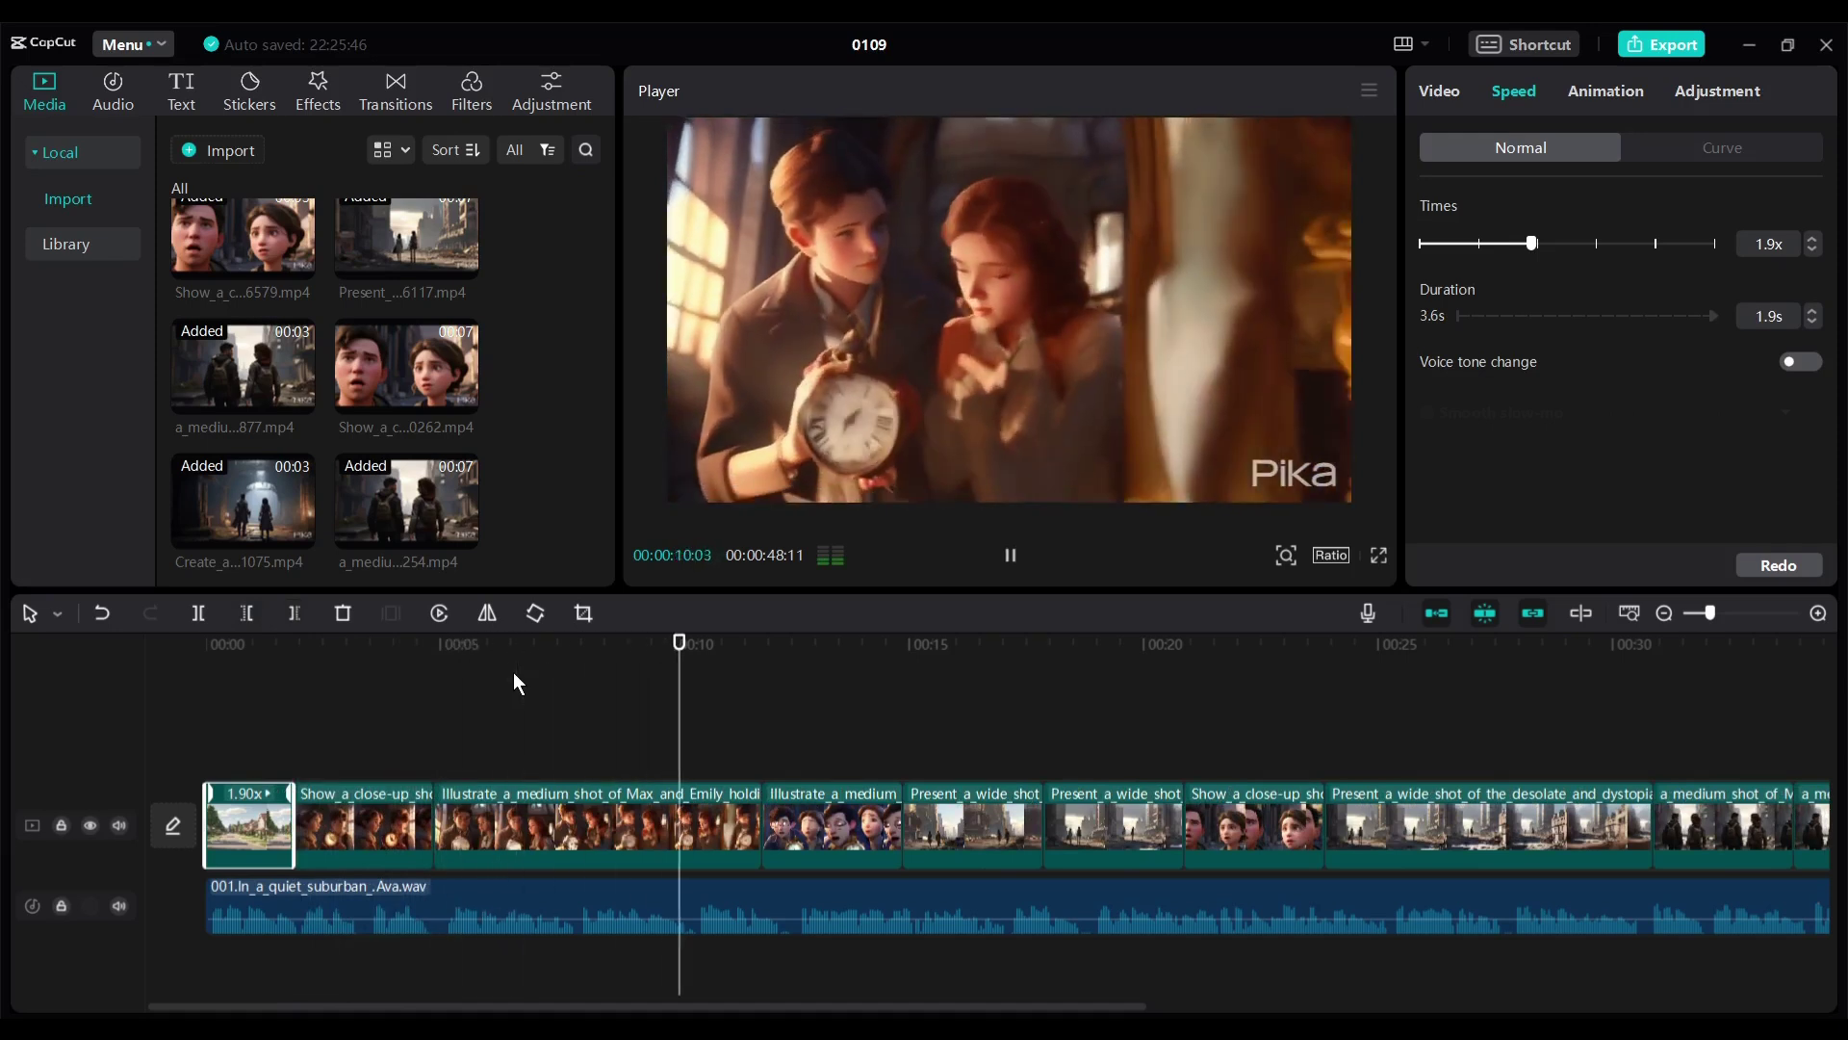
key(space)
click(578, 826)
drag(1478, 243, 1460, 244)
key(space)
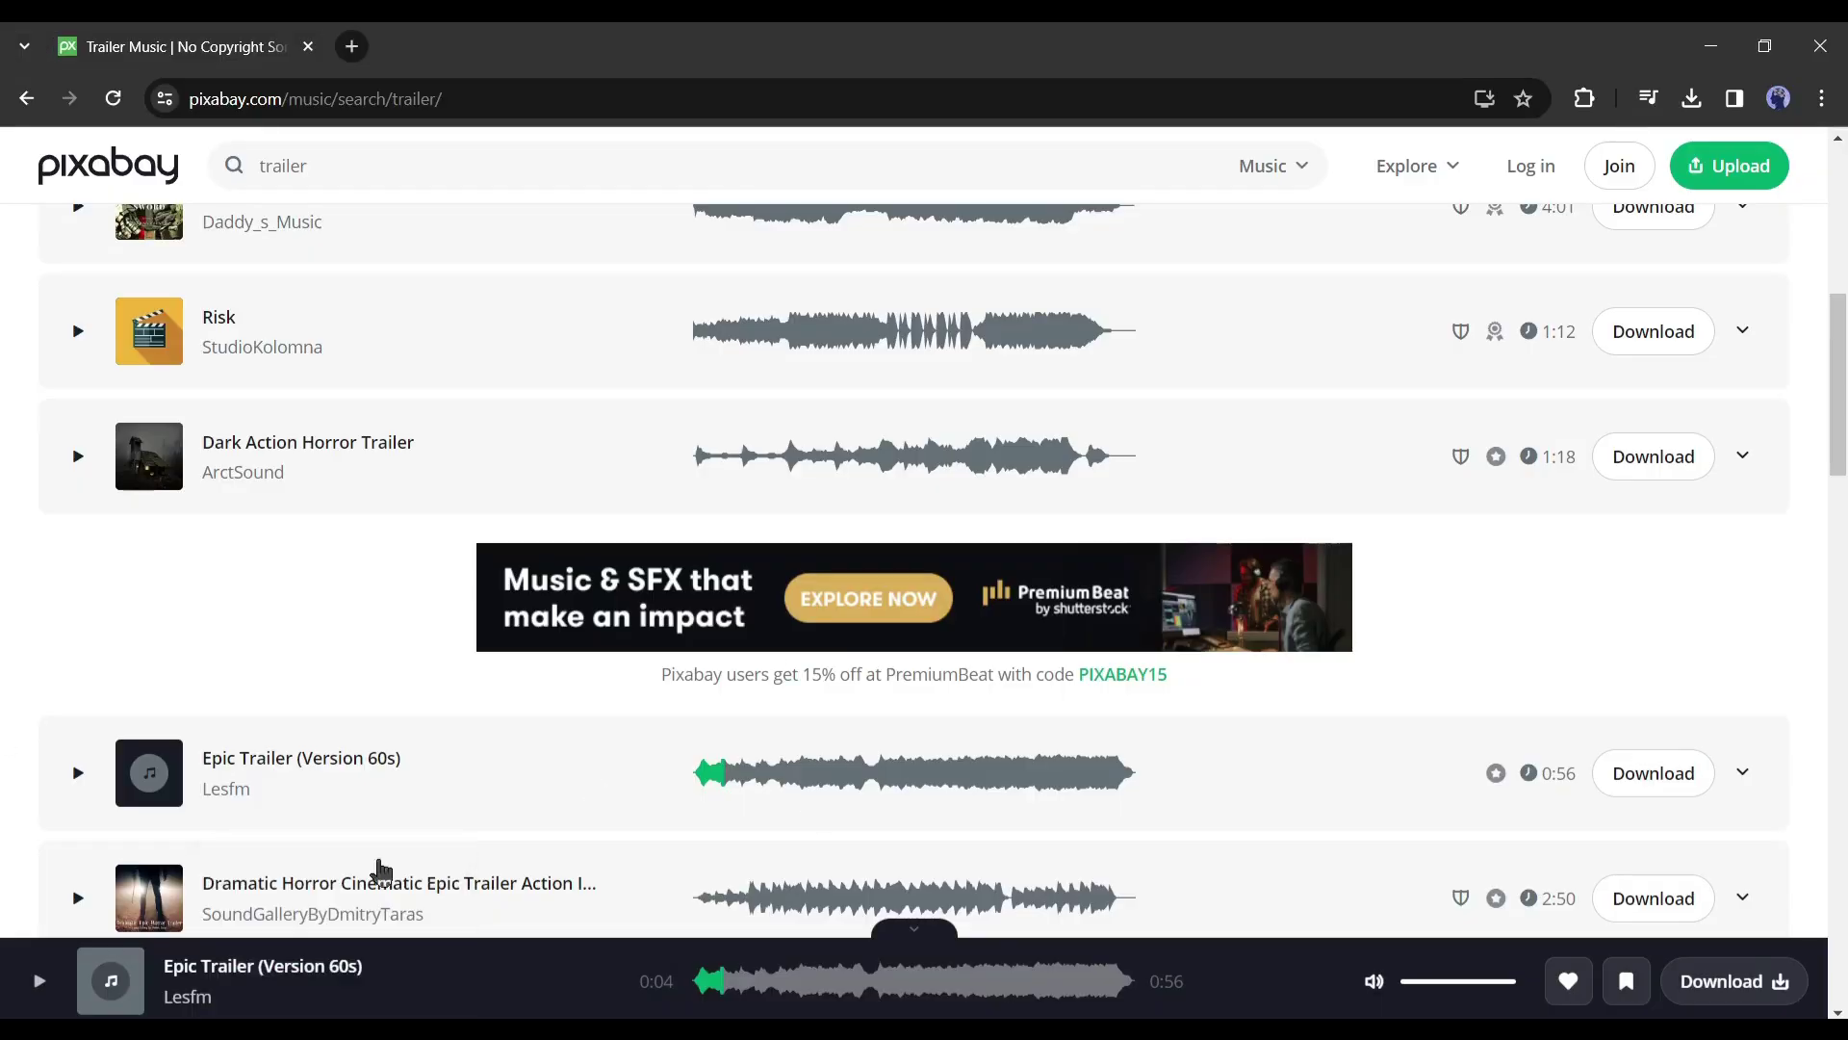
Add the Epic Trailer (Version 60s) music at -24 dB under the voiceover and export 0109.
scroll(963, 577, down, 1)
click(1650, 652)
click(1691, 99)
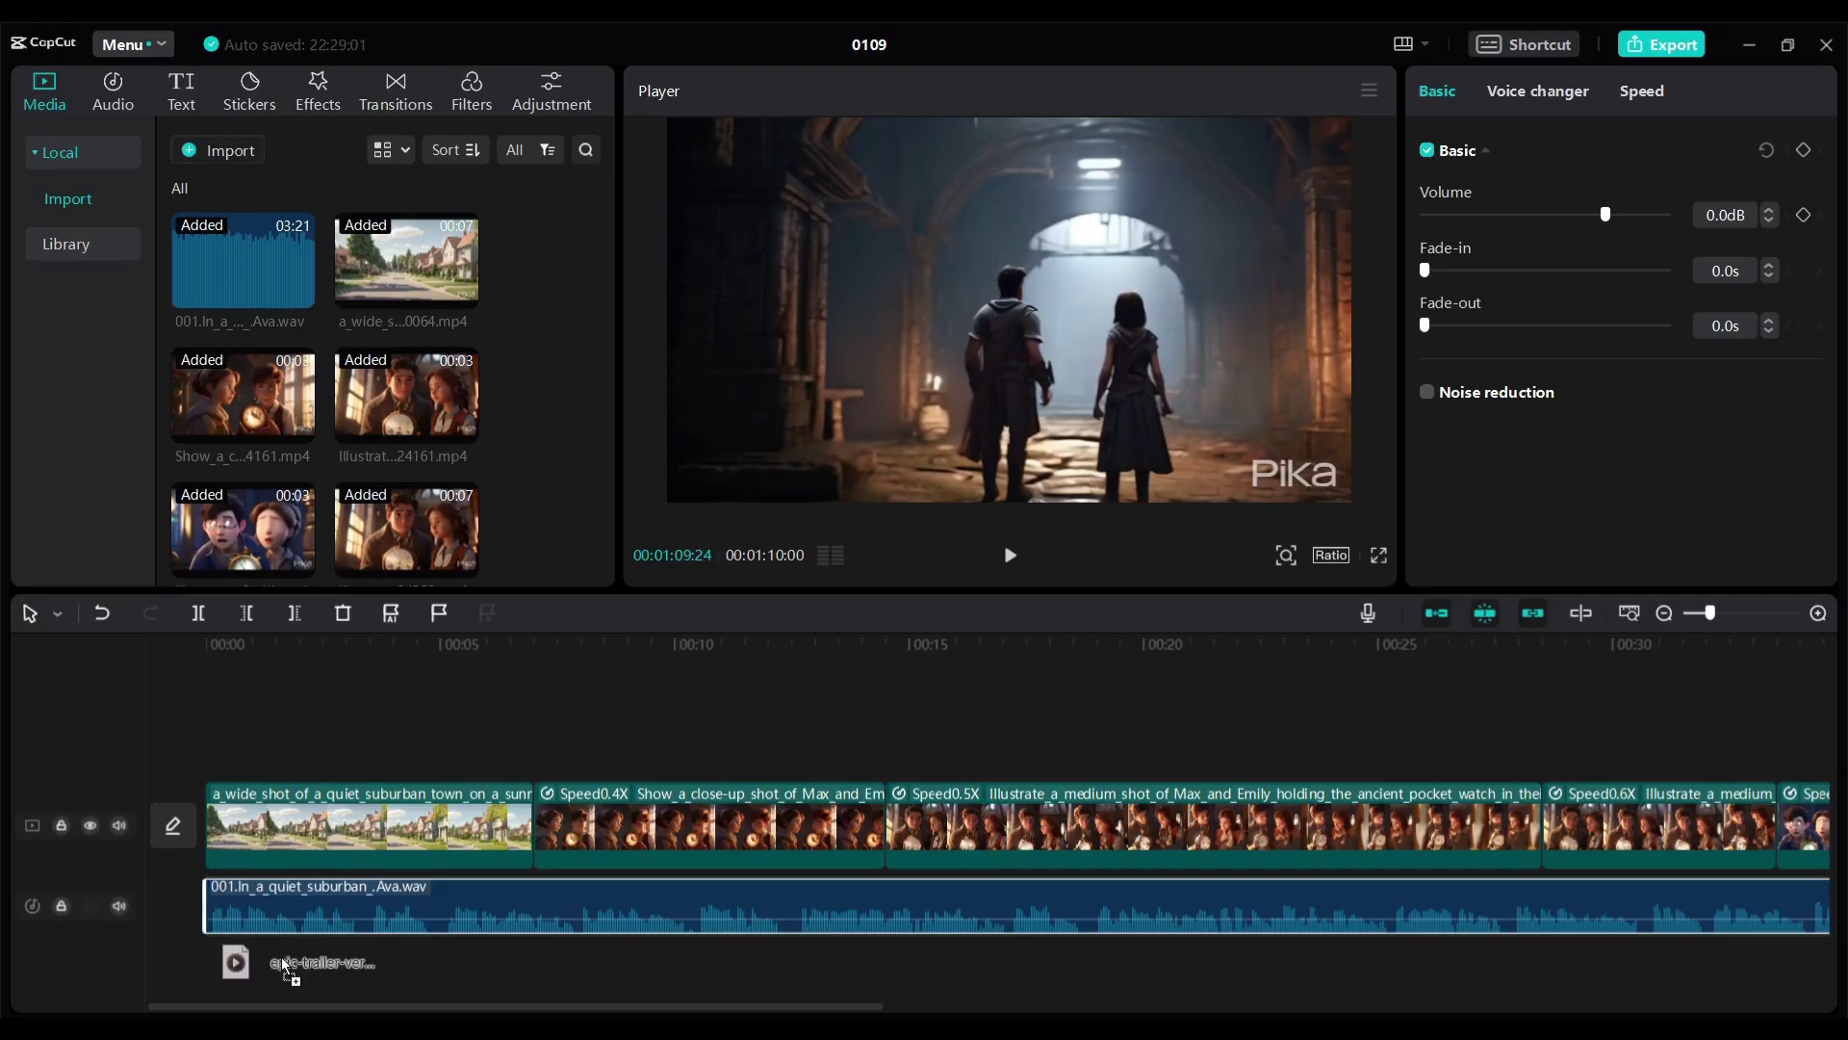
drag(298, 963, 289, 915)
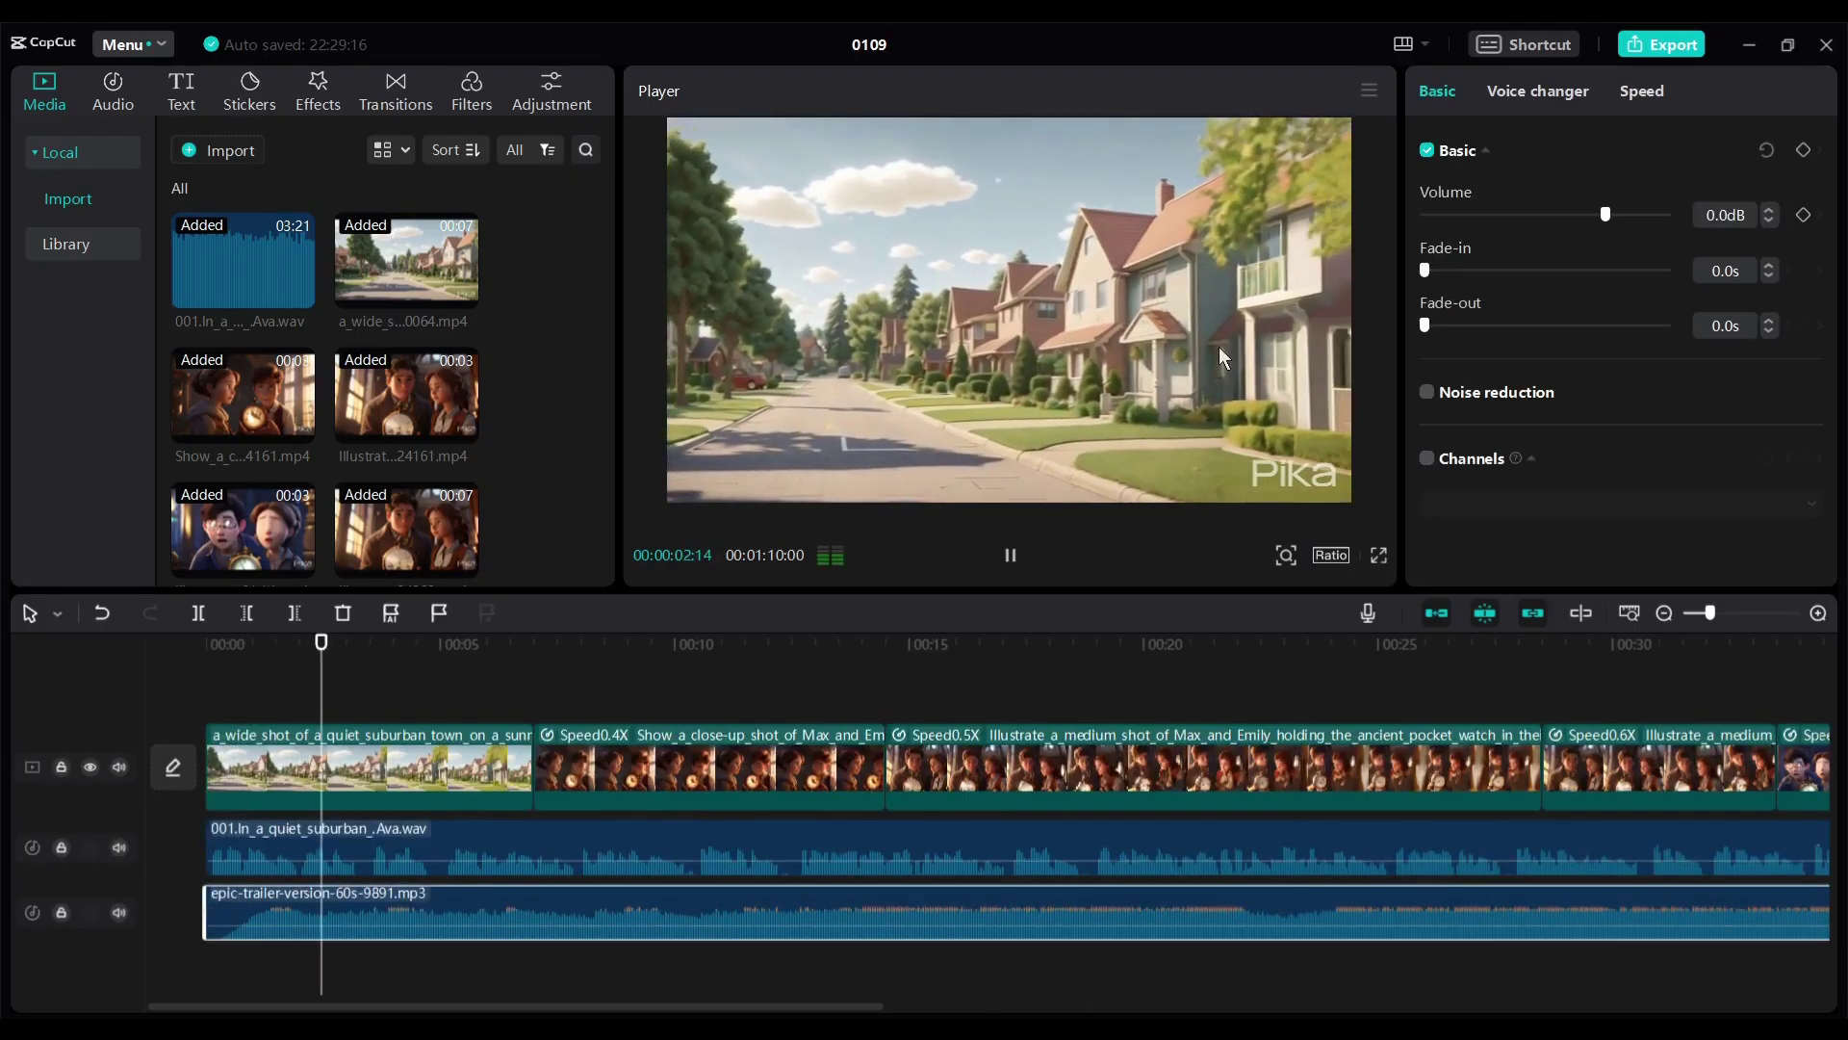
drag(1604, 214, 1533, 214)
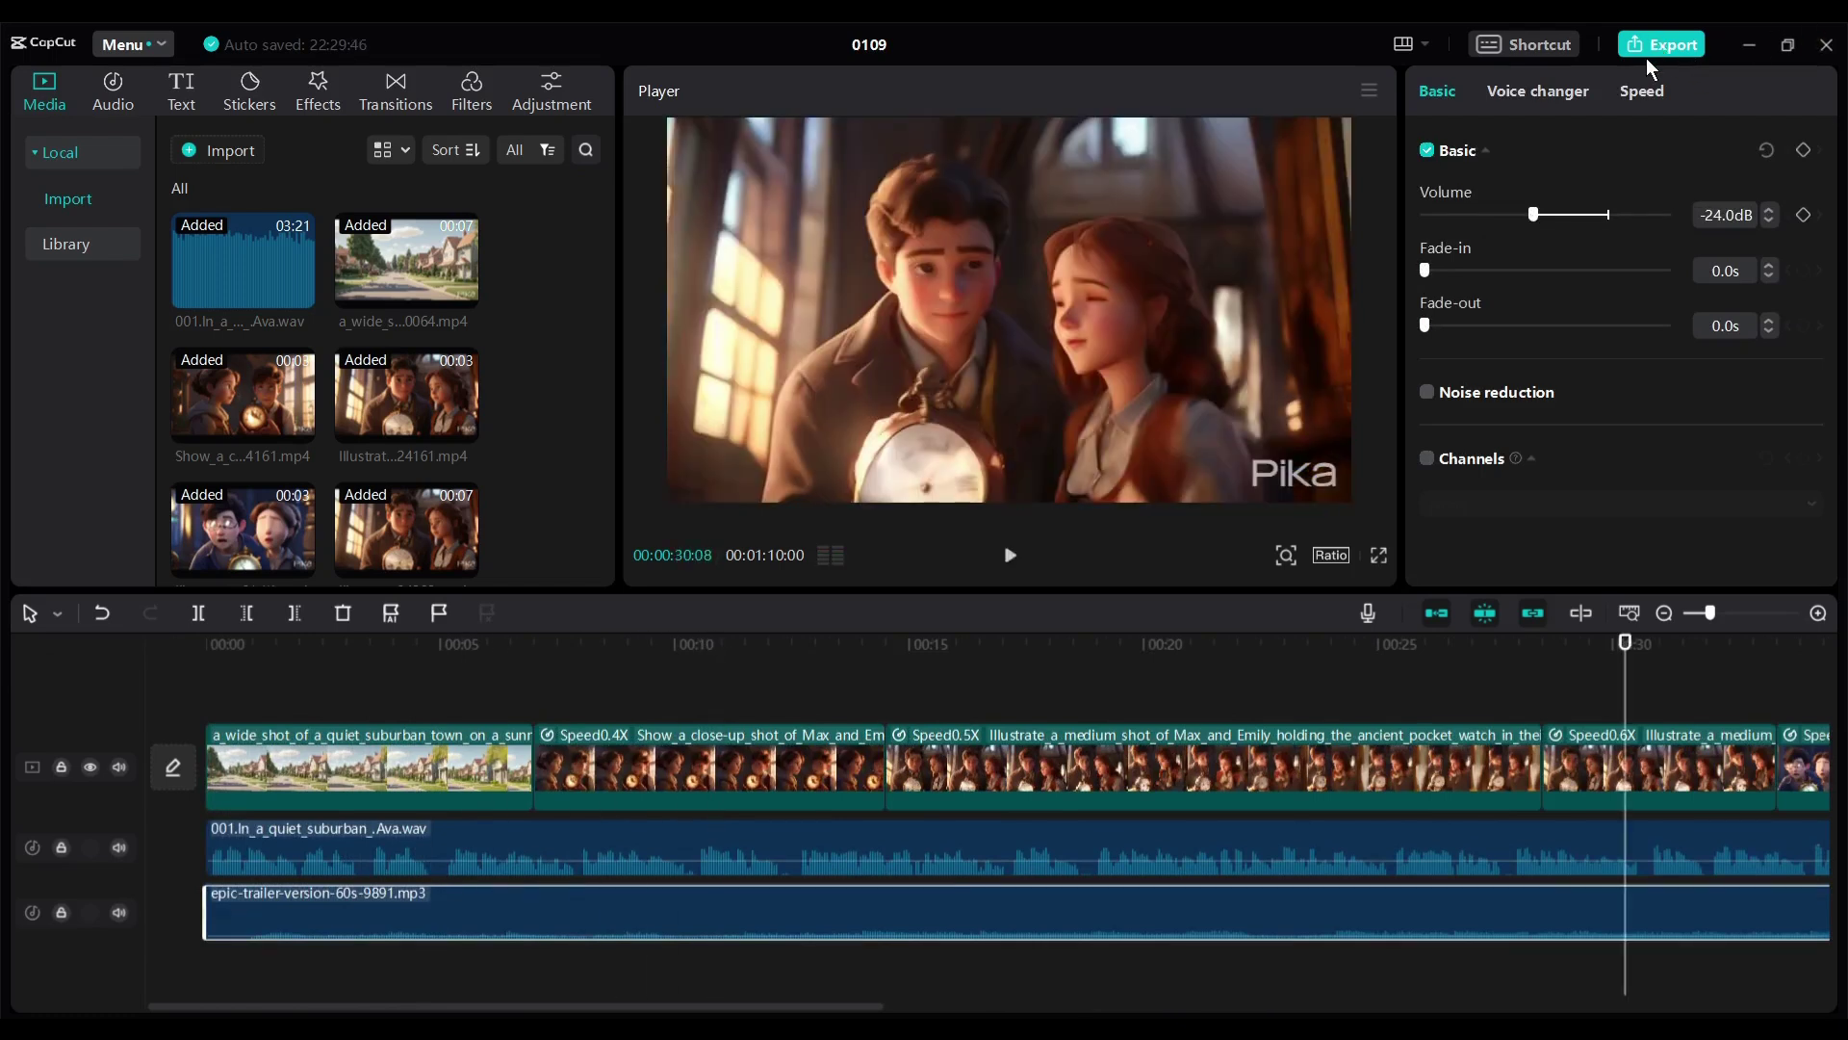
click(1646, 56)
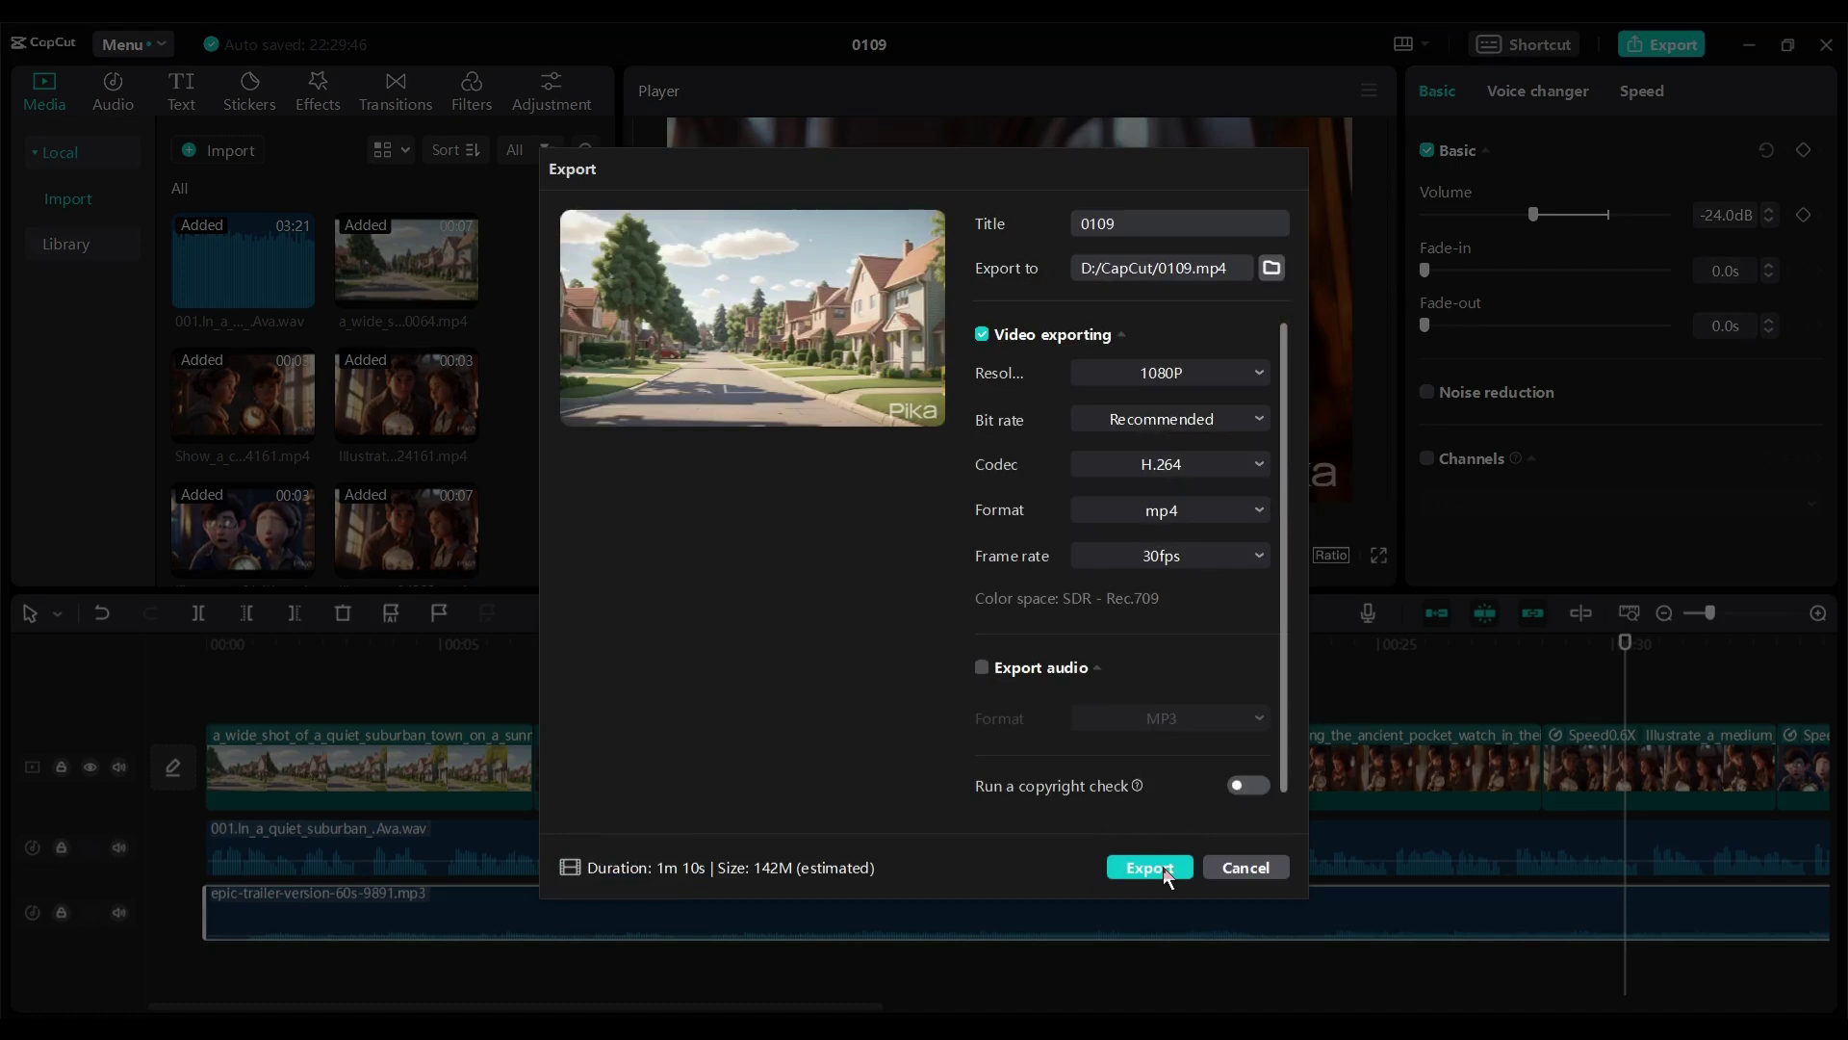
click(1163, 866)
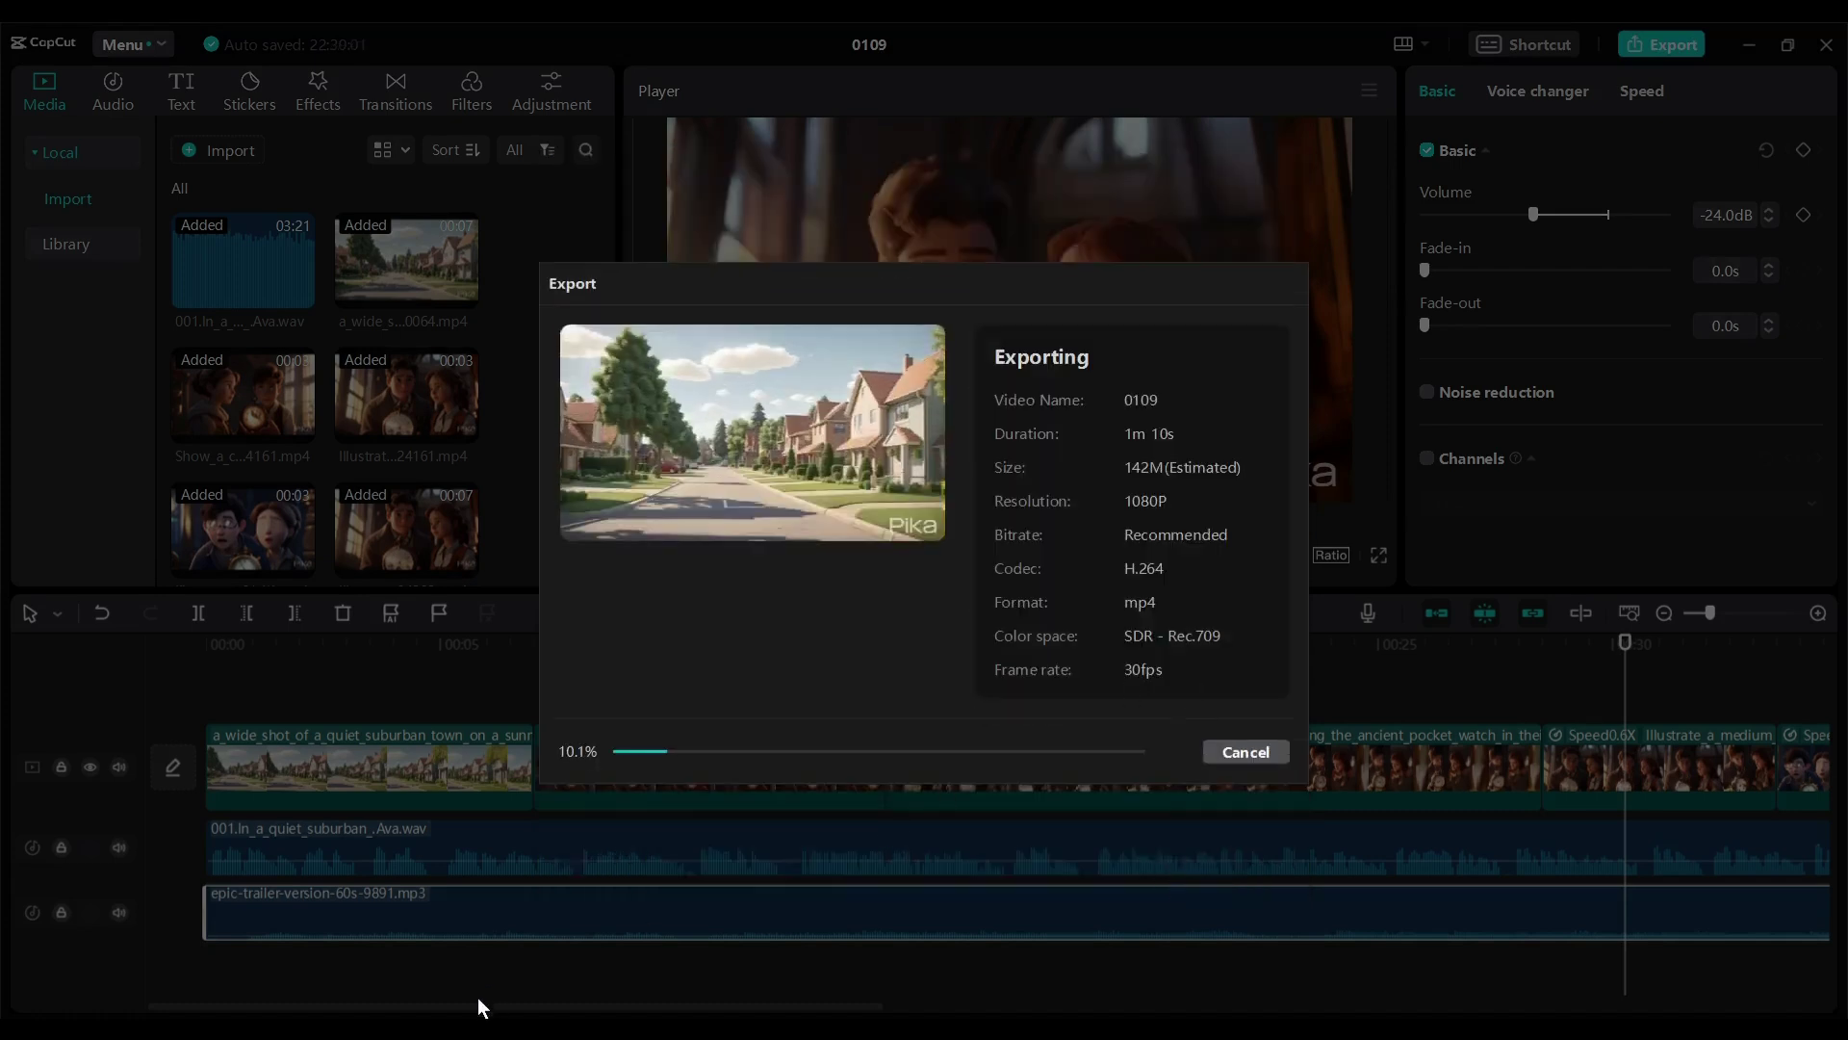